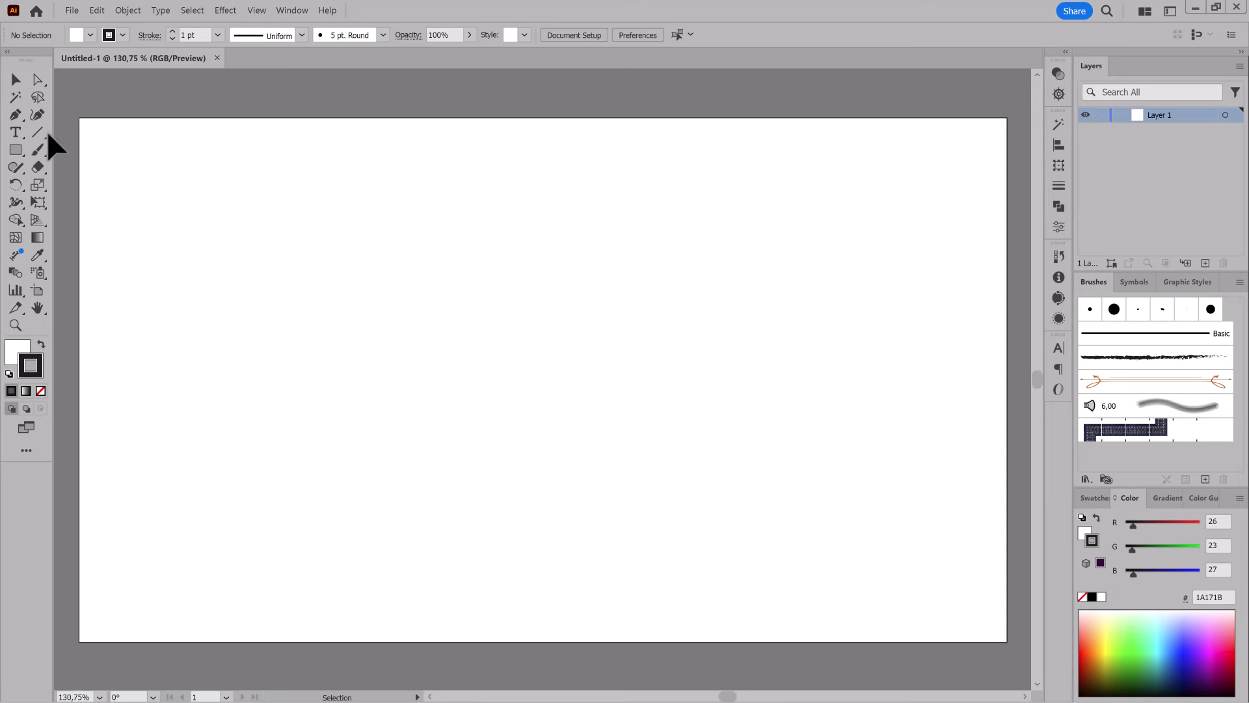
- Draw a vertical and a horizontal line across the full artboard and centre both on it
left_click(39, 133)
mouse_move(462, 94)
left_mouse_down()
mouse_move(524, 429)
mouse_move(536, 659)
left_mouse_up()
left_click(629, 35)
left_click(688, 35)
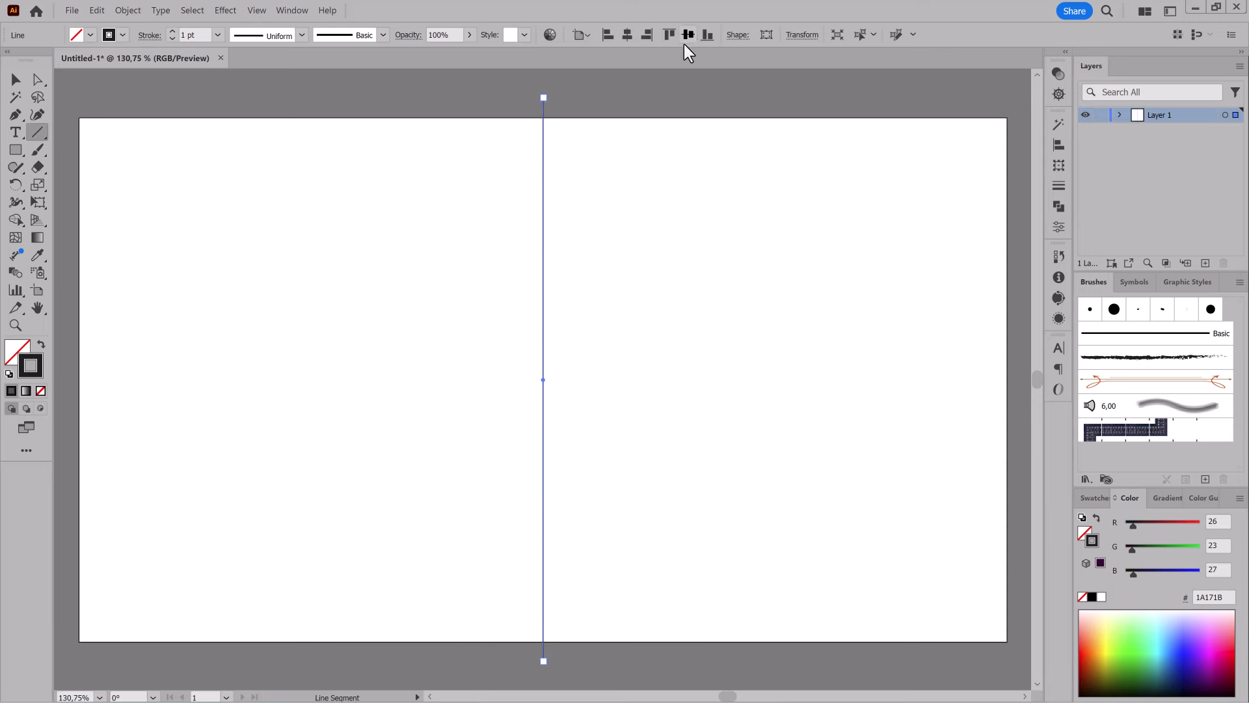
left_click_drag(69, 227, 1013, 252)
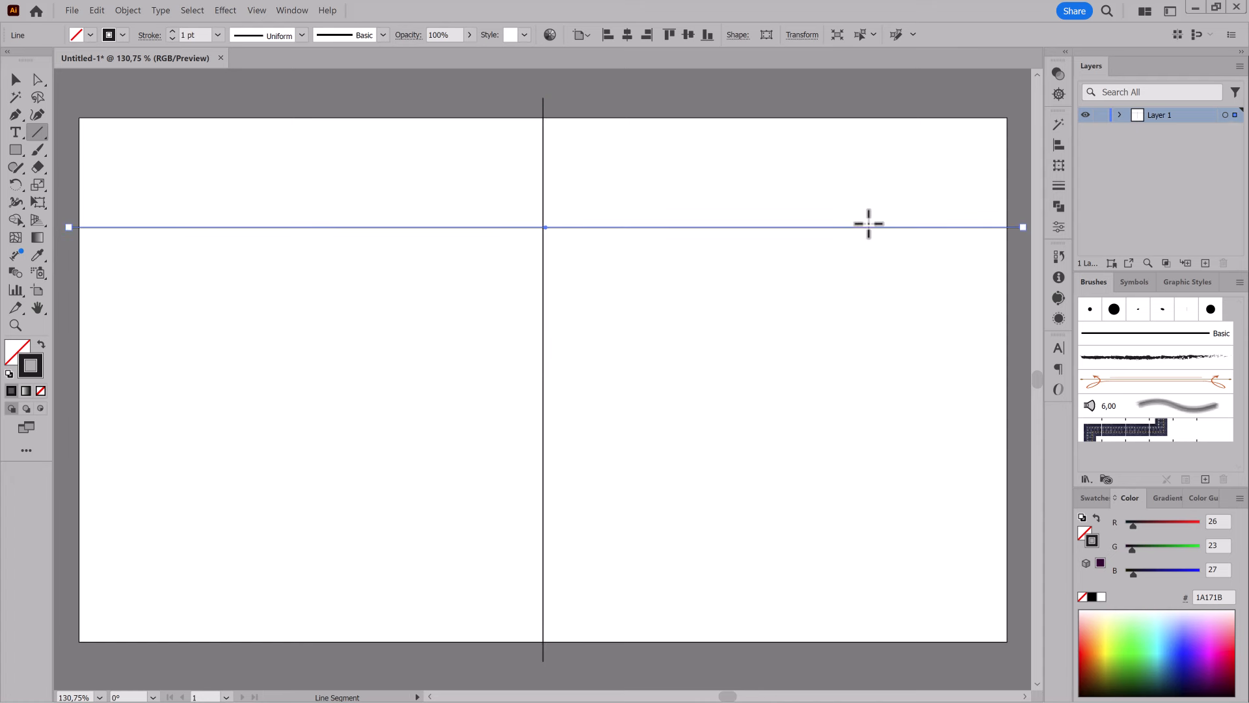
left_click(688, 36)
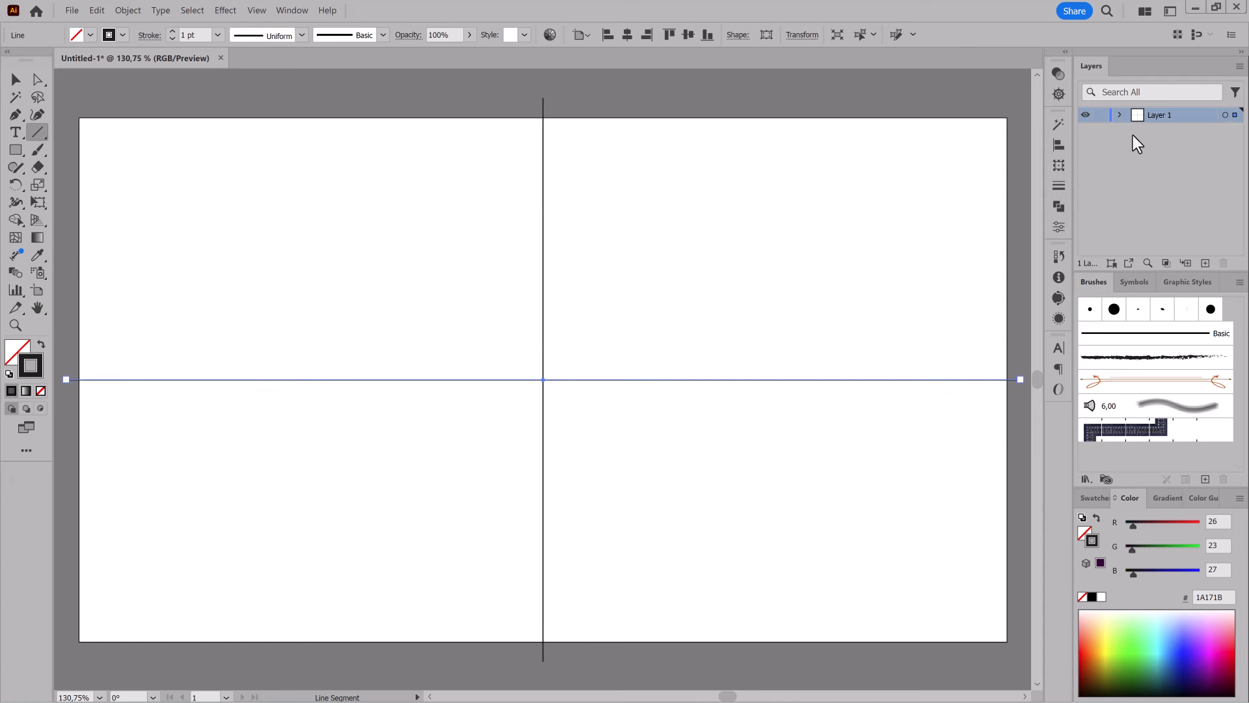
- Give both centre lines on Layer 1 a light grey 0,25 pt stroke and expand the layer's contents
left_click(1225, 115)
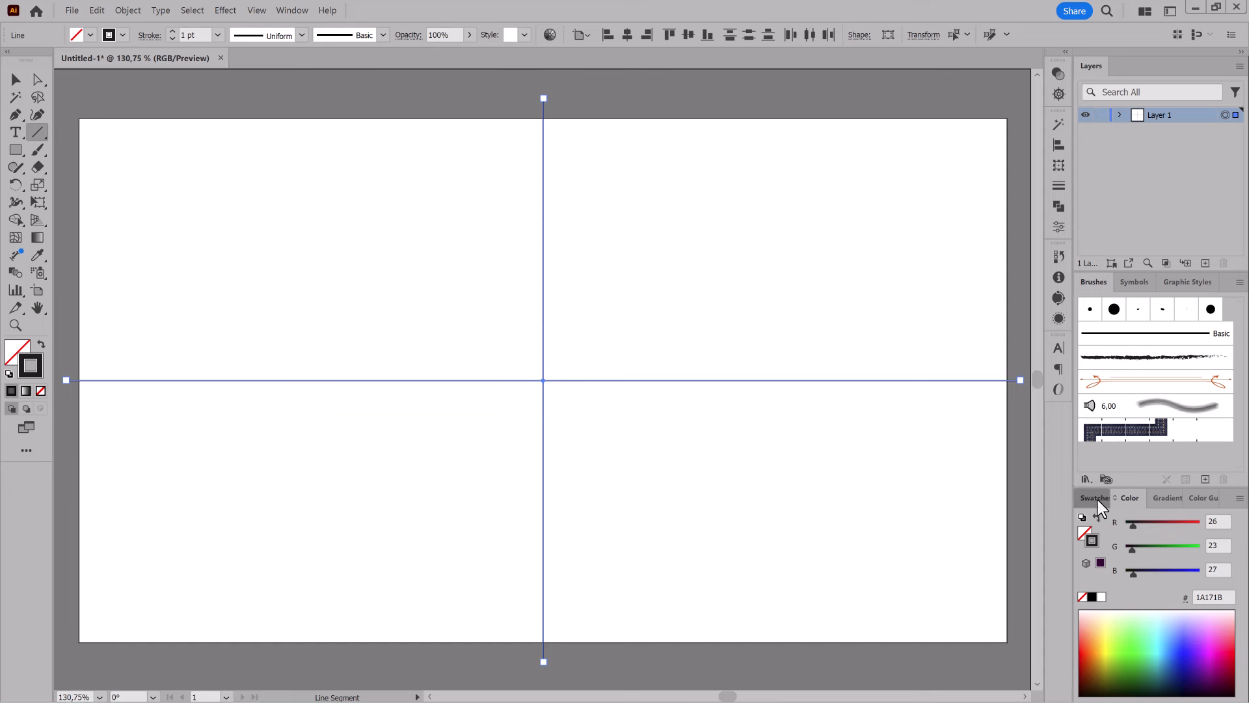
left_click(1098, 500)
left_click(1154, 586)
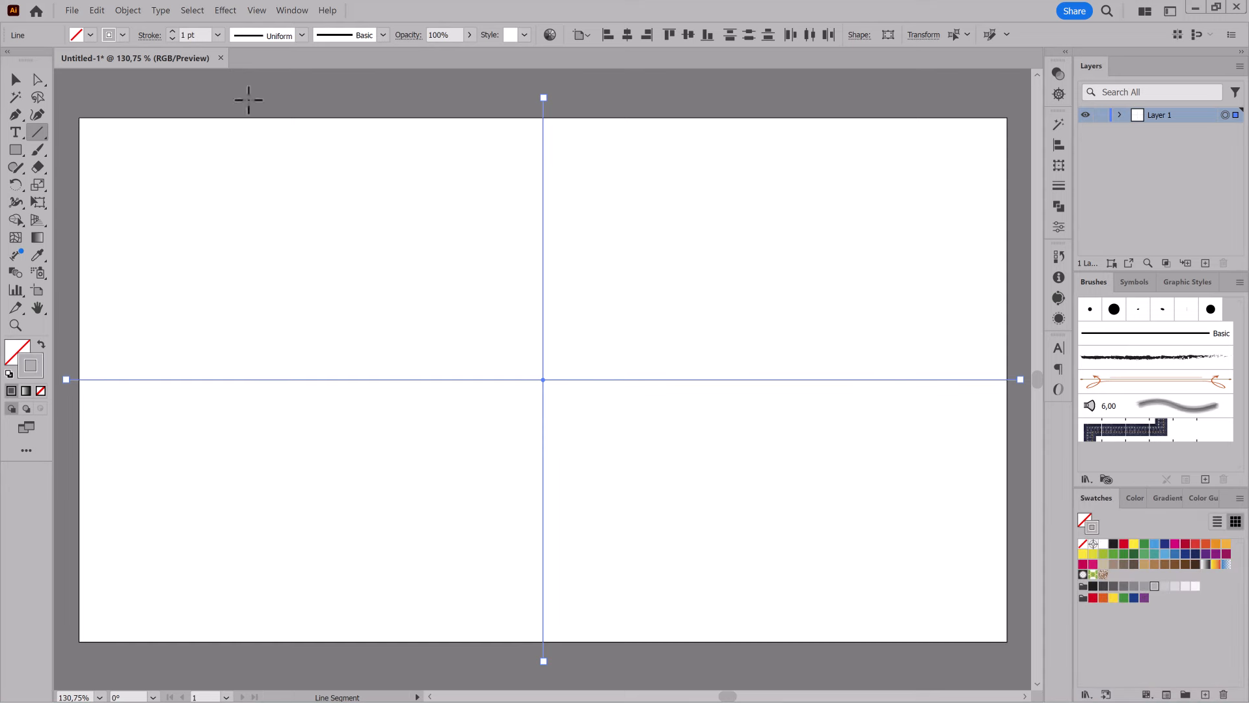
left_click(218, 35)
left_click(239, 51)
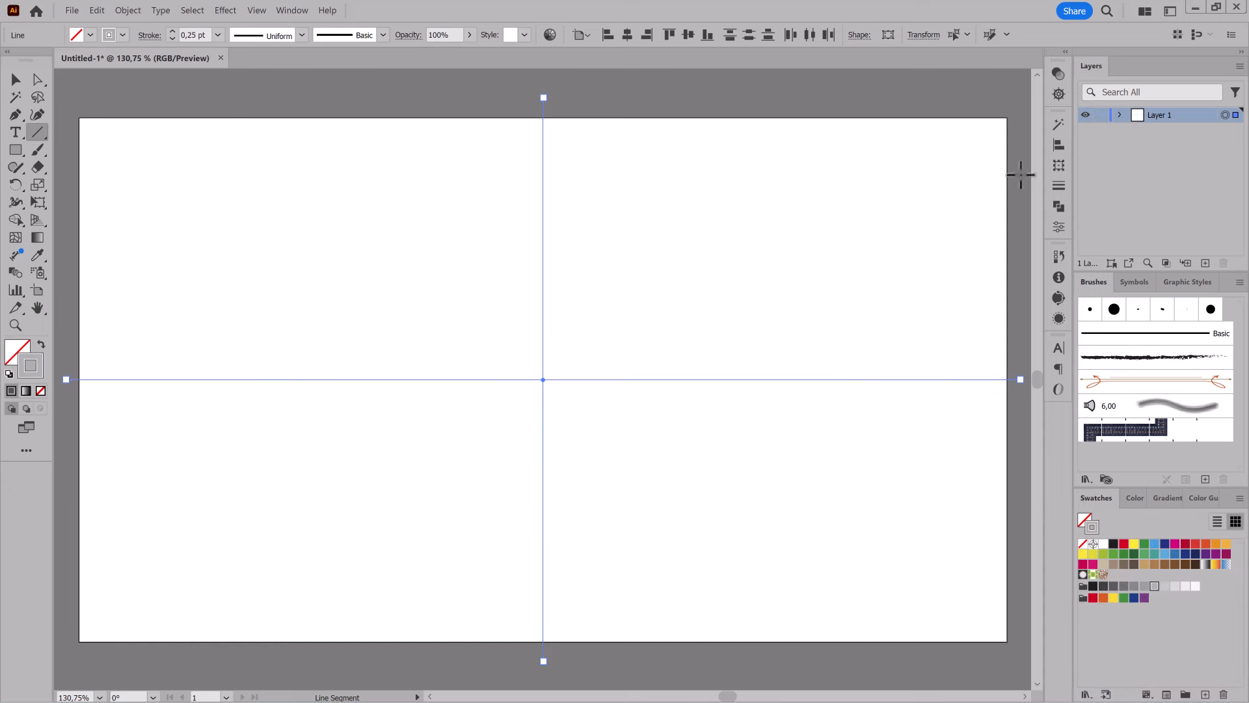
left_click(1120, 115)
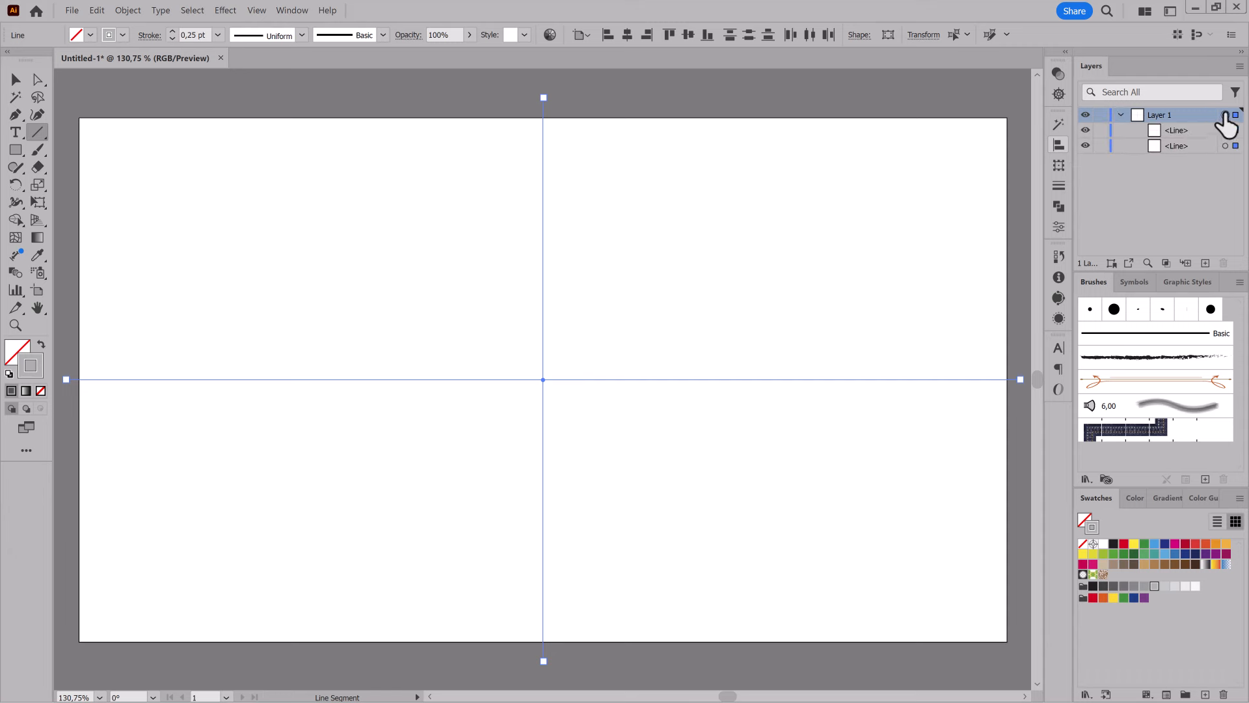
left_click(226, 10)
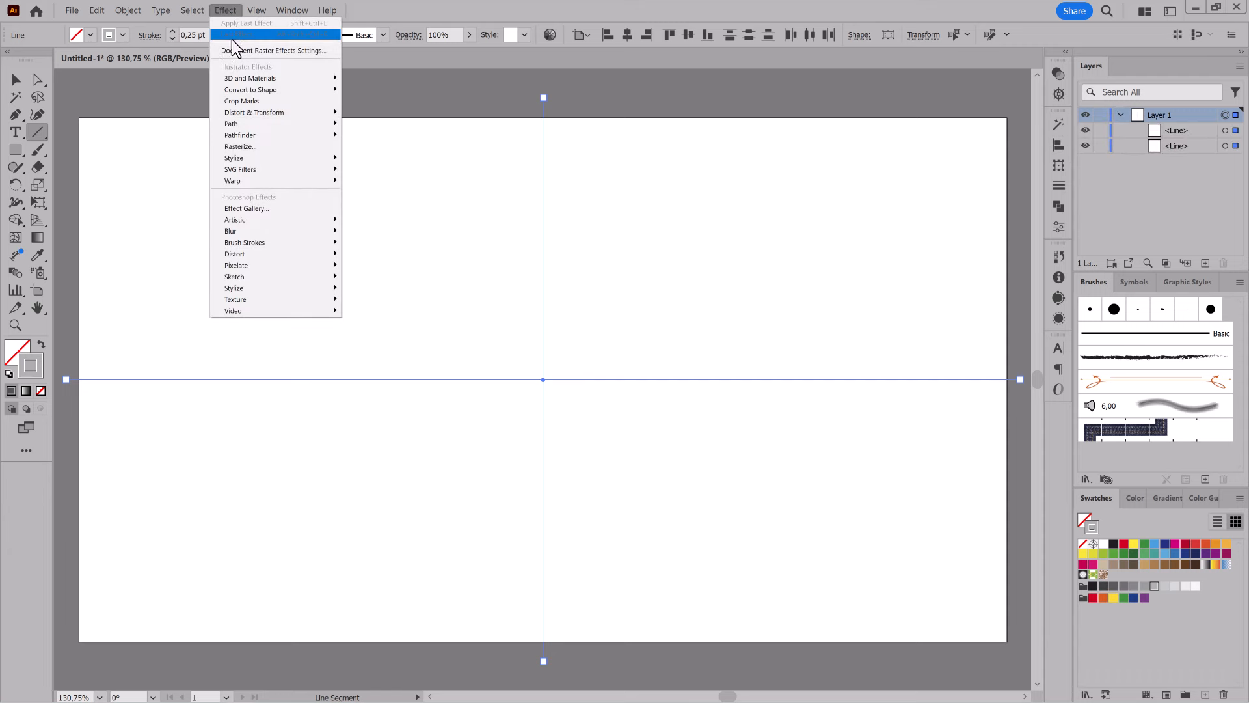
mouse_move(287, 112)
left_click(489, 3)
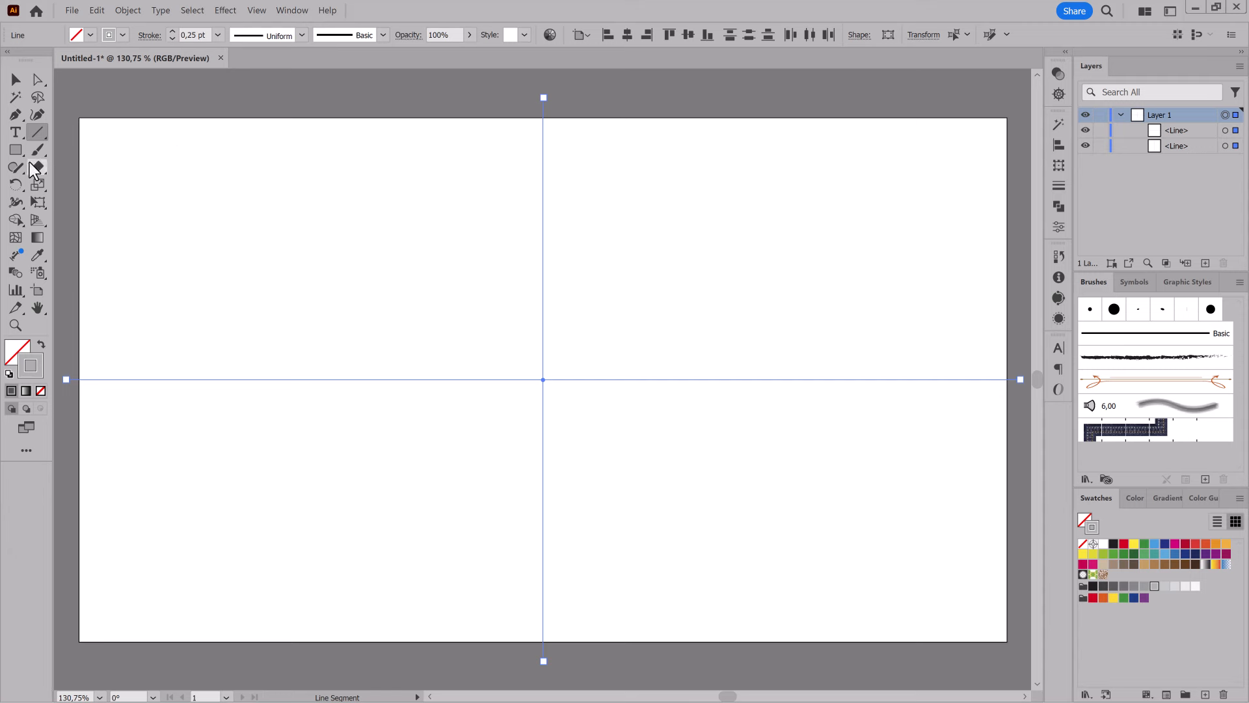
- Draw a rectangle about 114 × 65 mm in the artboard's upper-right quadrant and hide the edges with all Layer 1 artwork targeted
left_click(15, 149)
left_click_drag(969, 150, 658, 328)
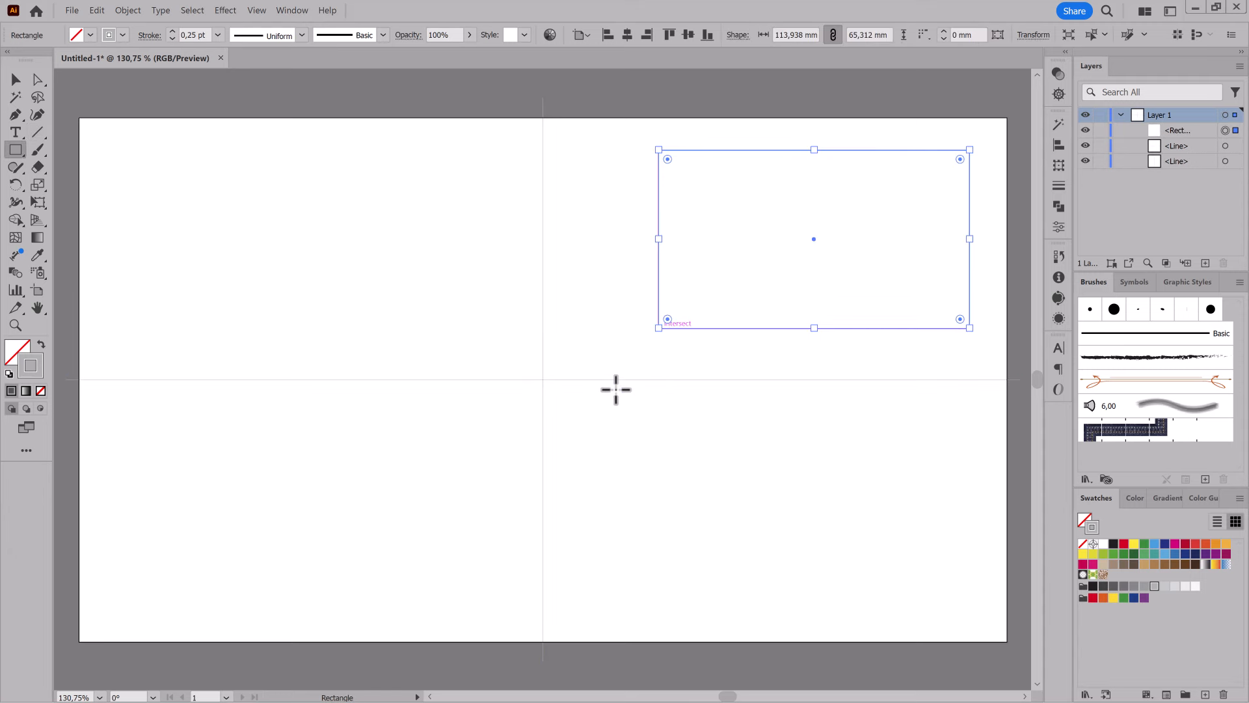
left_click(1225, 115)
left_click(257, 10)
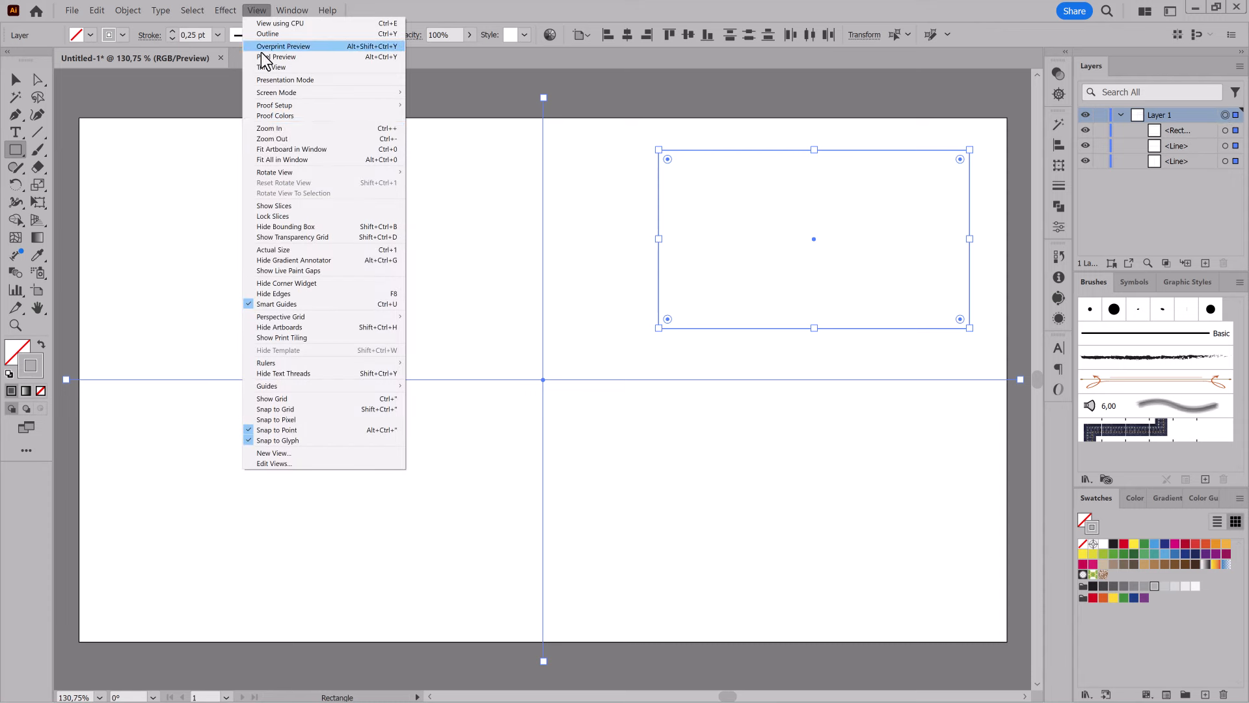
left_click(287, 295)
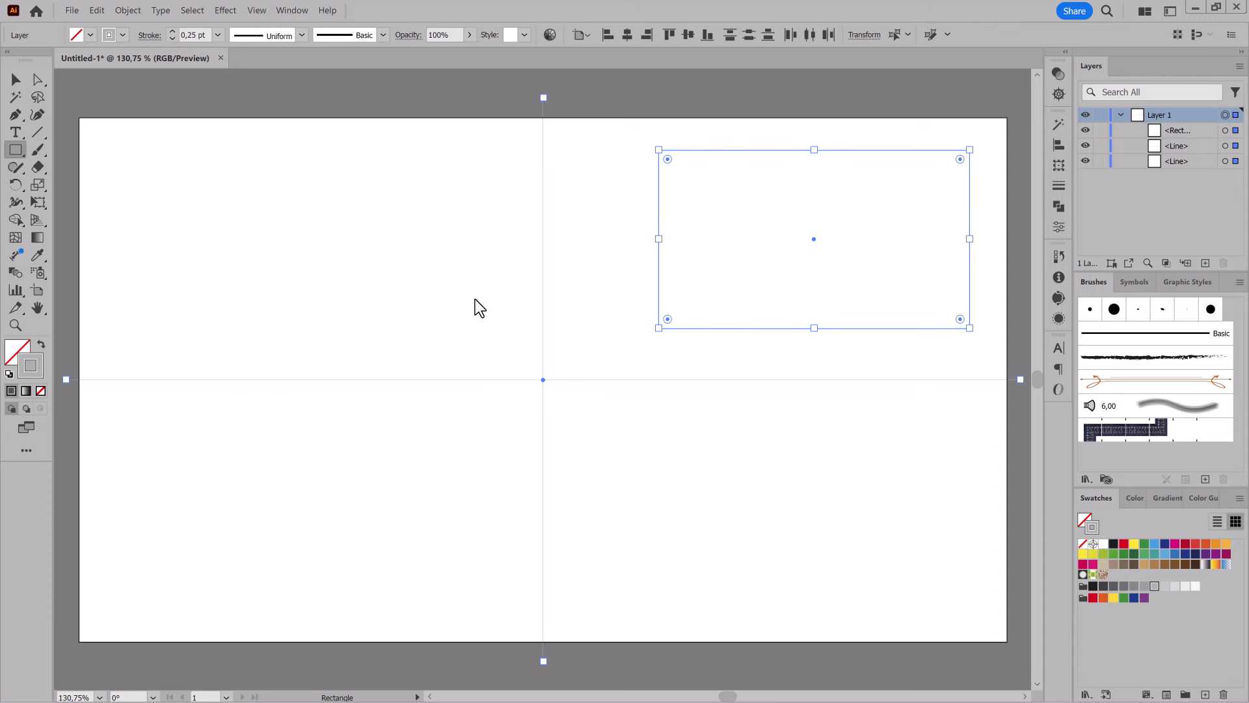
- Apply a Transform effect to Layer 1 with 1 copy rotated by 180°
left_click(218, 10)
mouse_move(280, 111)
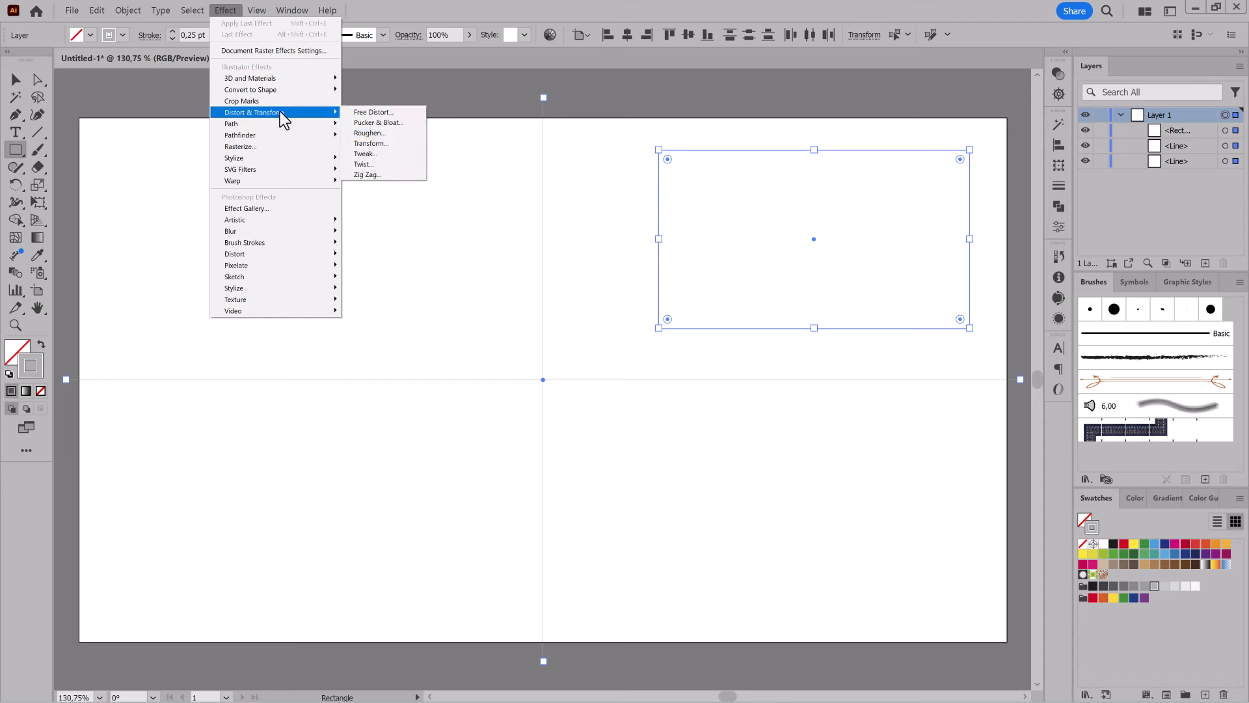
left_click(386, 142)
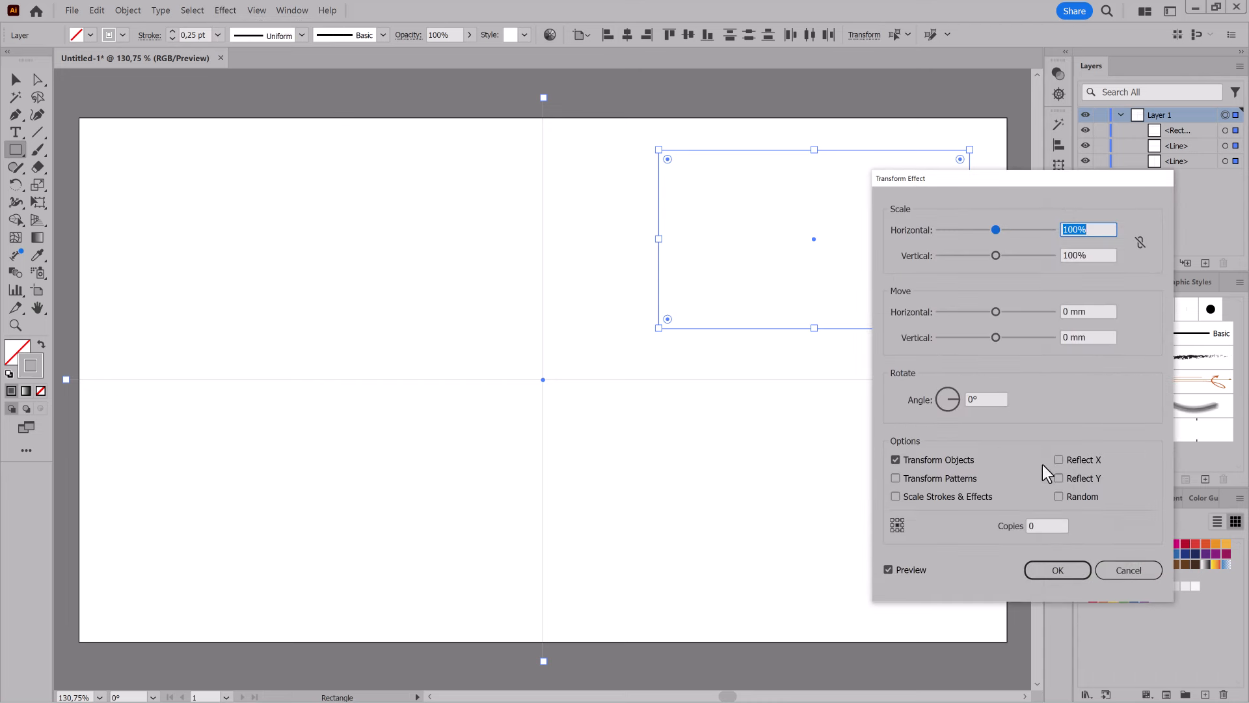
type("1")
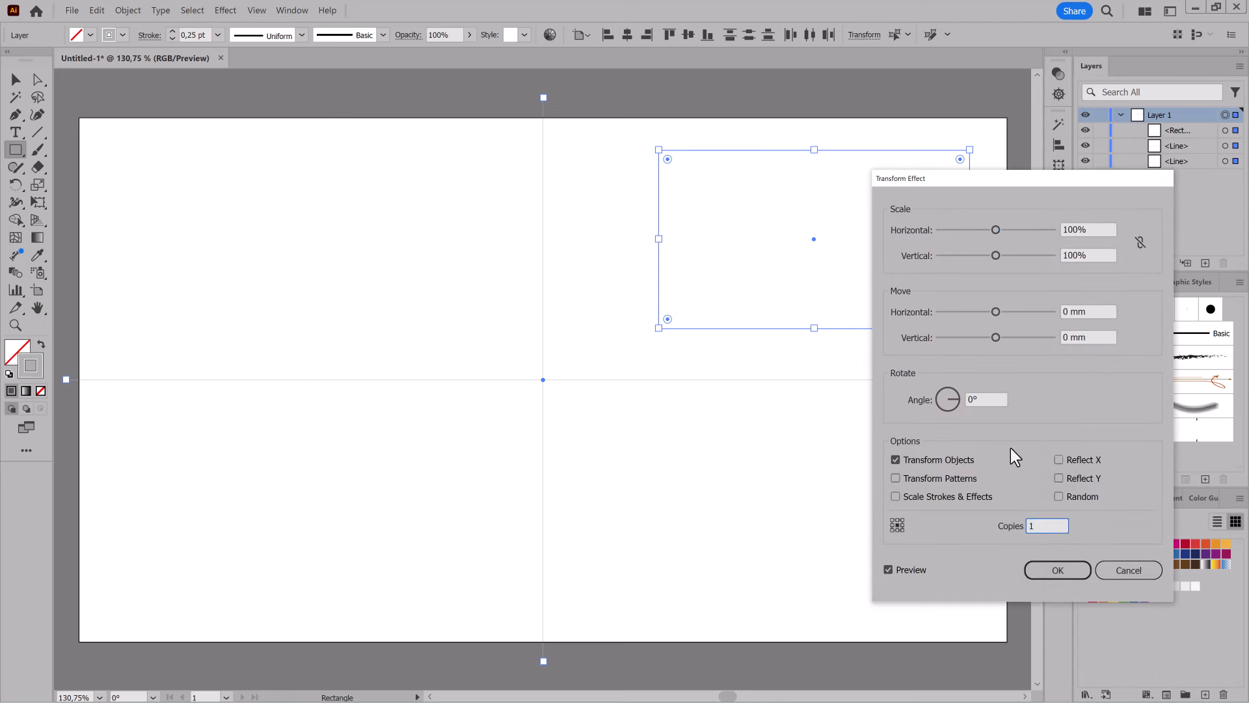
left_click(995, 398)
type("180")
left_click(1054, 526)
left_click(1068, 568)
- Target the rectangle alone and give it a black 9 pt stroke
left_click(37, 202)
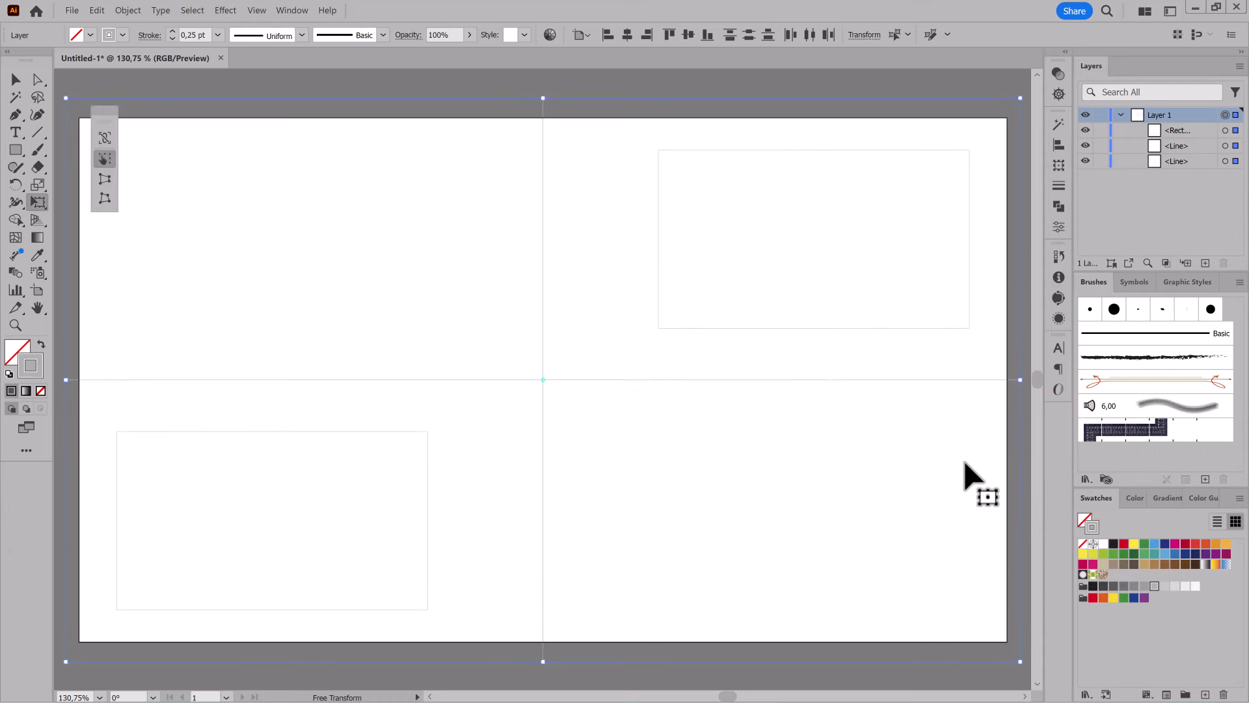
left_click(1225, 130)
left_click(1113, 544)
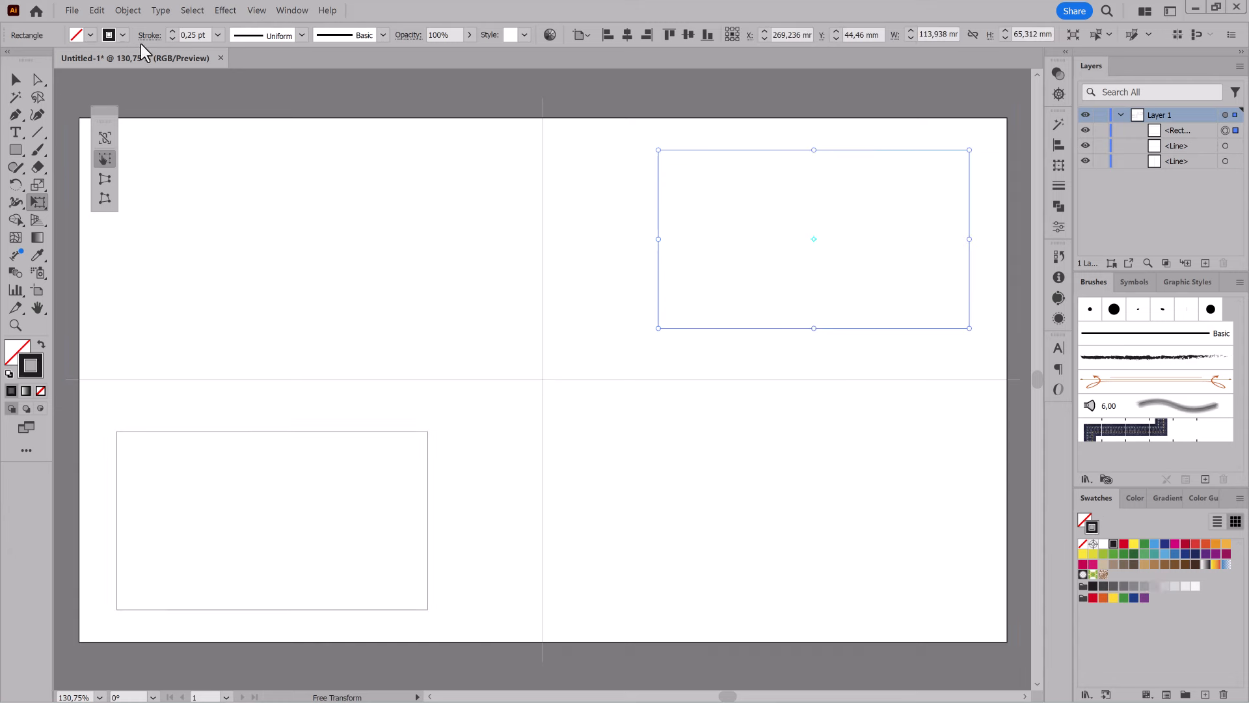
left_click(171, 30)
left_click(170, 30)
left_click(171, 30)
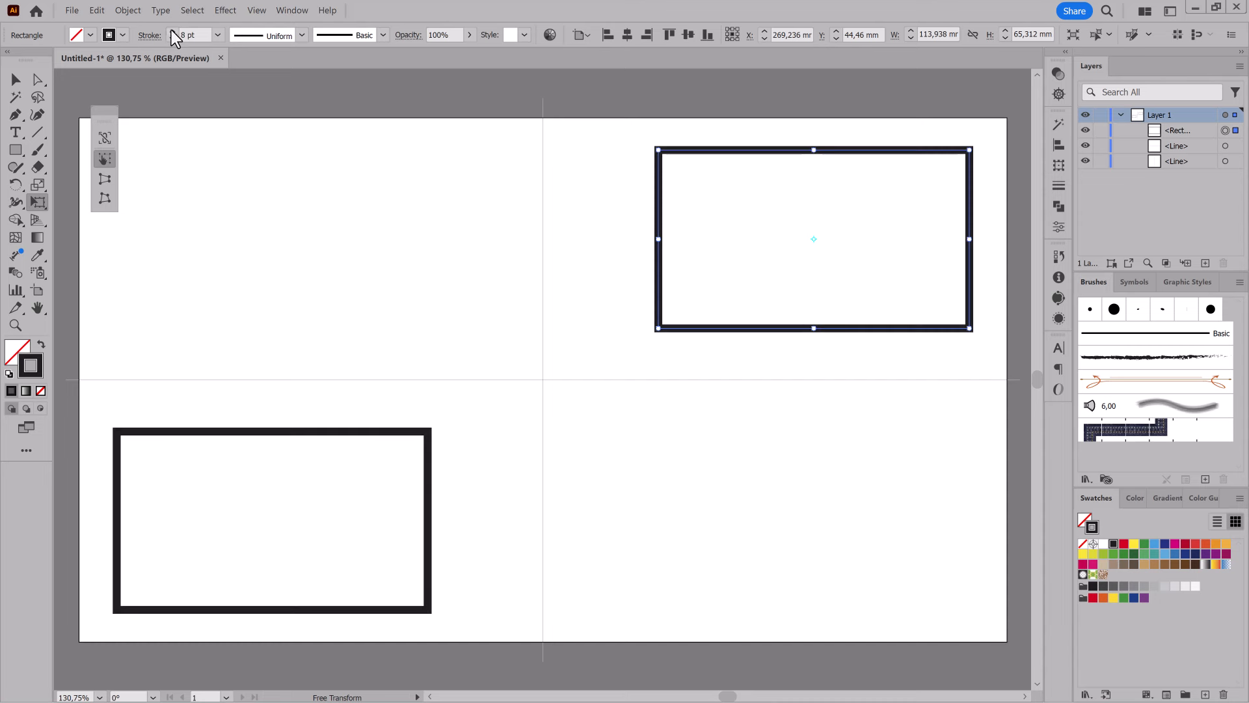
left_click(171, 30)
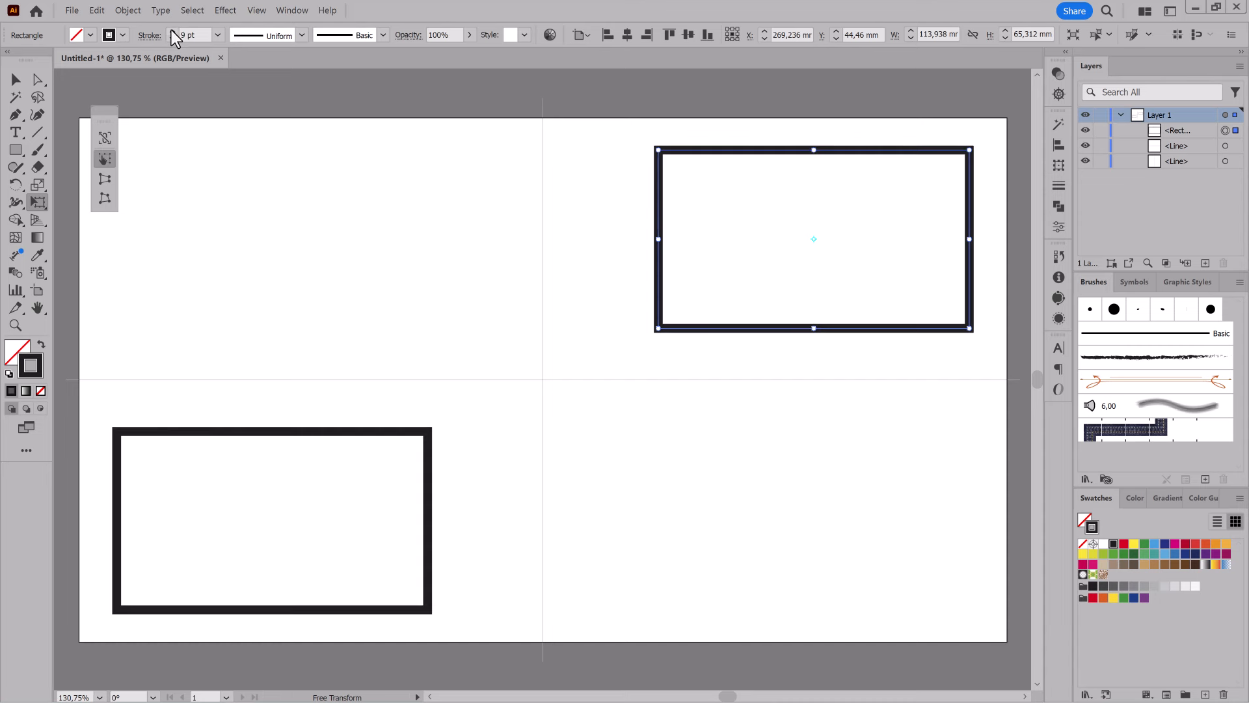
- Align the rectangle to the artboard's top-right corner, offsetting it down and left to about X 268,9 mm, Y 46,8 mm
left_click(647, 35)
left_click(670, 32)
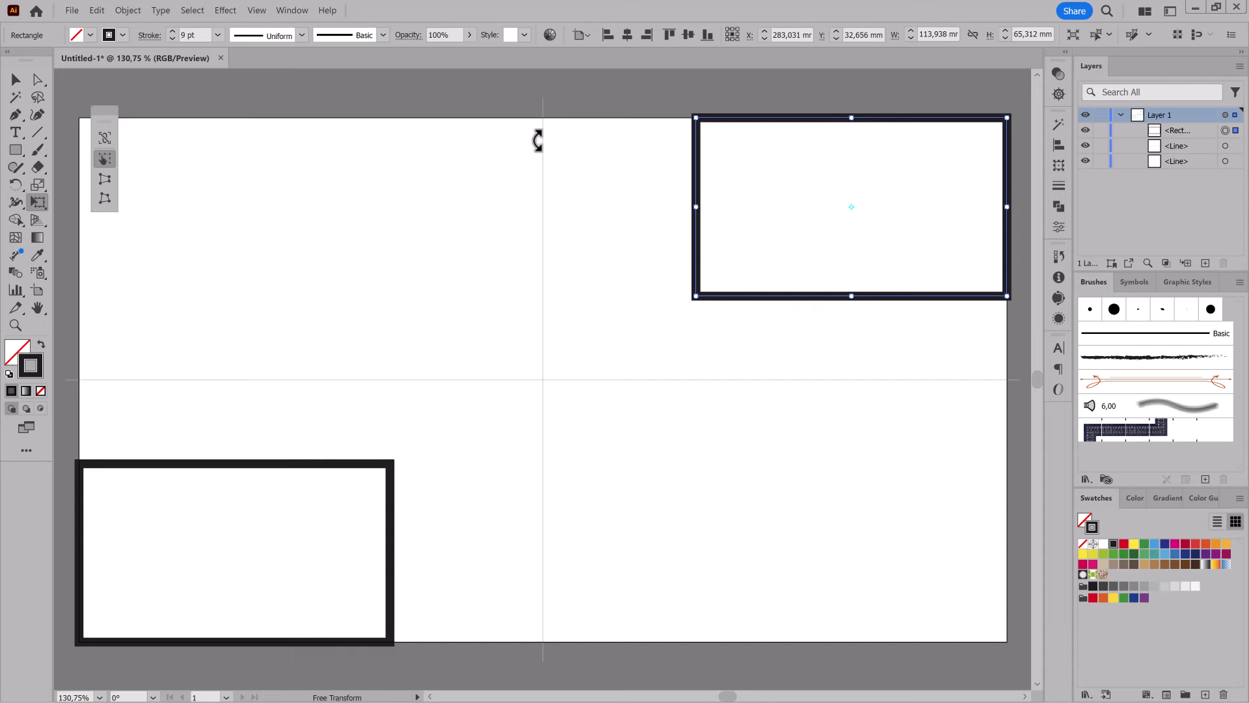
key("shift+Down")
key("shift+Down")
key("shift+Down")
key("shift+Left")
key("shift+Left")
key("shift+Left")
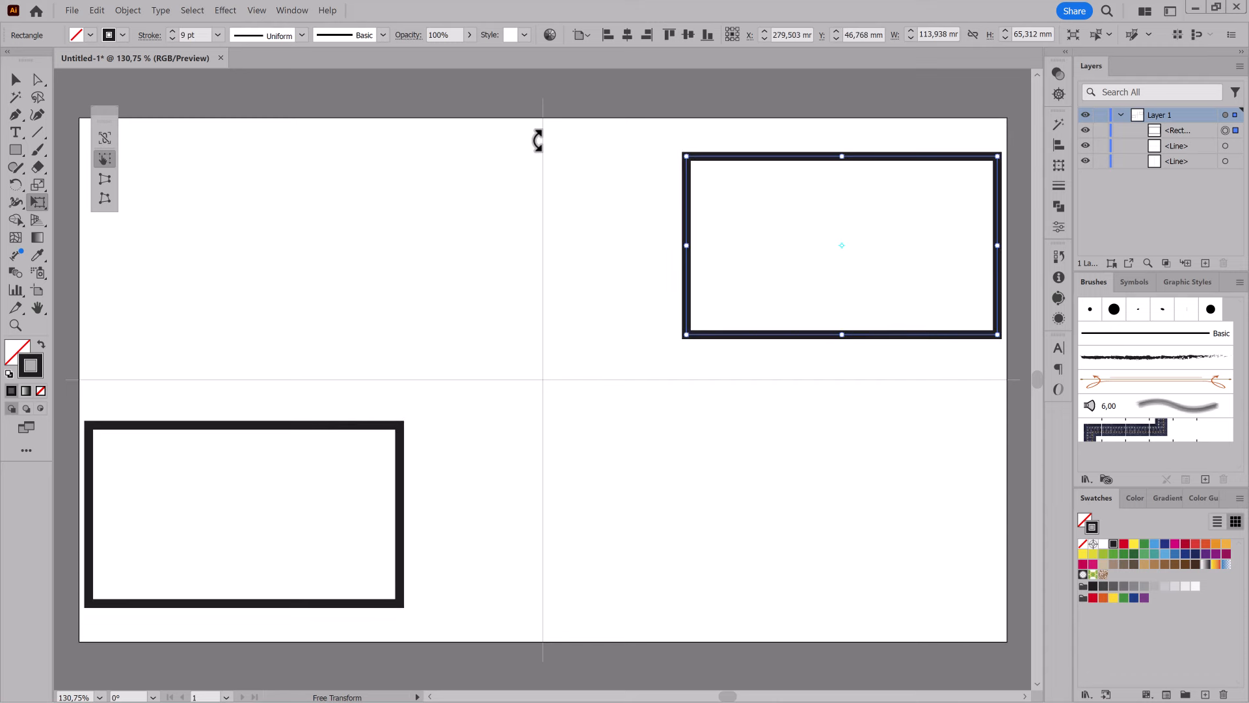
key("shift+Left")
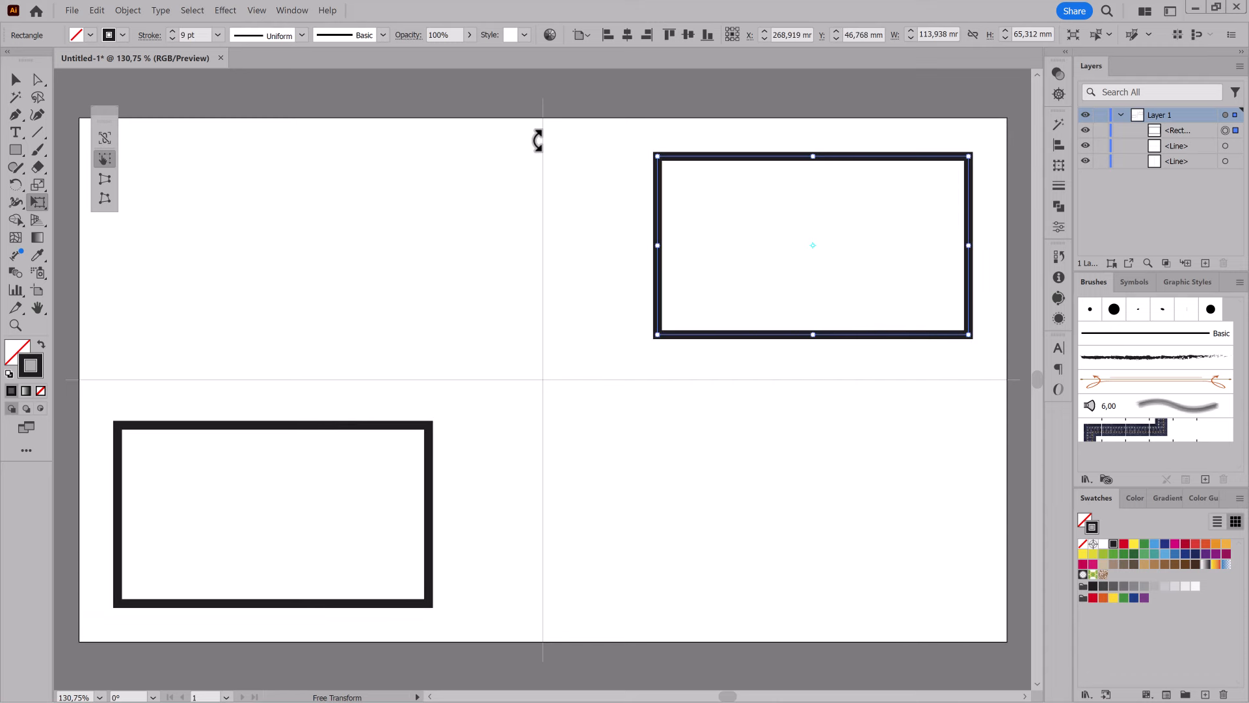
- Show the edges and turn the rectangle's upper-right corner into an inverted round with a radius of about 21,8 mm
left_click(37, 80)
left_click(970, 156)
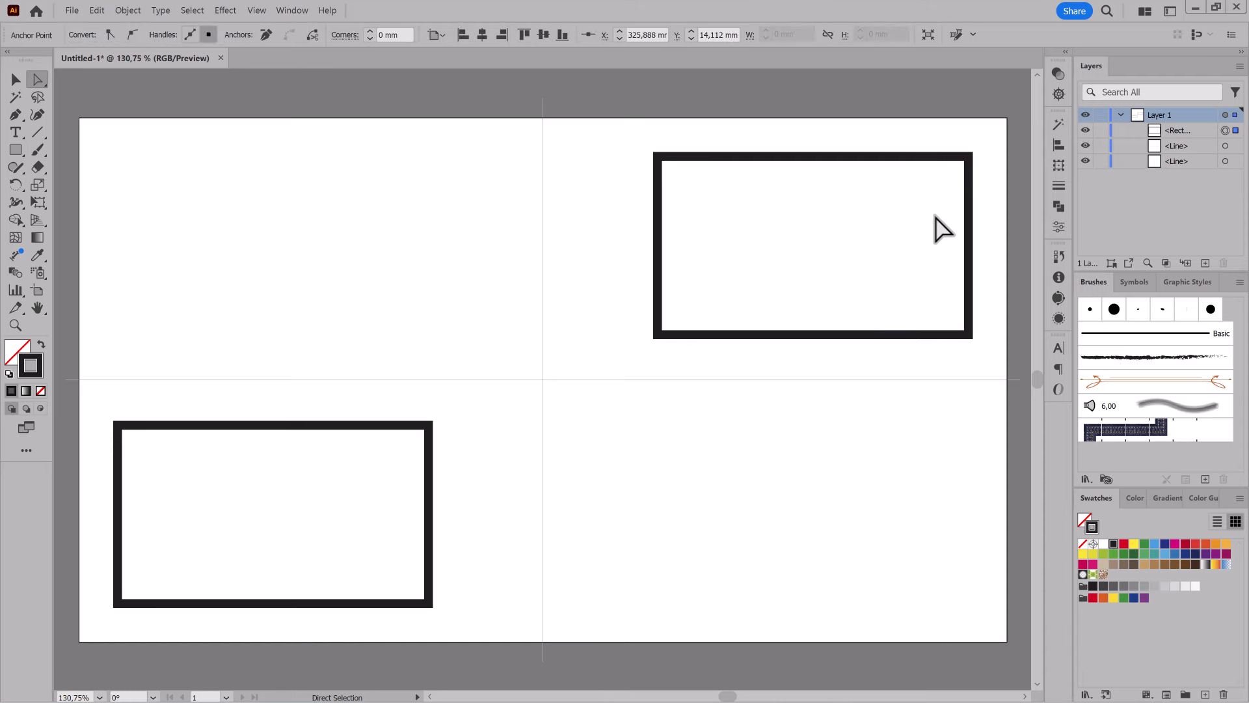
left_click(256, 9)
left_click(278, 294)
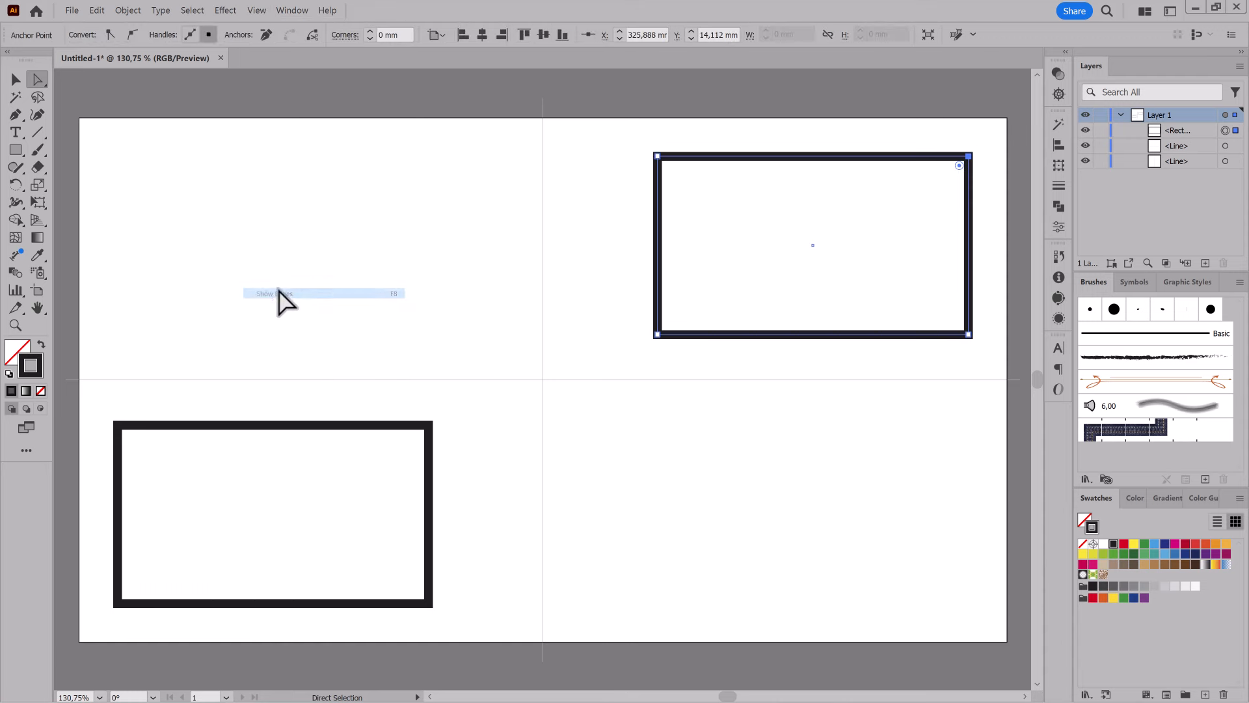
left_click_drag(960, 167, 907, 216)
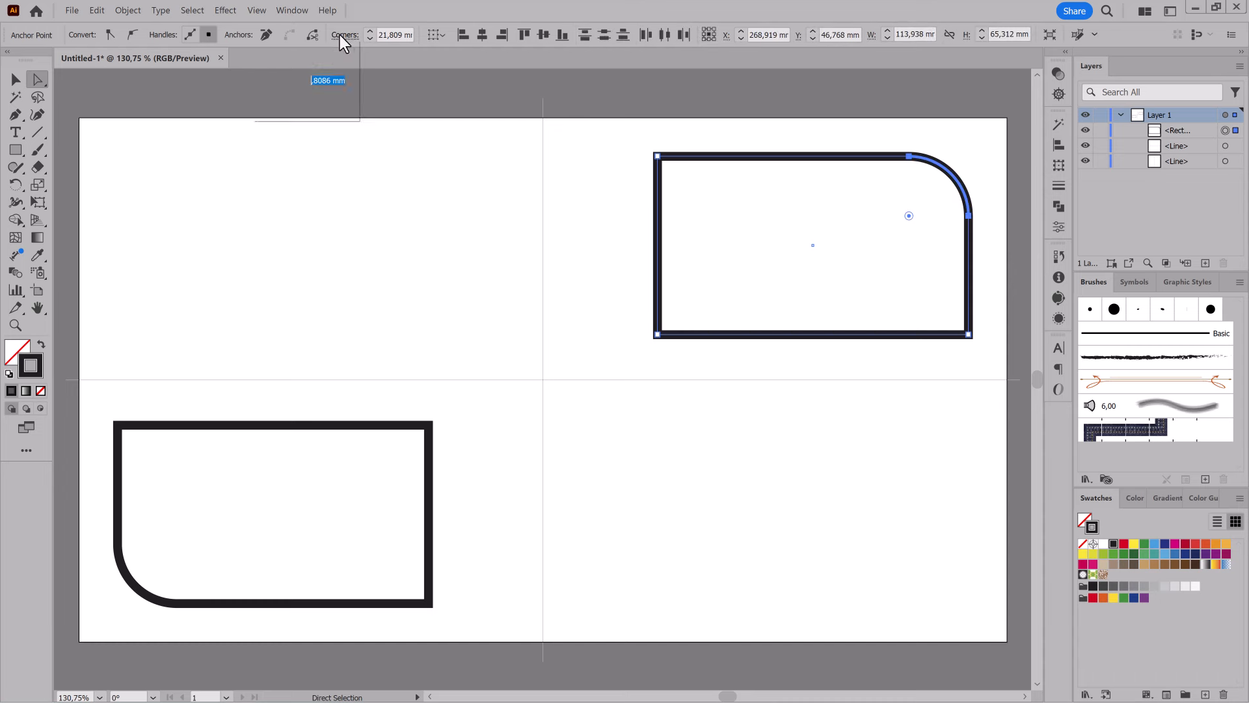
left_click(323, 57)
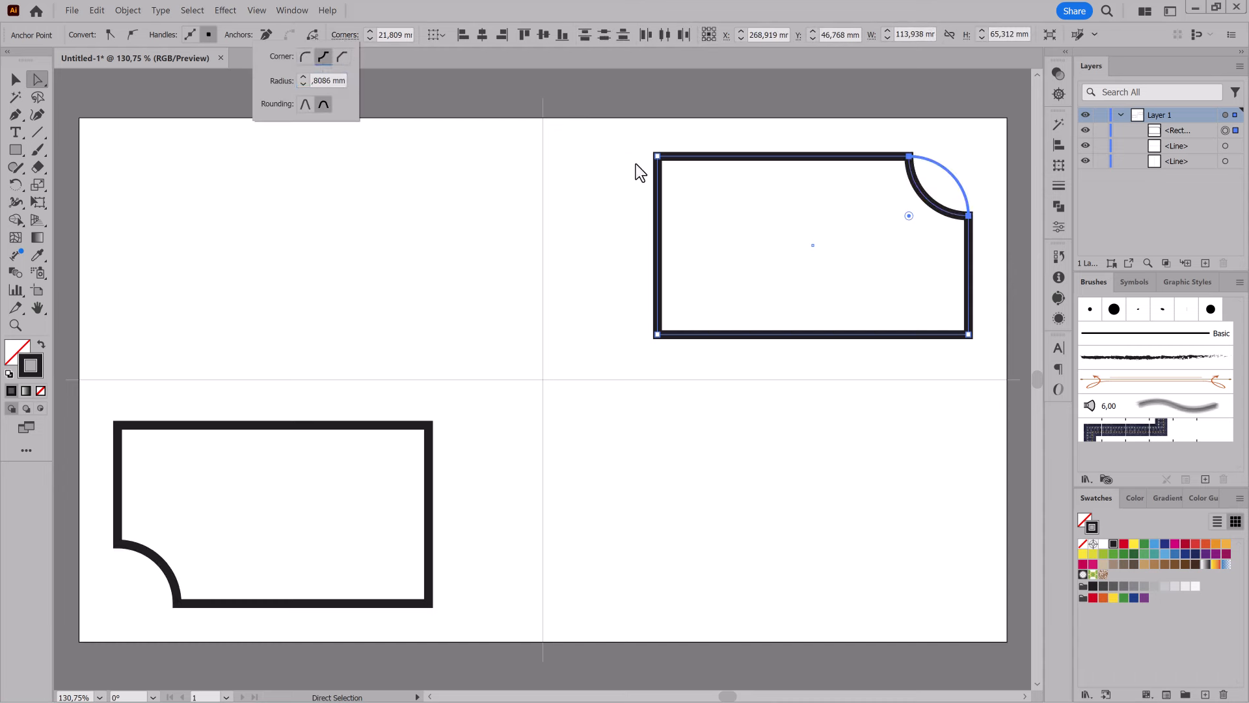
left_click(12, 75)
left_click(799, 141)
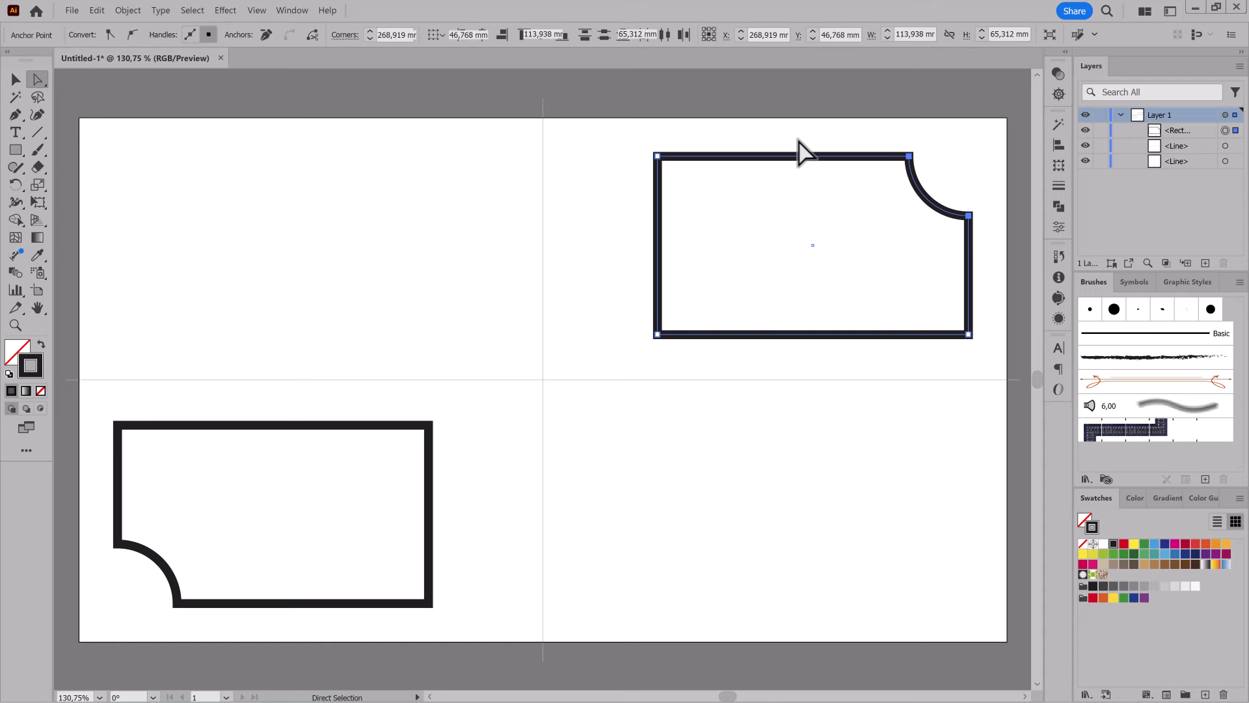
left_click(799, 157)
key("shift+Down")
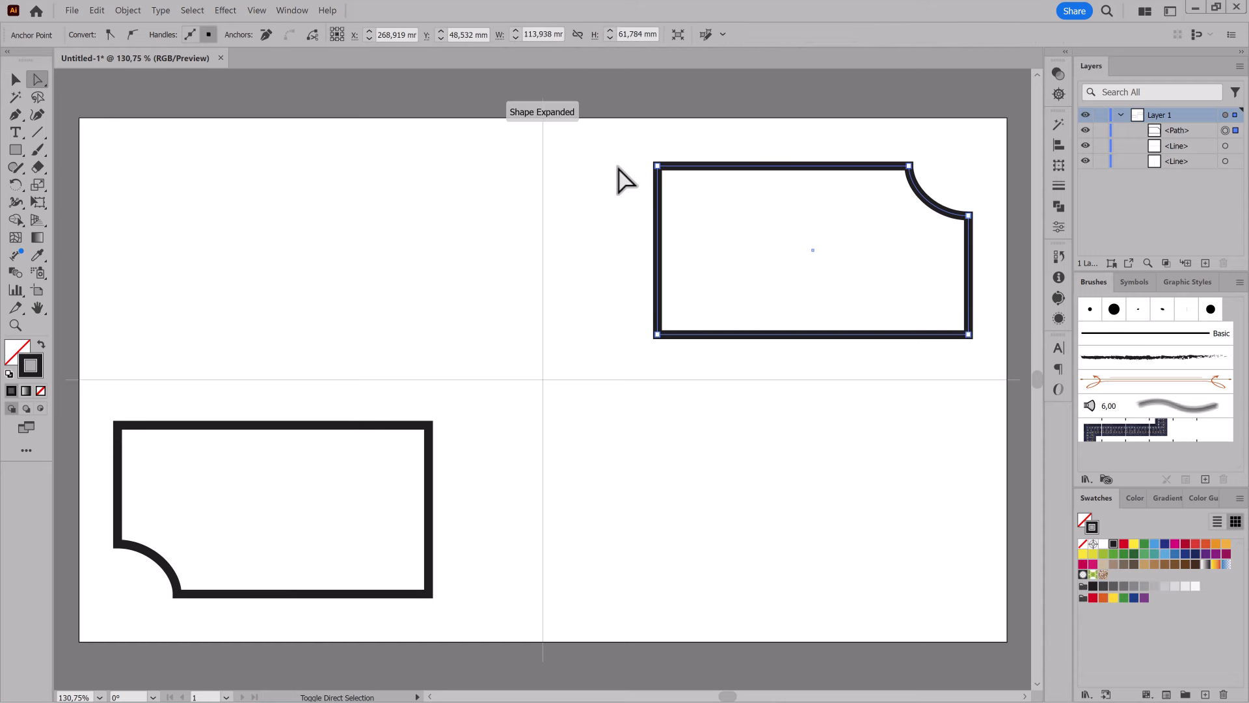
key("shift+Up")
- Nudge the whole notched shape down and left to about X 265,4 mm, Y 50,3 mm
key("v")
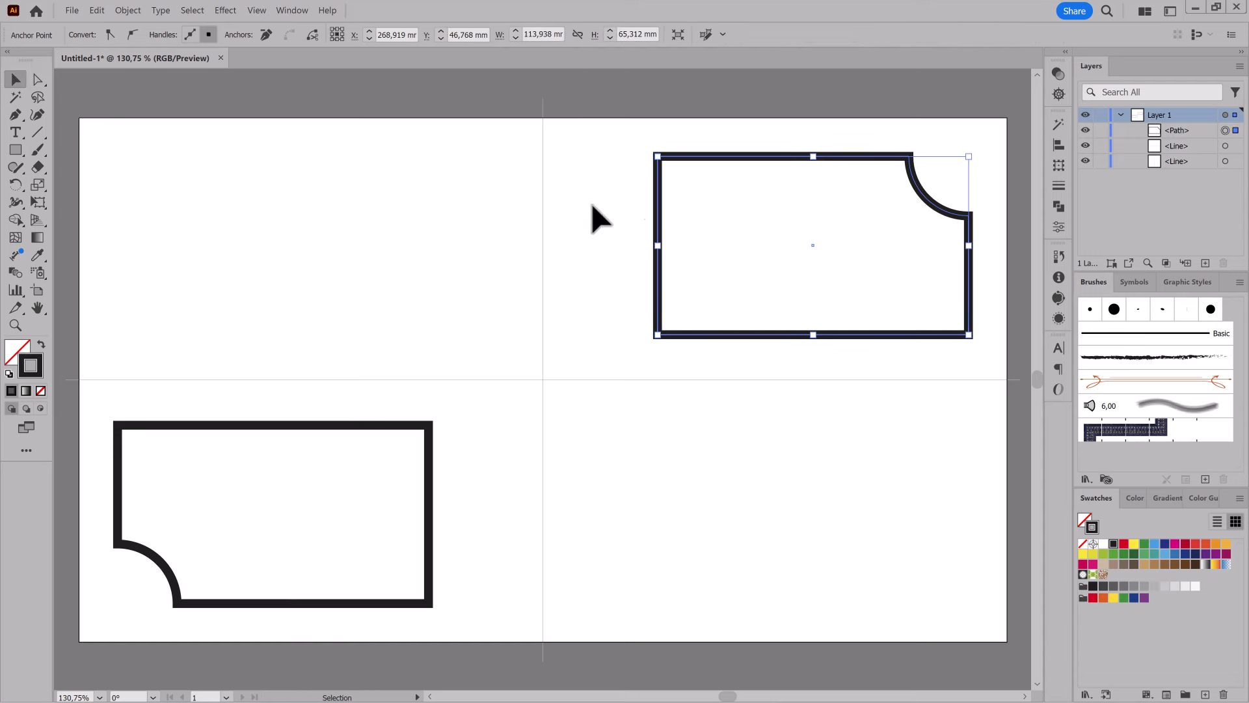
left_click(699, 166)
key("shift+Down")
key("shift+Left")
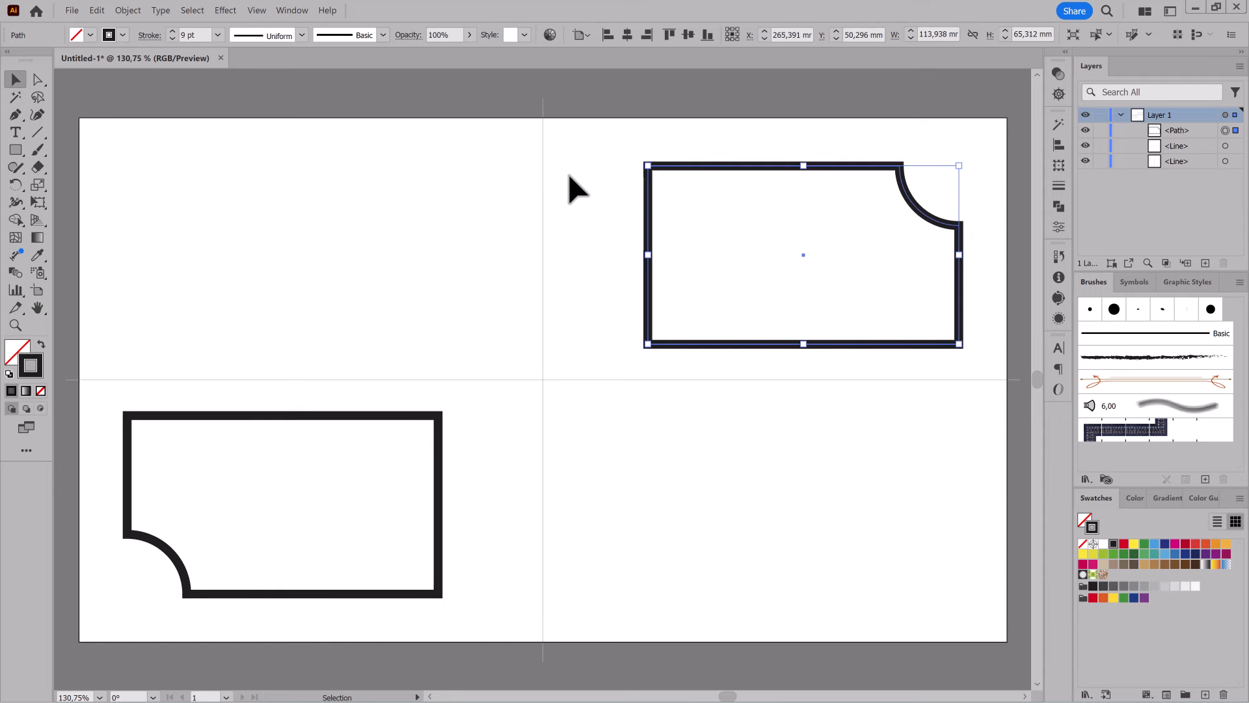
- Set the notched shape's stroke to 10 pt and convert it to a filled shape with Outline Stroke
left_click(171, 31)
left_click(172, 31)
left_click(172, 31)
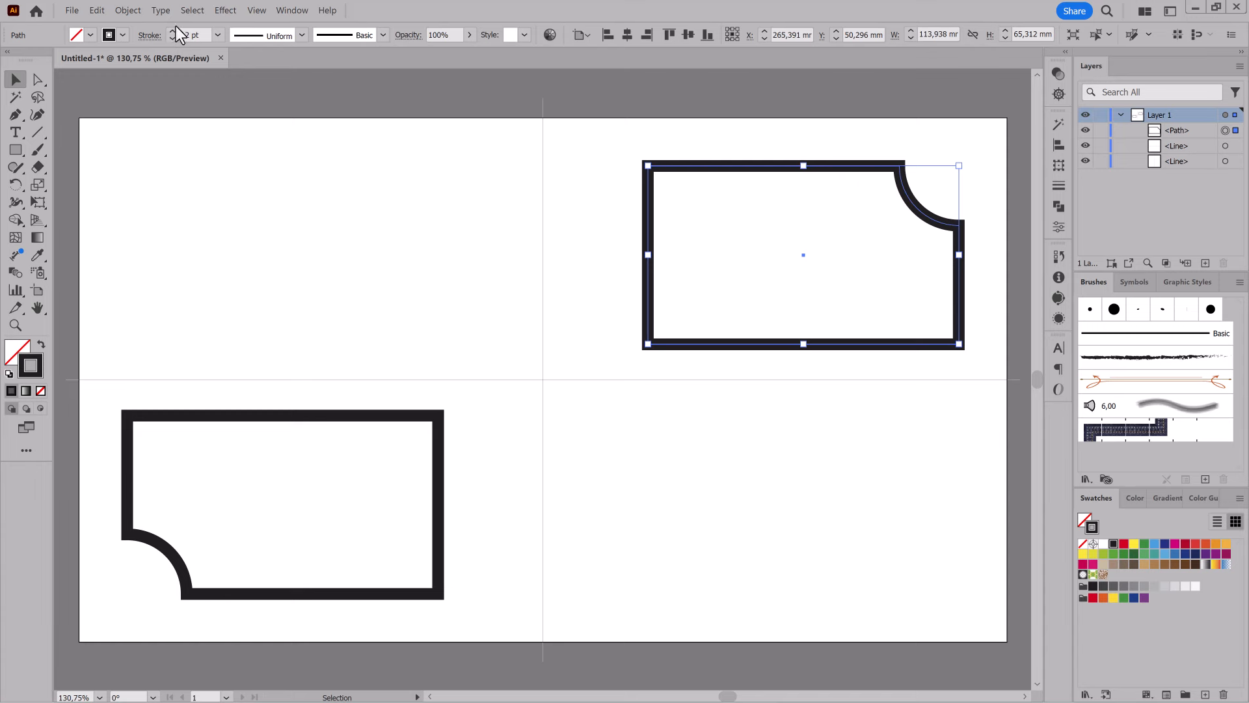
left_click(173, 39)
left_click(173, 39)
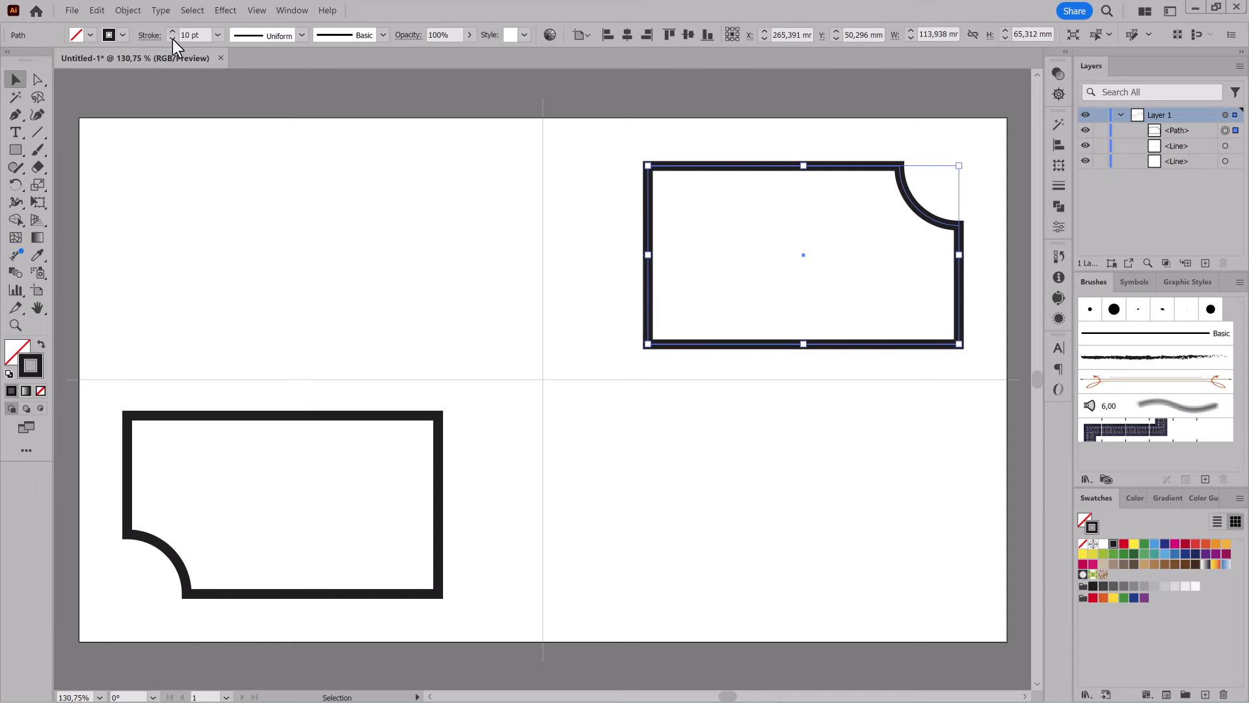
left_click(127, 9)
left_click(290, 266)
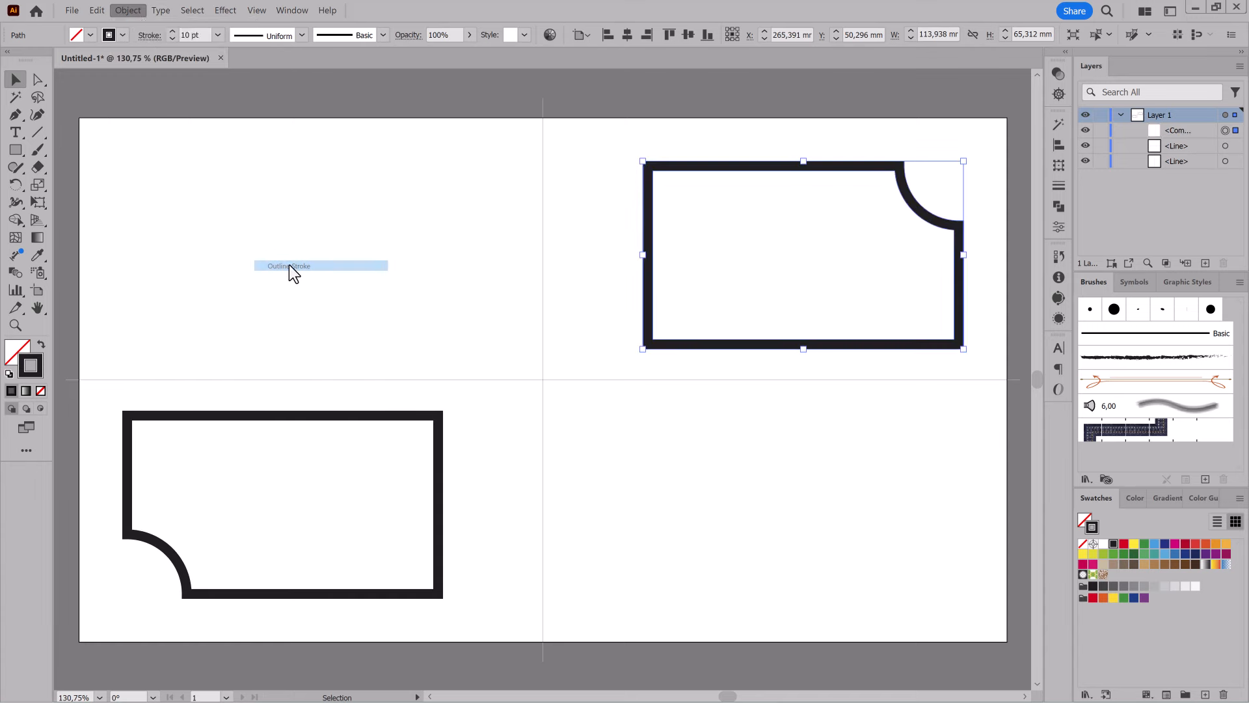
- Cut the outlined frame's inner and outer paths at the upper-left and lower-right corner anchors
left_click(37, 79)
left_click_drag(625, 150, 655, 180)
left_click_drag(929, 357, 982, 333)
left_click(313, 36)
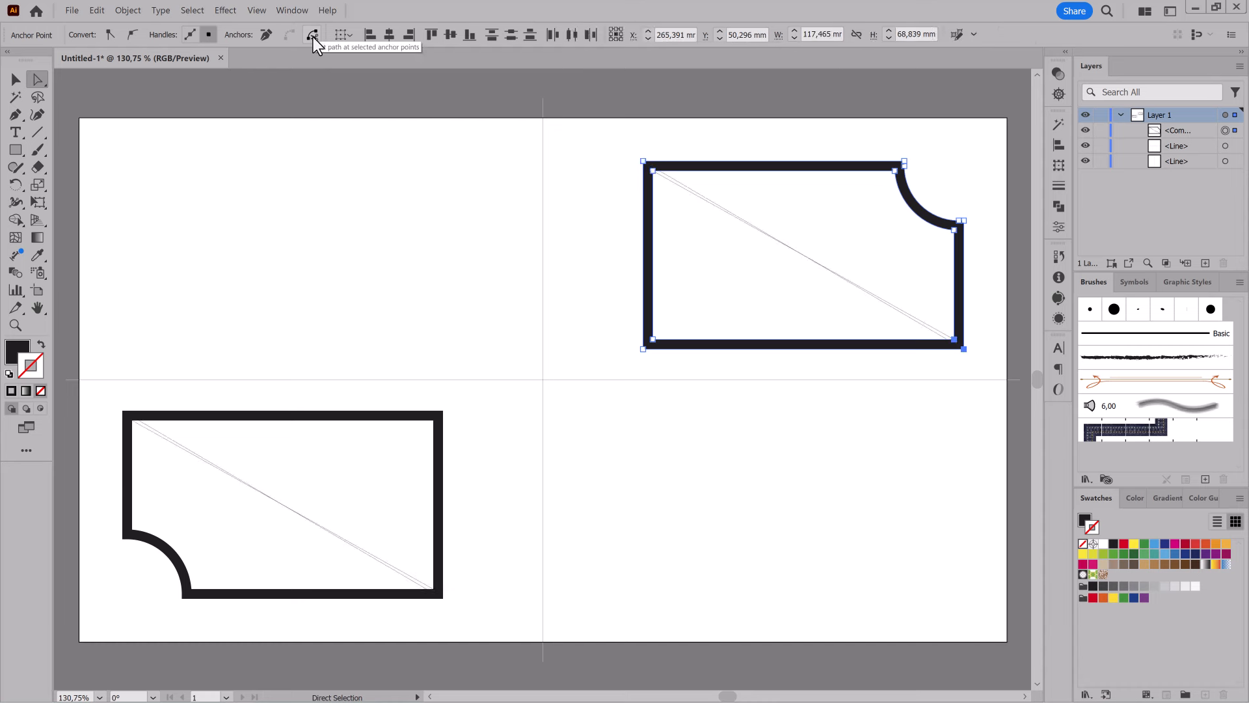
- Cut away the left and bottom segments of the outlined frame, keeping the top, notch and right side
left_click_drag(37, 80, 98, 98)
left_click(646, 351)
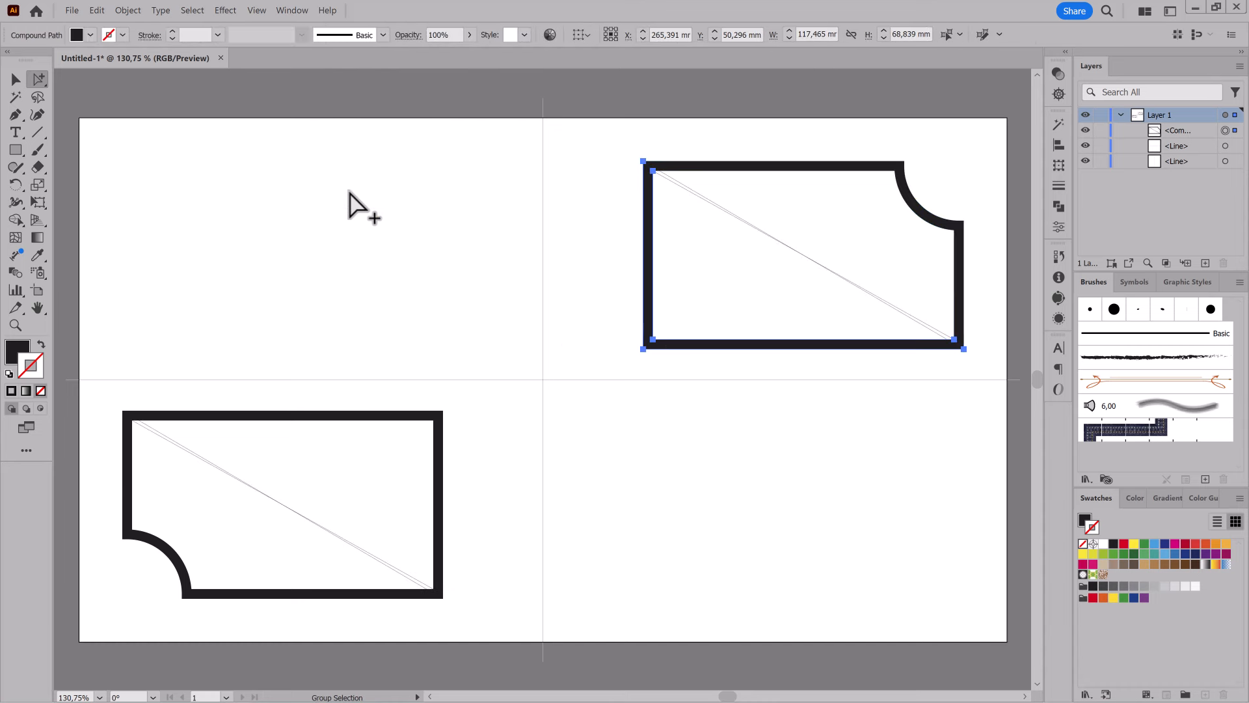
left_click(96, 10)
left_click(104, 47)
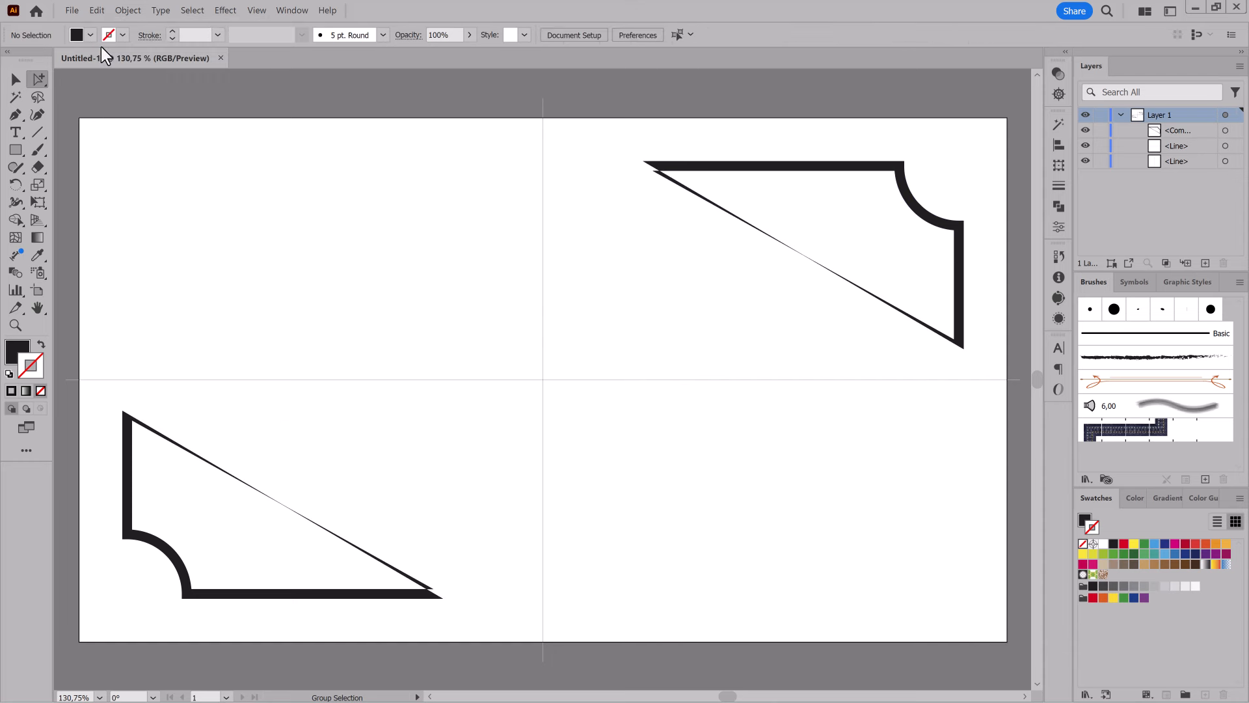
- Swap the fill and stroke of the remaining compound path so it becomes two open, unfilled lines
left_click(845, 279)
left_click(1133, 499)
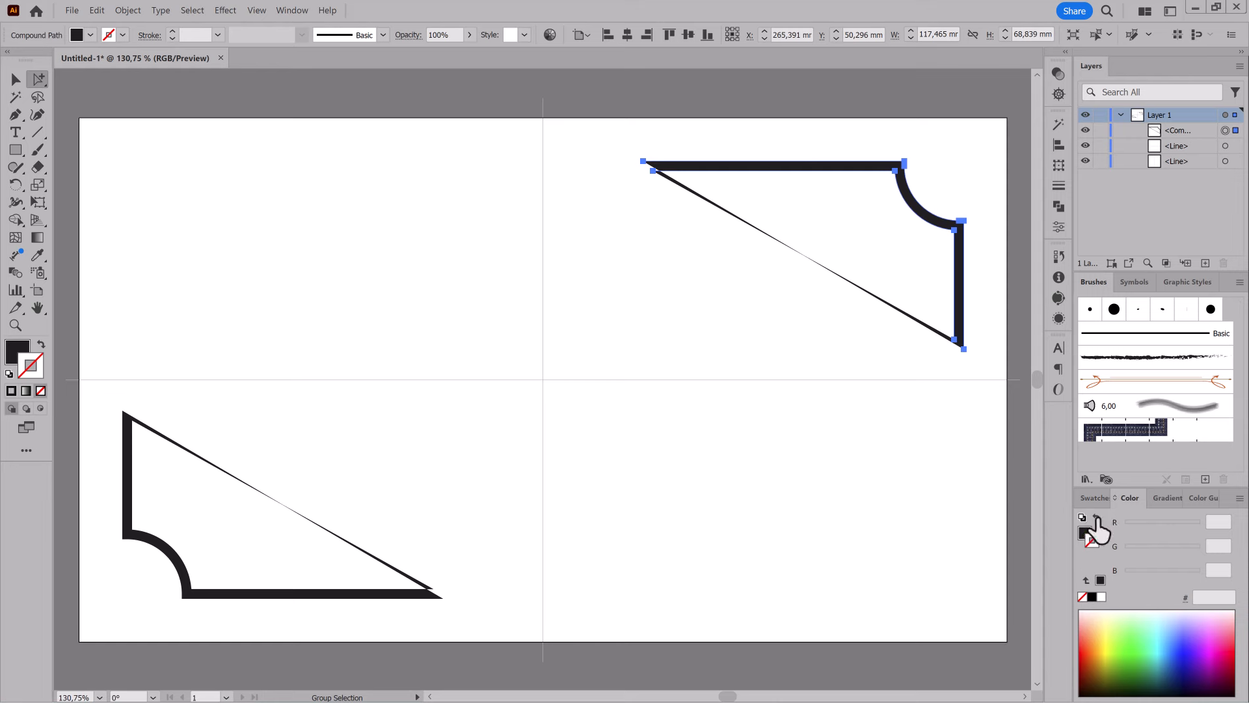
left_click(1097, 518)
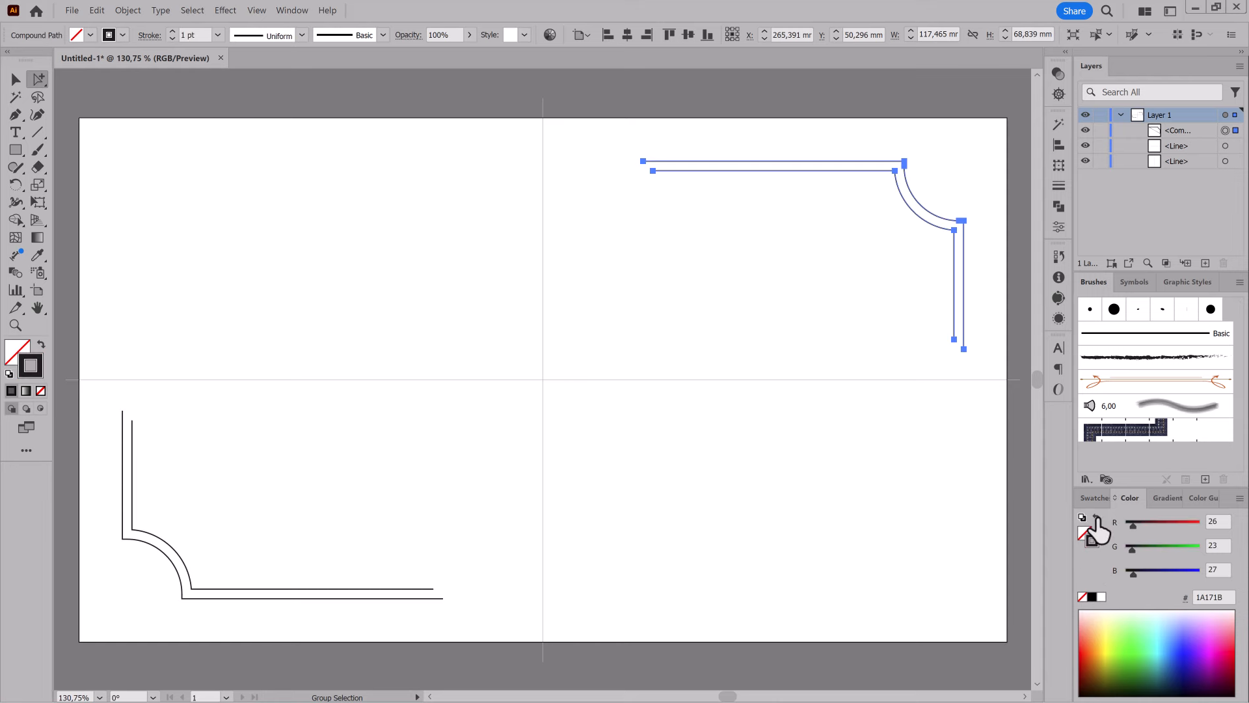
- Set the compound path's stroke weight to 5 pt
left_click(835, 134)
left_click(818, 161)
left_click(171, 31)
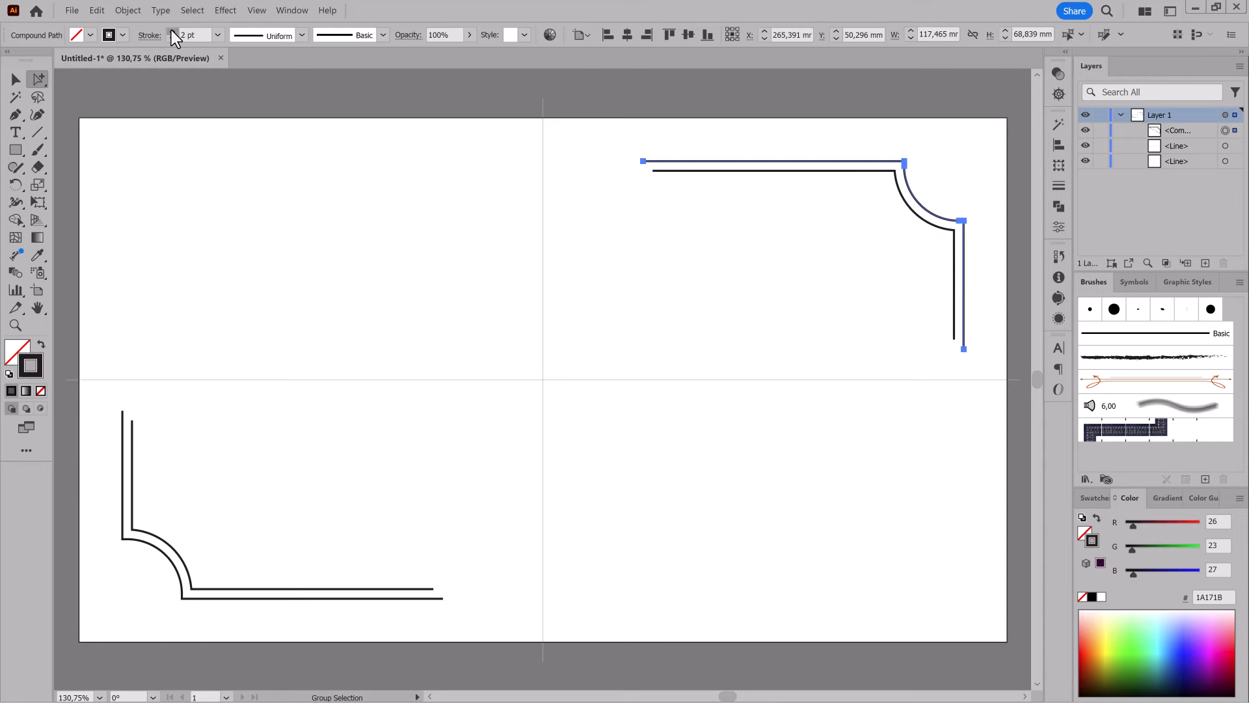
left_click(171, 30)
left_click(170, 30)
left_click(170, 29)
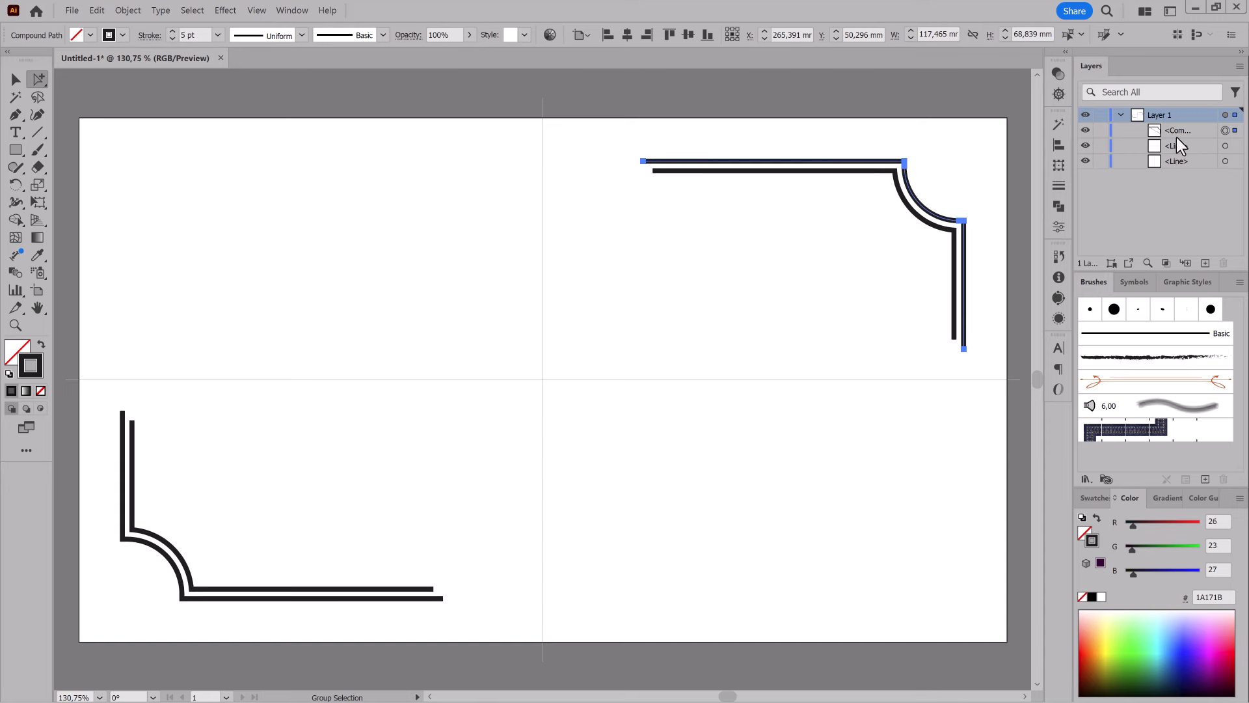
- Release the whole compound path into separate inner and outer paths
left_click(1225, 130)
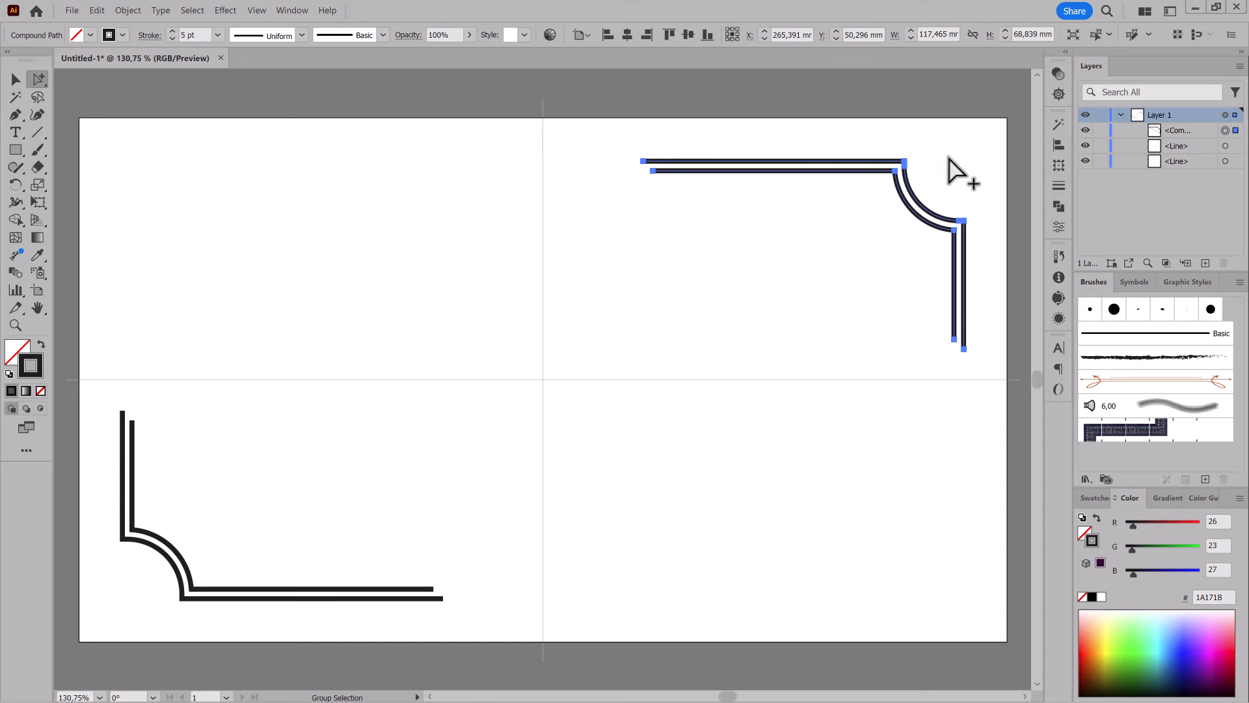
left_click(127, 9)
mouse_move(205, 380)
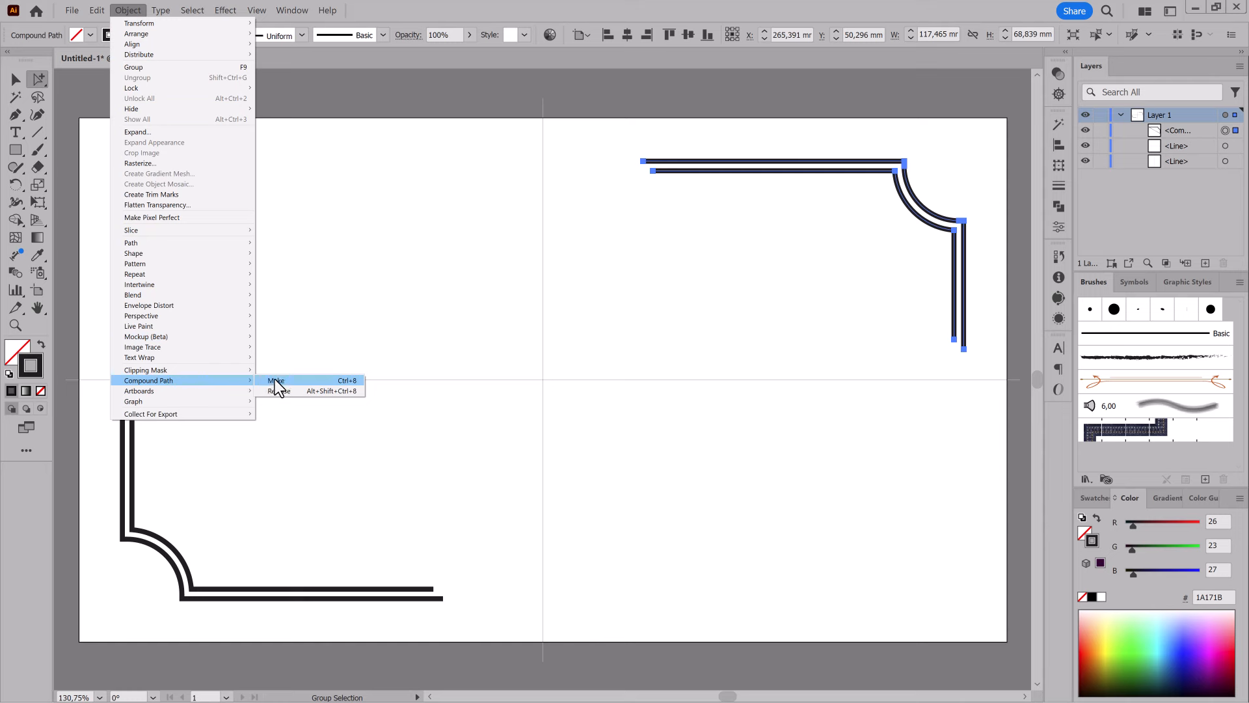
left_click(285, 390)
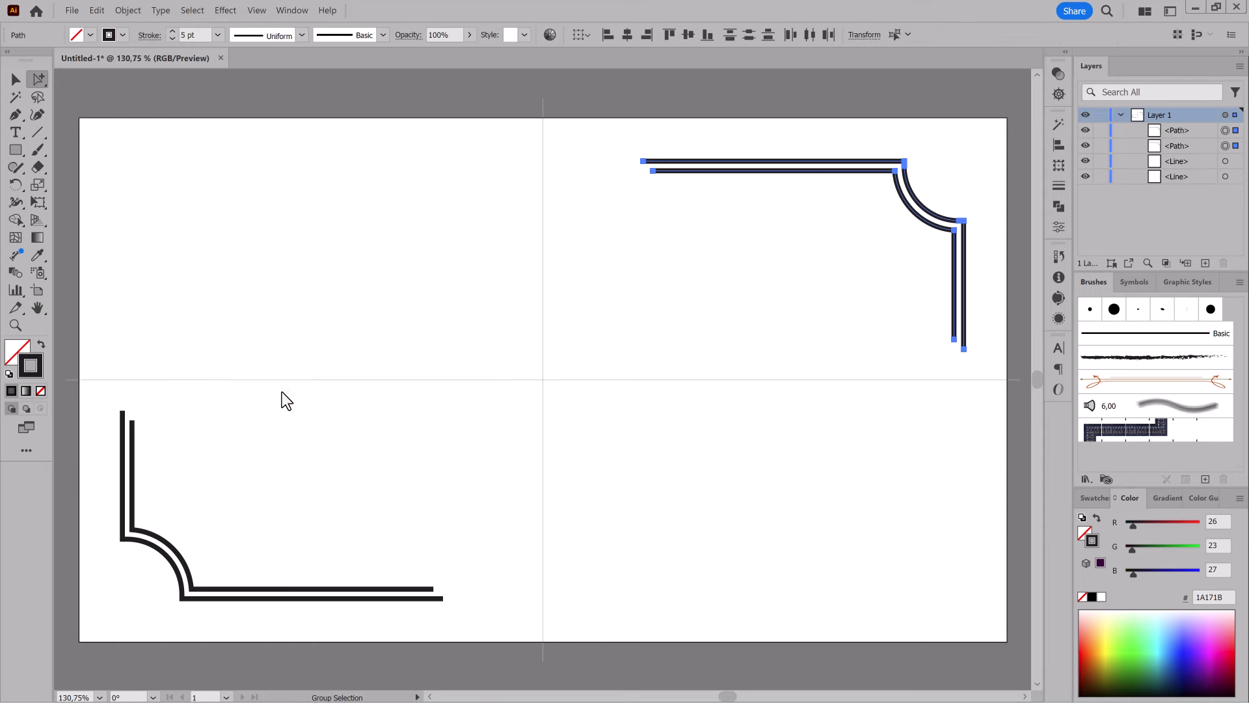
- Set the inner path's stroke to 2 pt and the outer path's stroke to 4 pt
left_click(1225, 146)
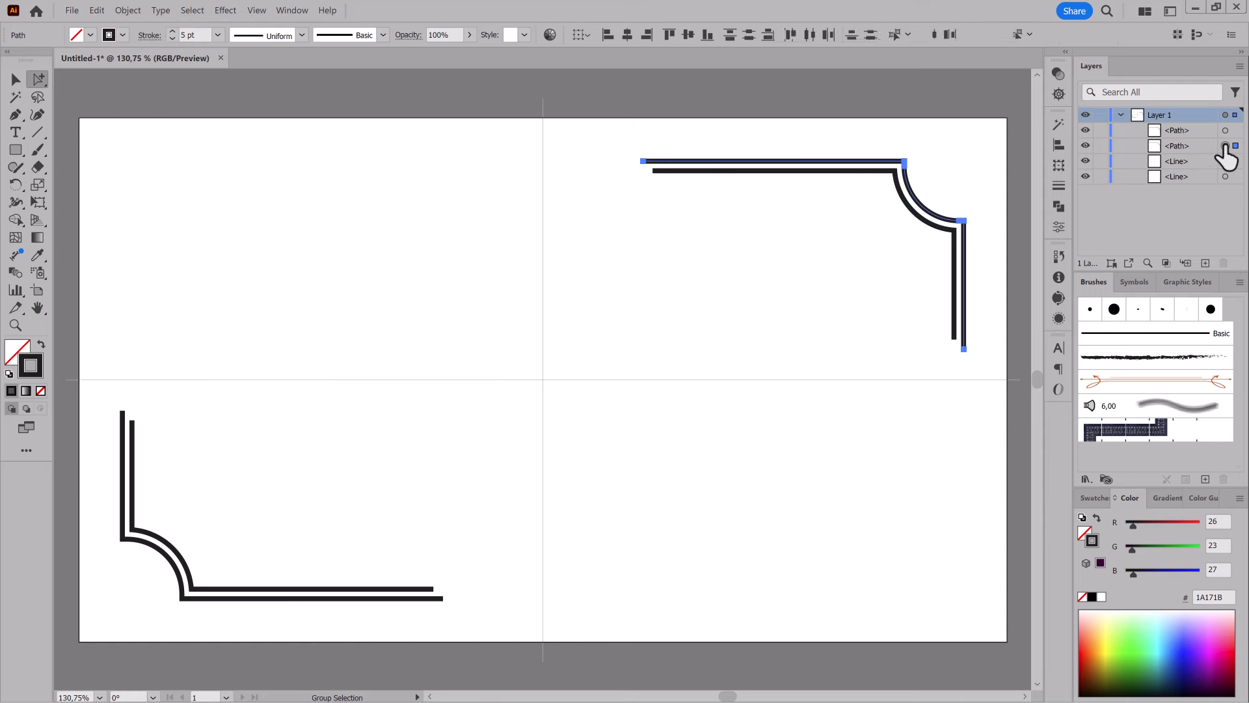
left_click(172, 30)
left_click(1225, 130)
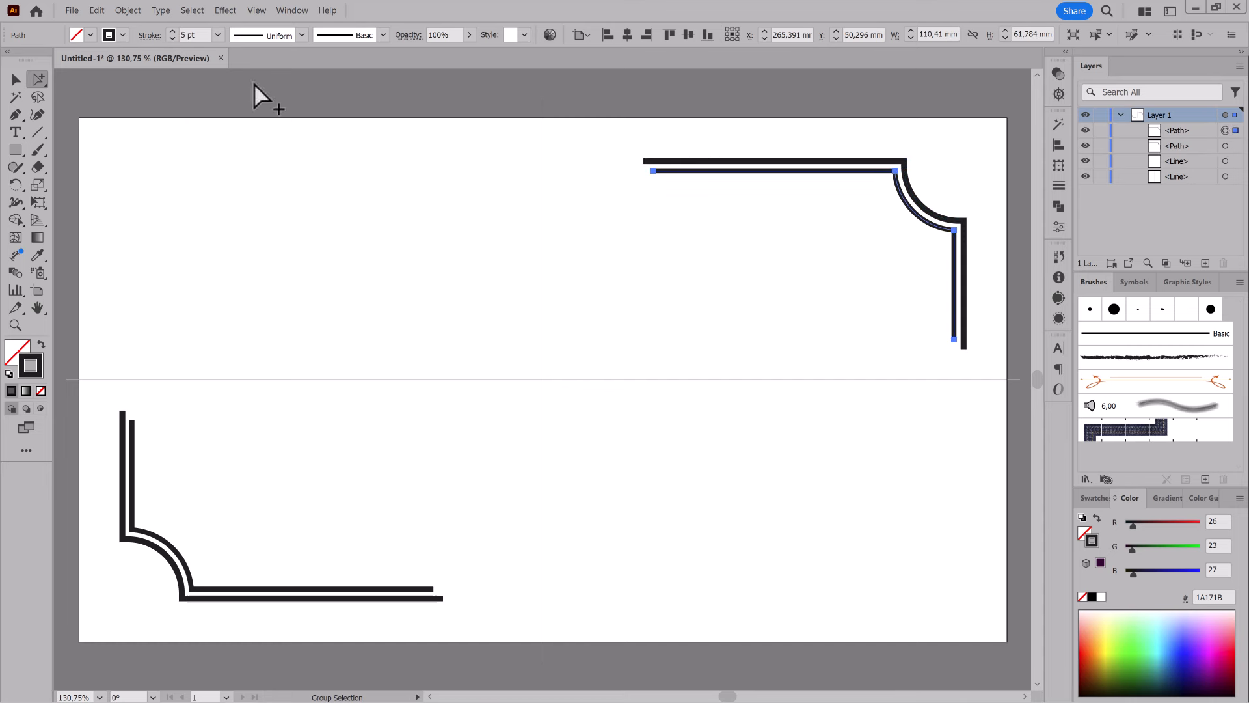
left_click(172, 39)
left_click(172, 38)
left_click(173, 39)
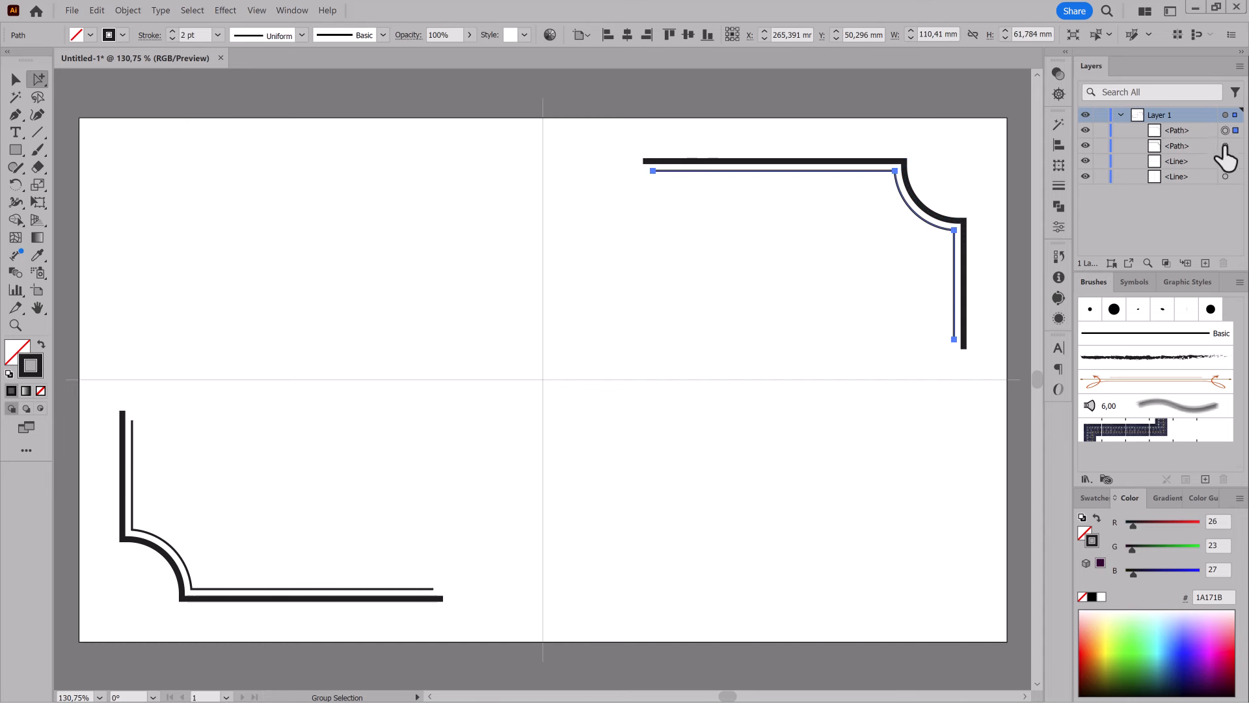
left_click(1225, 145)
left_click(173, 38)
left_click(173, 38)
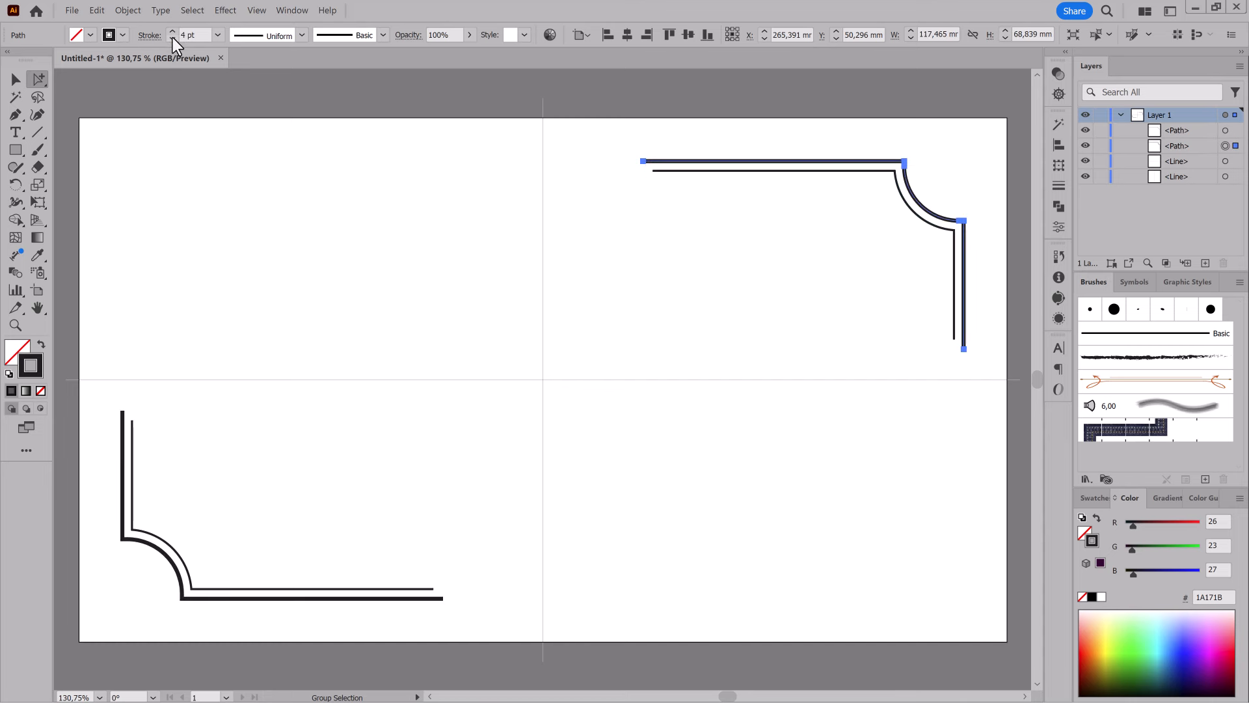
left_click(891, 272)
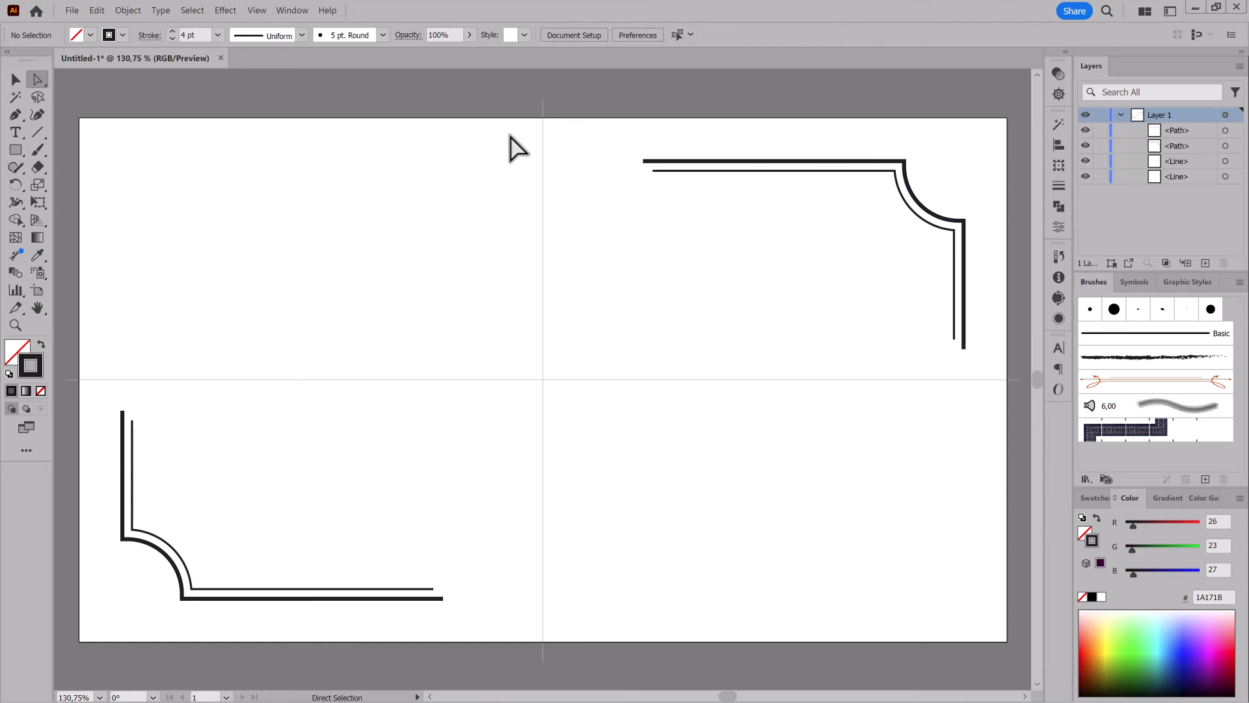
- Extend the left ends of both frame paths past the vertical centre line, to an overall width of about 184,5 mm
left_click_drag(605, 146, 697, 346)
key("shift+Left")
key("shift+Left")
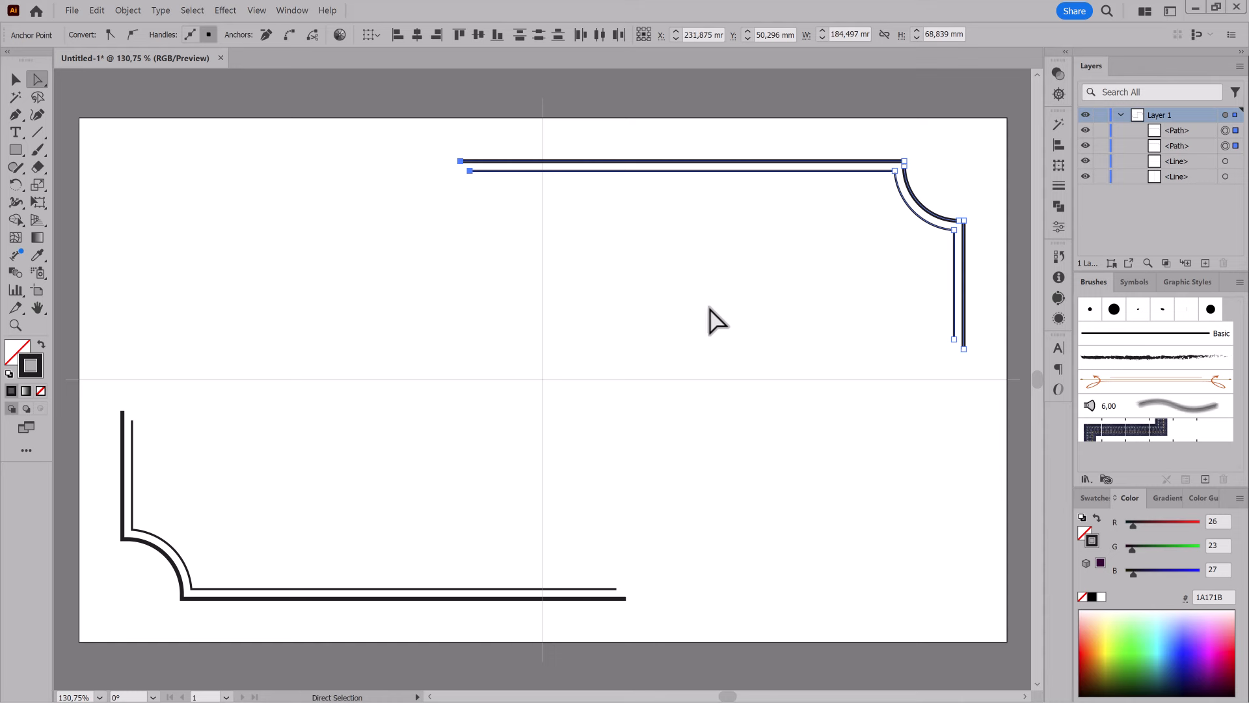
- Lock both centre lines and extend the lower ends of both paths downward to an overall height of about 90 mm
left_click_drag(904, 306, 982, 392)
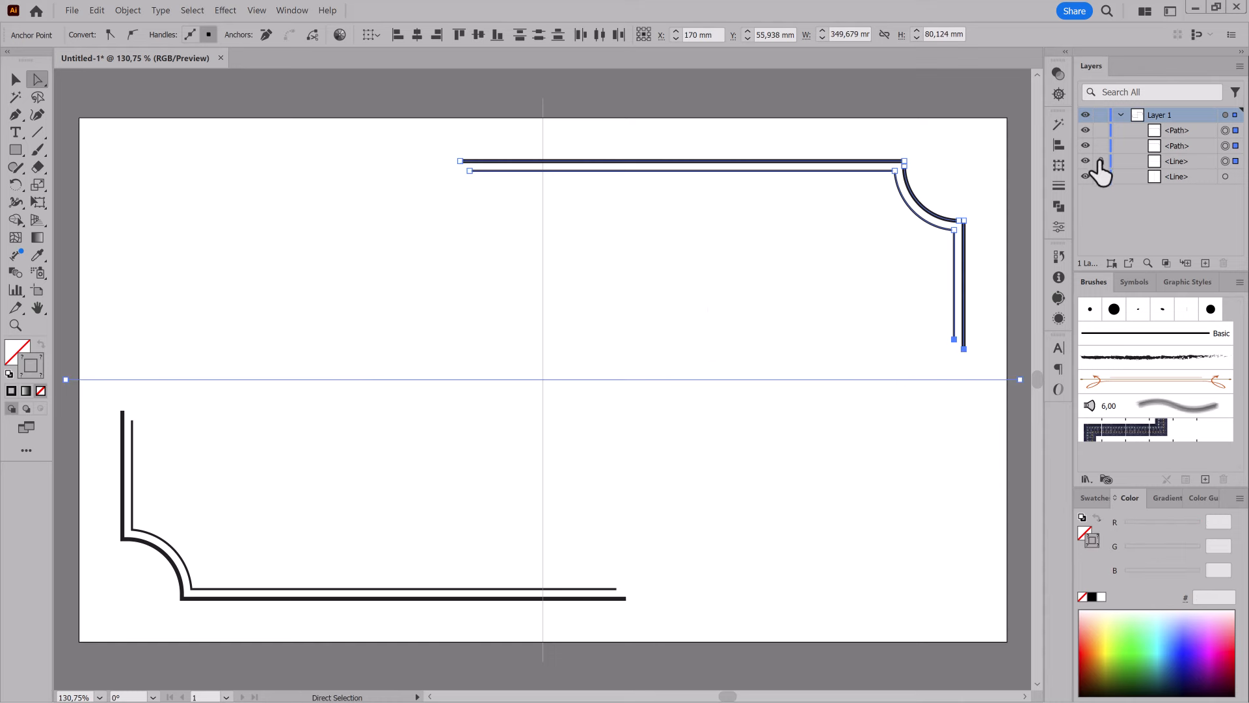
left_click_drag(1100, 161, 1100, 177)
left_click_drag(935, 331, 971, 363)
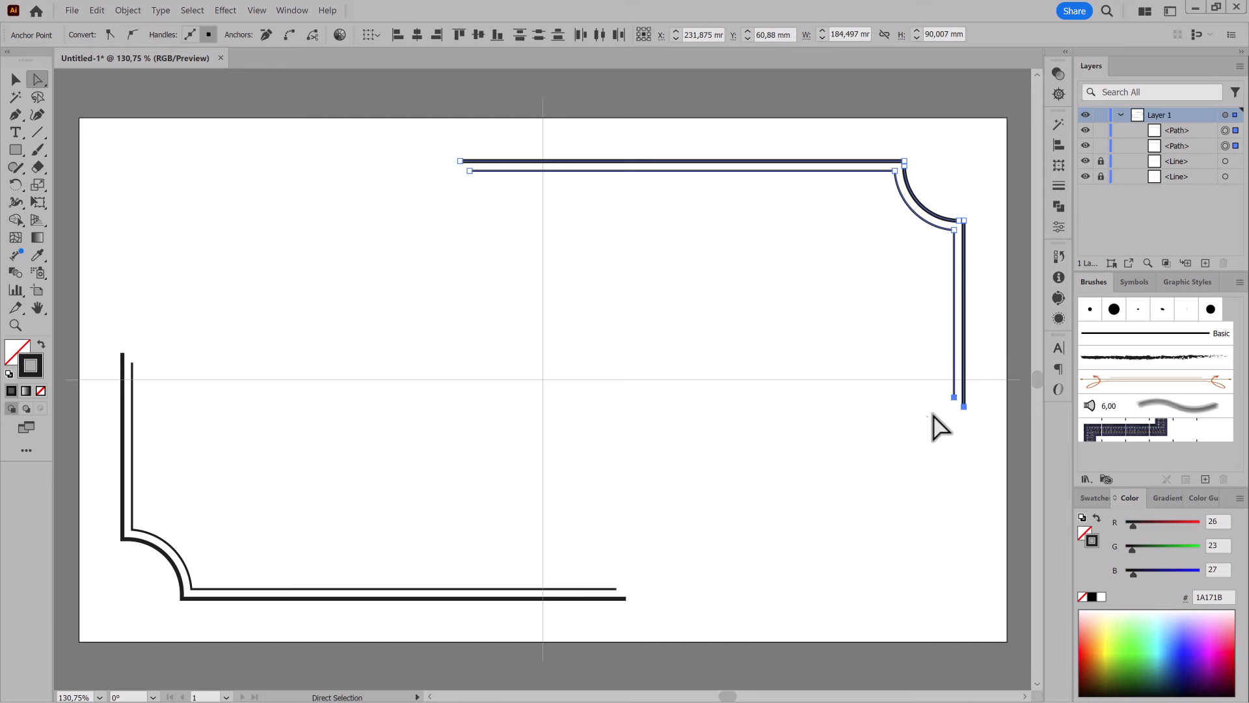
- Shorten the inner path, moving its lower end to about Y 91,8 mm and its left end to about X 157,3 mm
left_click_drag(939, 426, 957, 394)
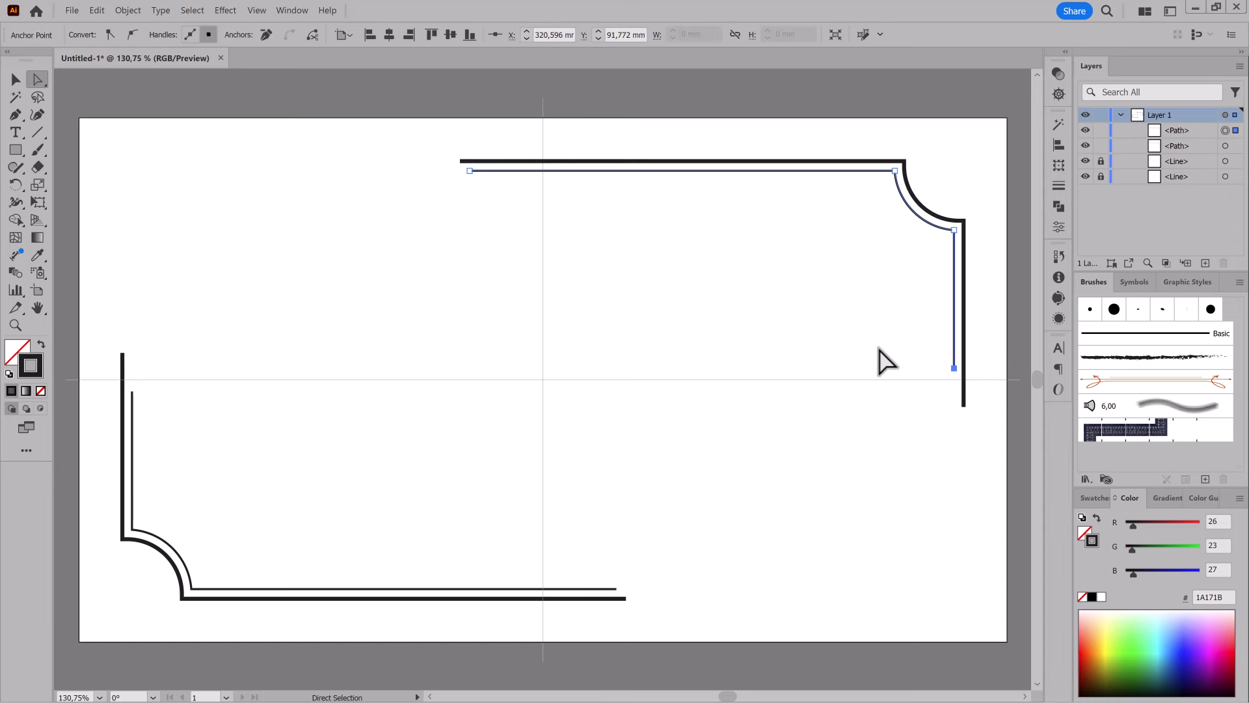
left_click_drag(471, 171, 481, 171)
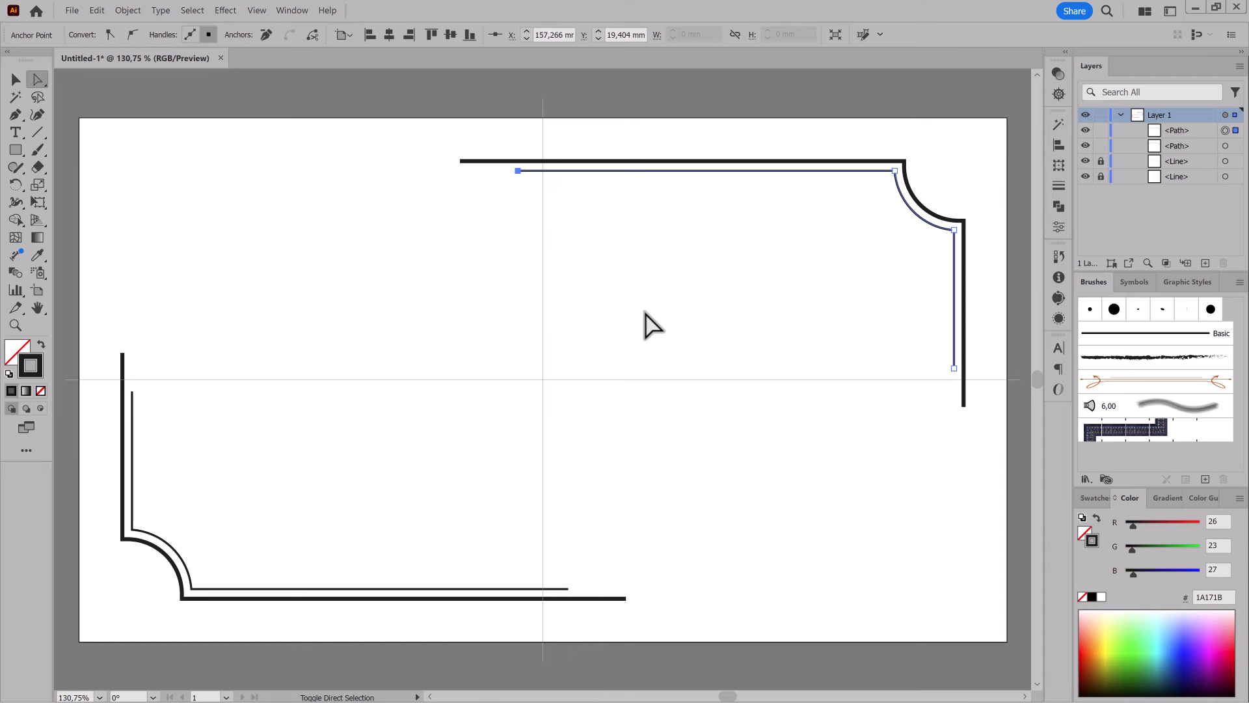
left_click(748, 328)
- Draw a circle about 15,4 mm in diameter inside the upper-right corner notch
left_click(15, 149)
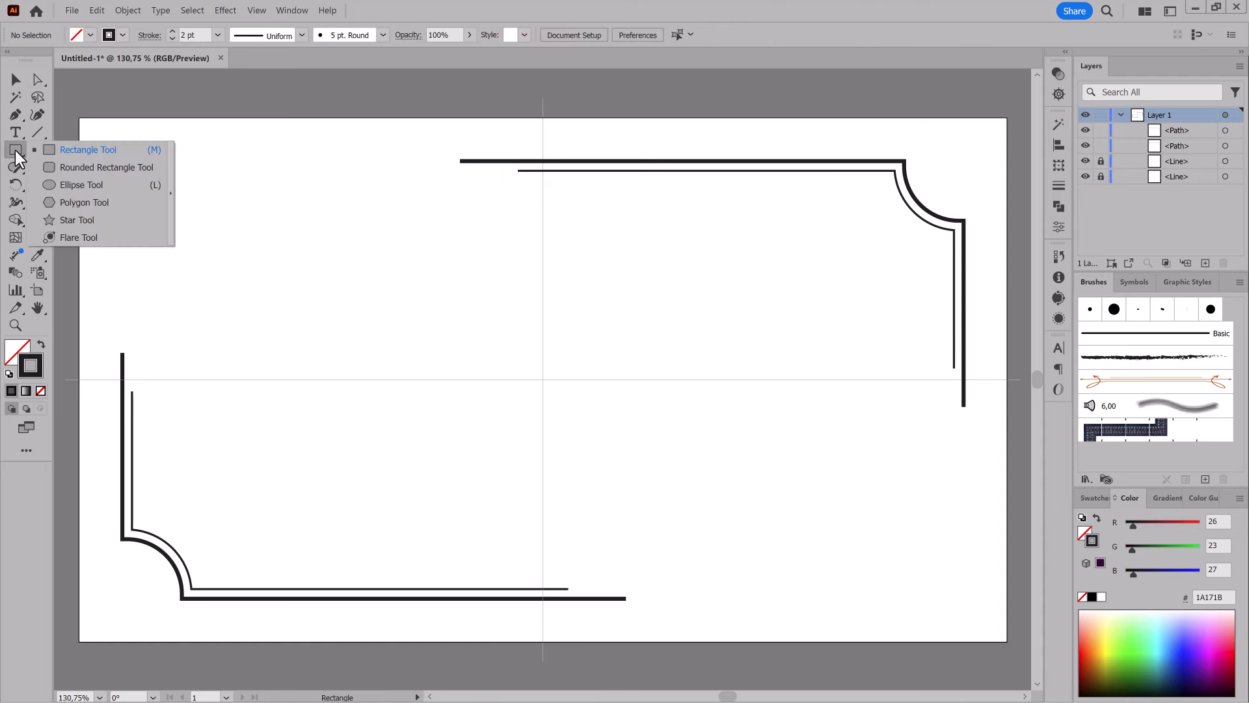
left_click(73, 185)
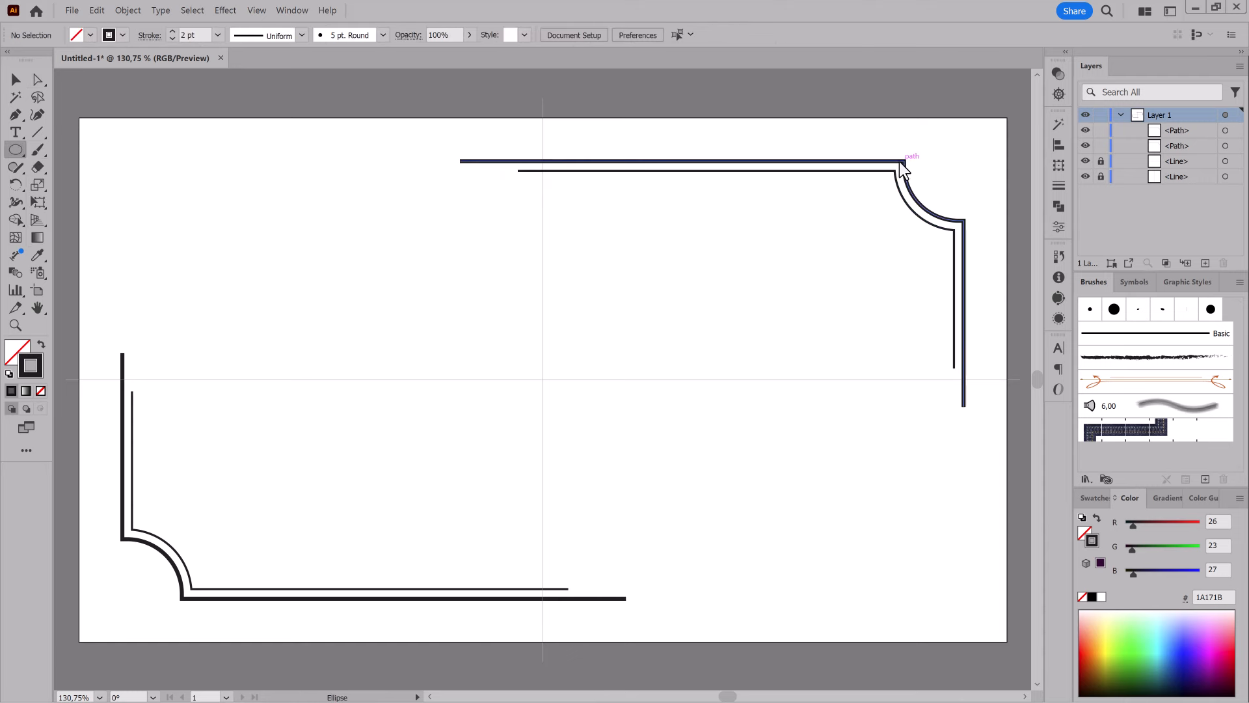
left_click_drag(900, 162, 926, 204)
- Add a solid concentric copy of the circle, about 11,3 mm in diameter, in front and select it together with the outer ring
left_click(1201, 131)
key("ctrl+c")
key("ctrl+f")
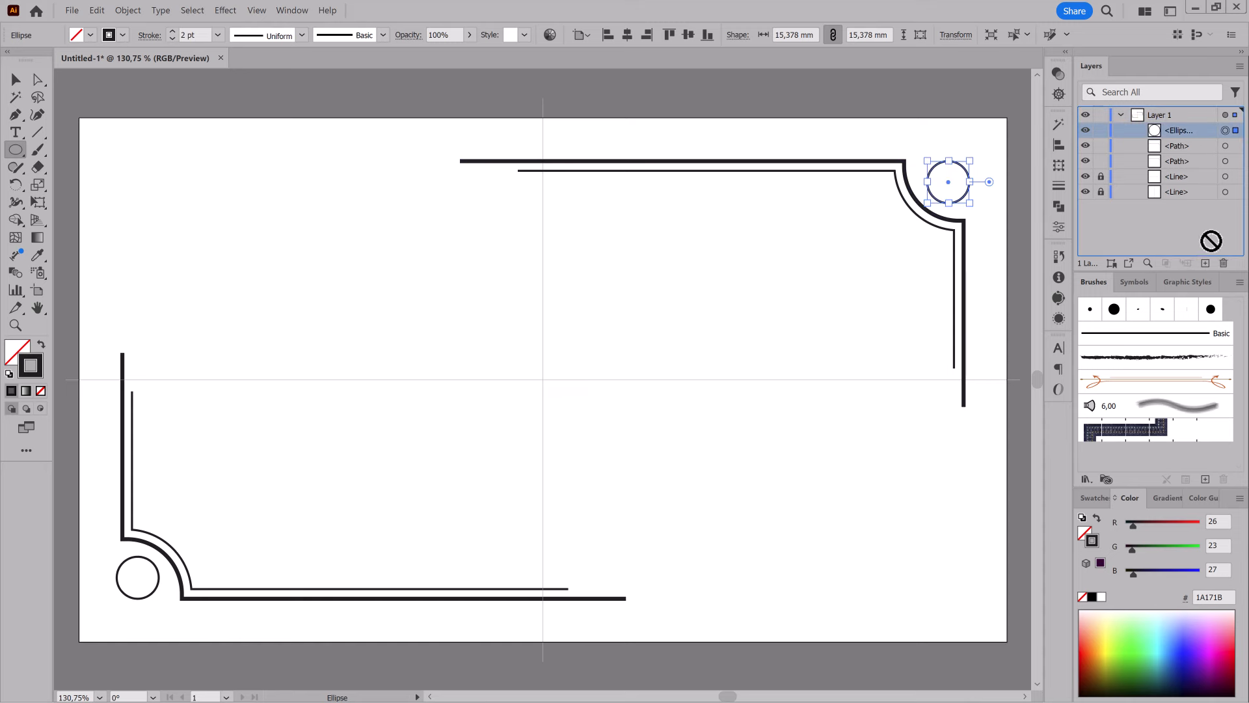
left_click_drag(974, 160, 967, 166)
left_click(1097, 519)
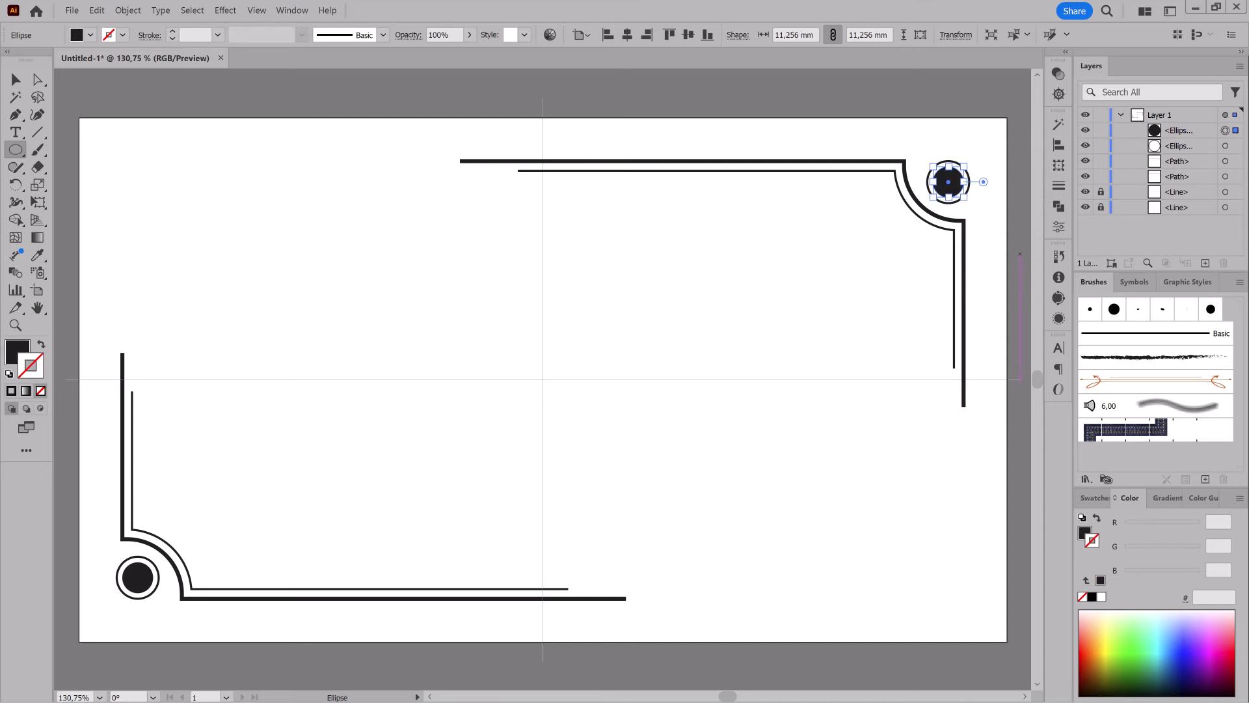
left_click(1224, 146, "shift")
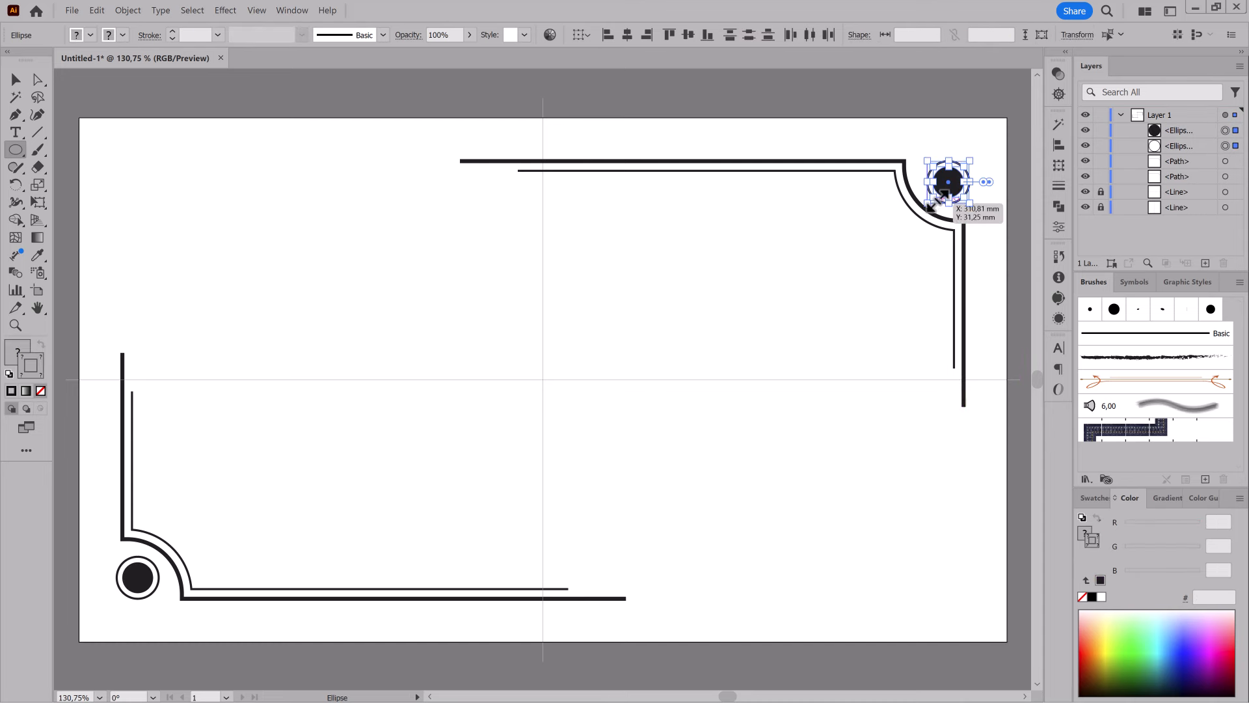
left_click_drag(937, 197, 941, 198)
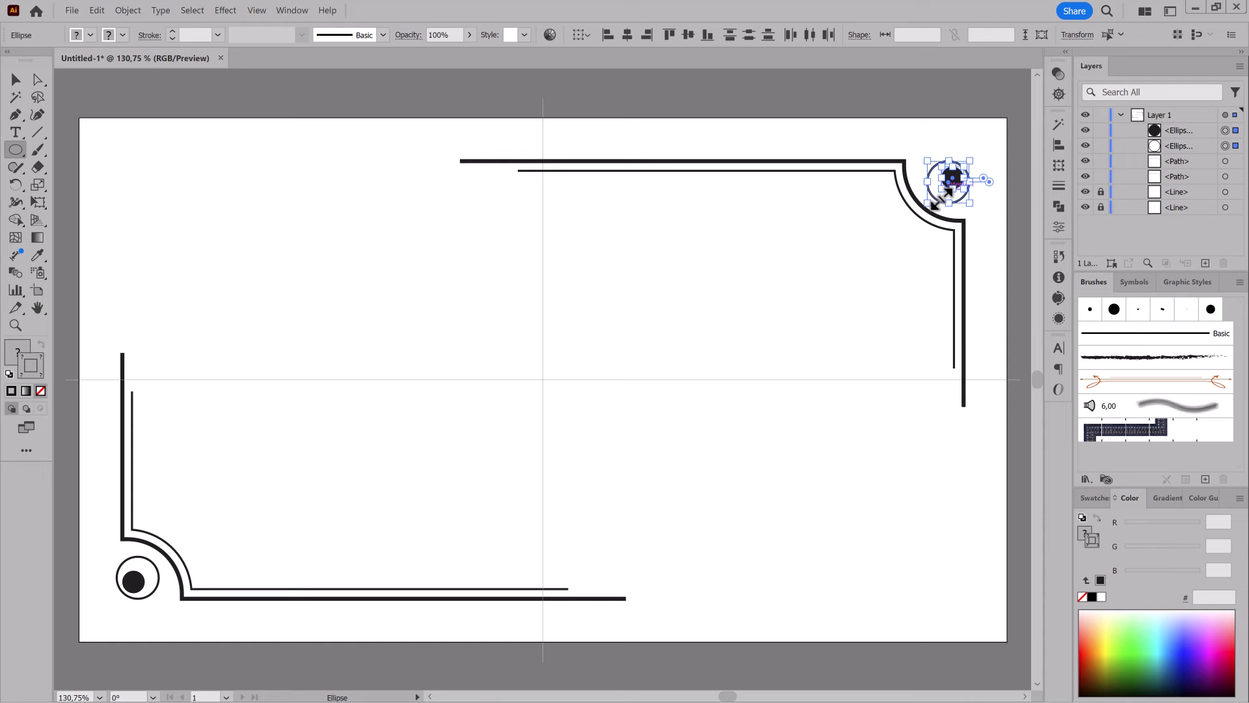
left_click(96, 10)
left_click(117, 22)
- Scale both circles down together with Free Transform, keeping their upper-right corner in place, and deselect them
key("e")
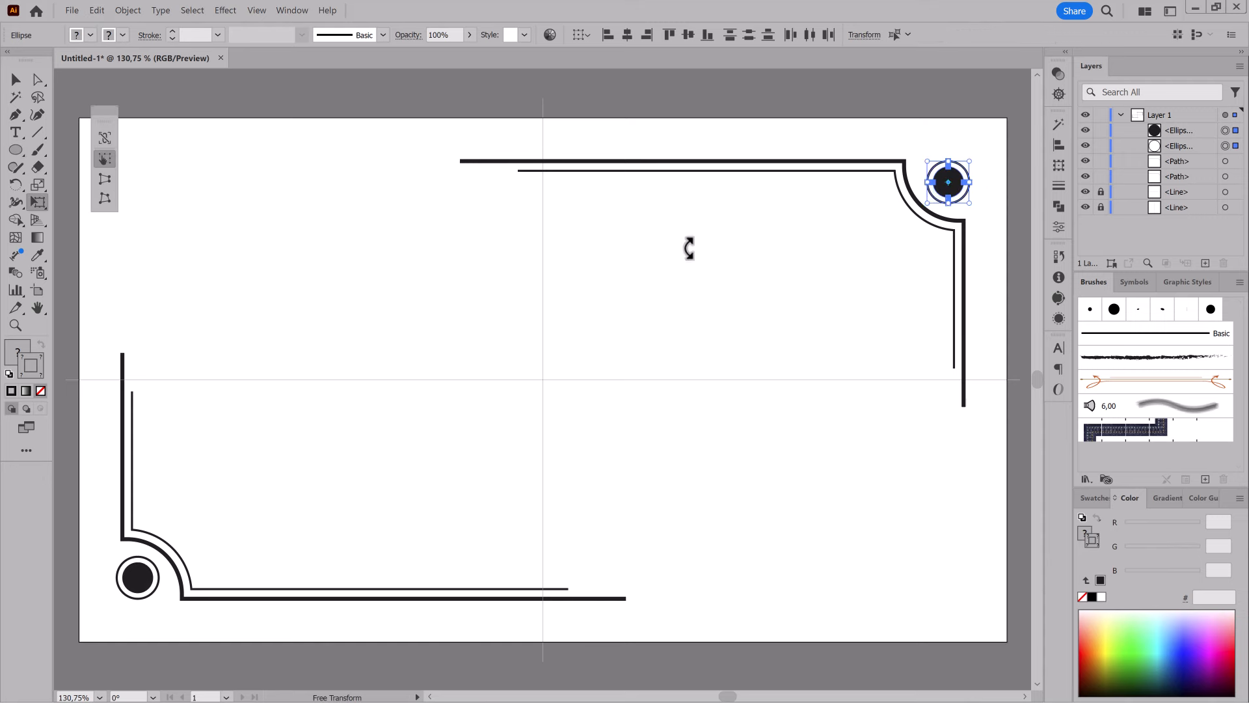
left_click_drag(927, 203, 938, 197)
left_click(974, 108, "ctrl")
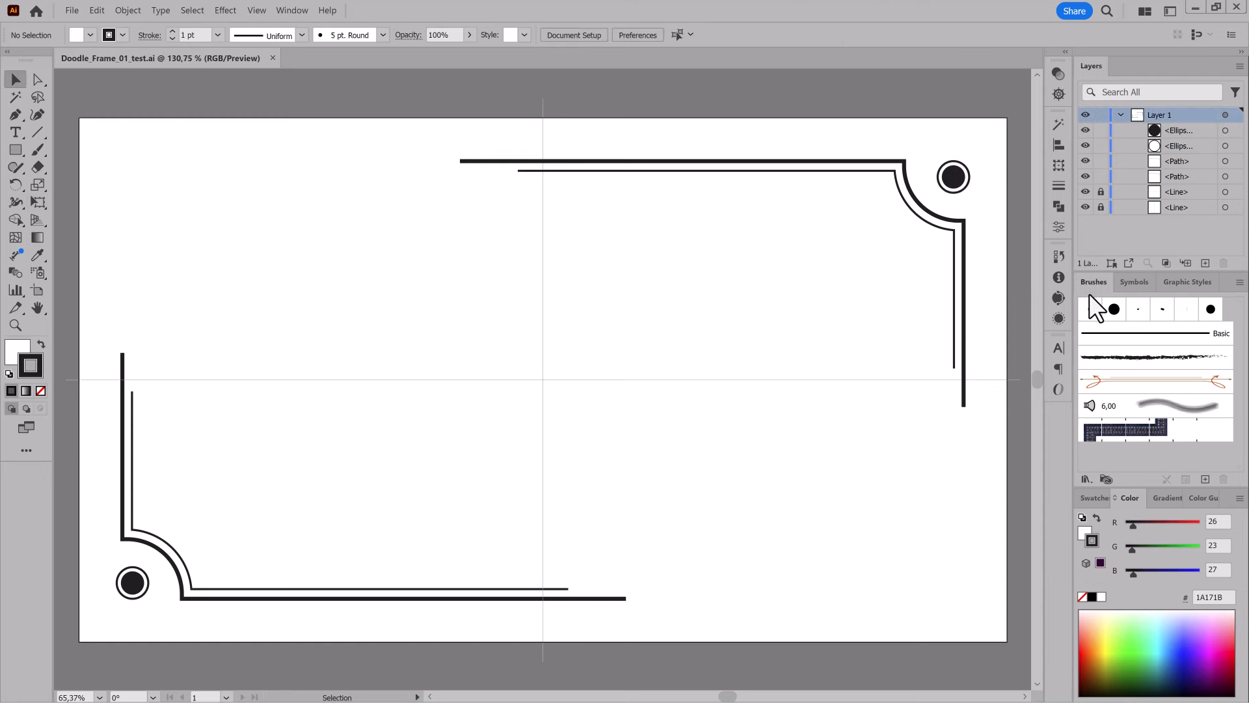
- Load the user-defined Dagubi_Flower_Doodles brush library and show it in a taller window beside the frame
left_click(1084, 479)
mouse_move(1092, 588)
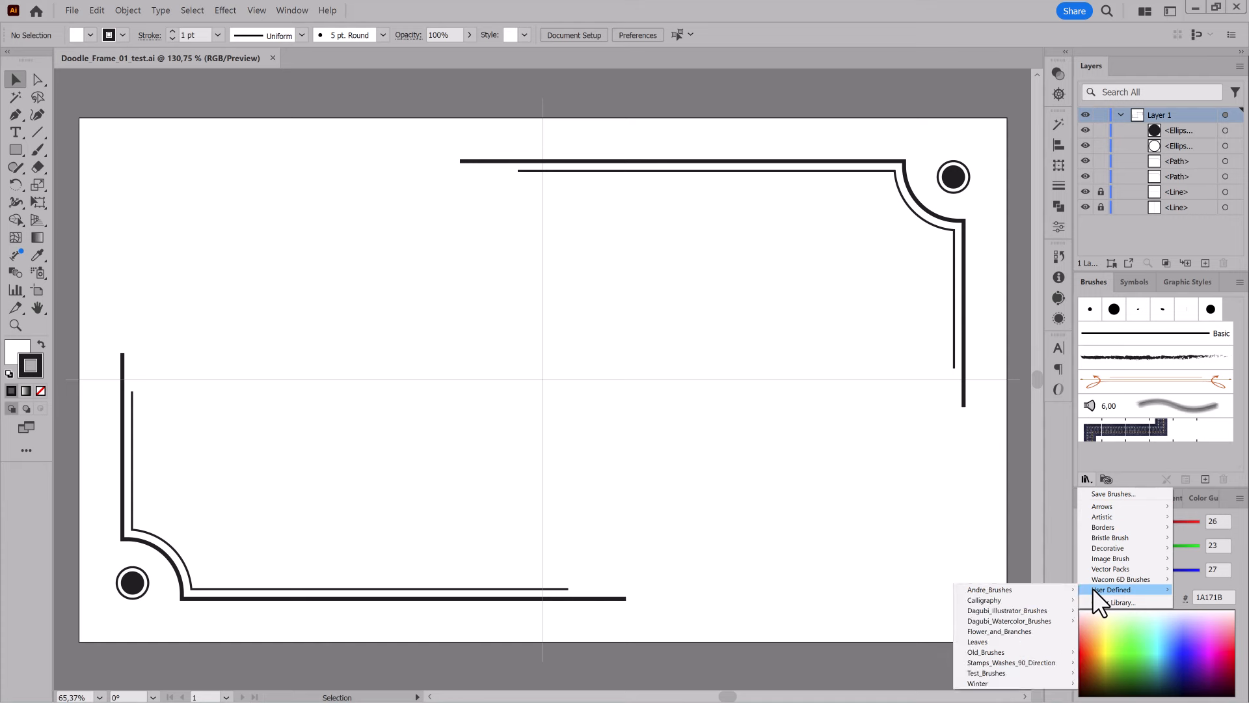
mouse_move(1052, 607)
mouse_move(1139, 370)
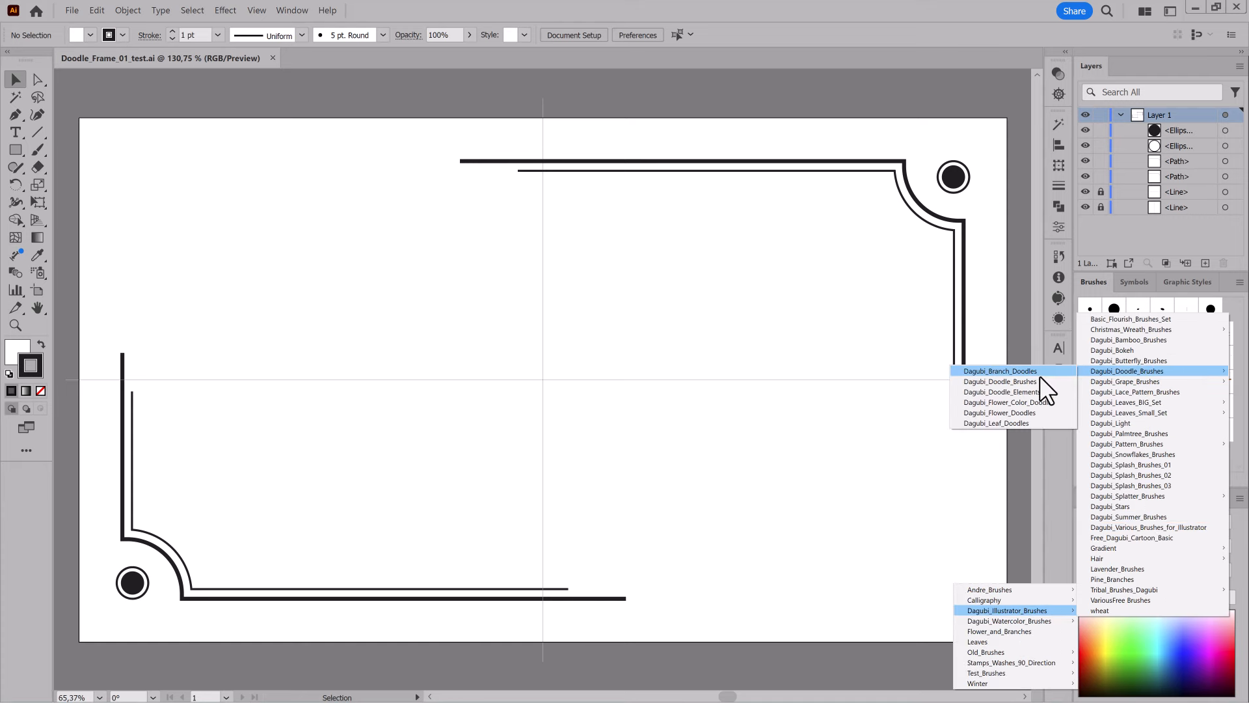
left_click(1013, 402)
left_click_drag(707, 340, 953, 249)
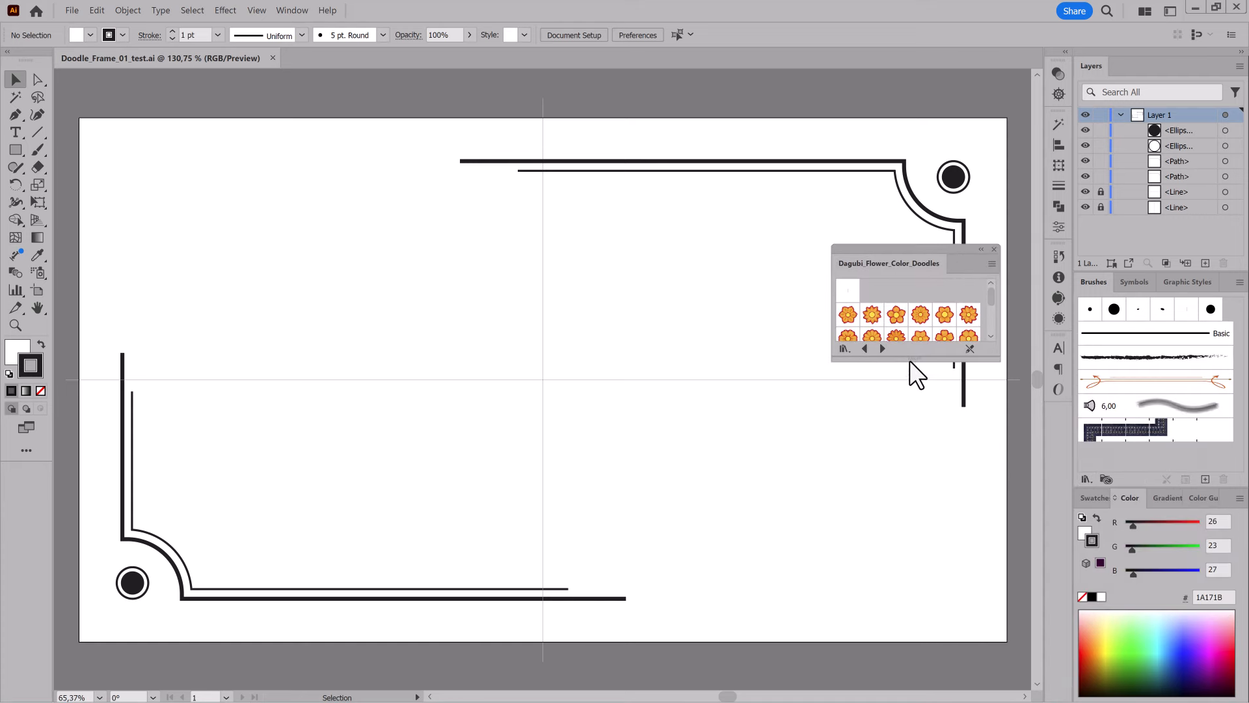
left_click_drag(910, 361, 901, 588)
left_click(883, 575)
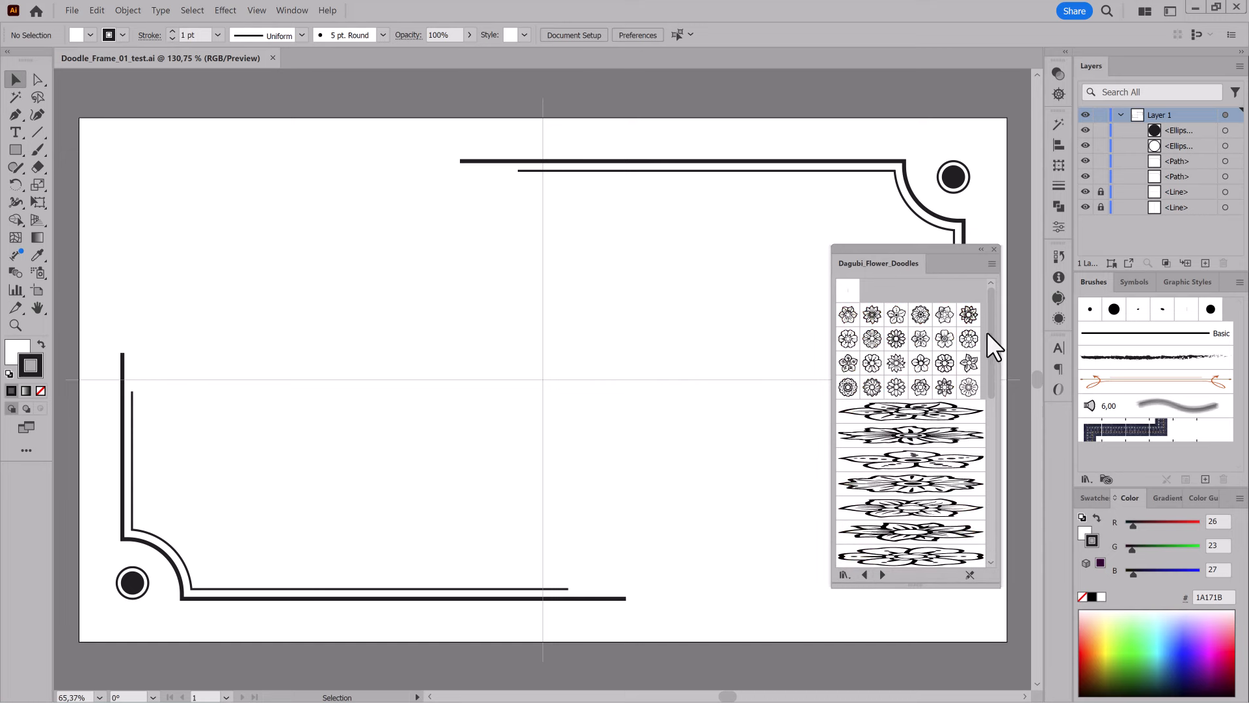
- Choose the Art_Flower_Doodle_11 brush and paint a diagonal stroke about 19,4 × 22,5 mm in the artboard's empty upper-left area
left_click_drag(990, 332, 992, 411)
left_click(880, 452)
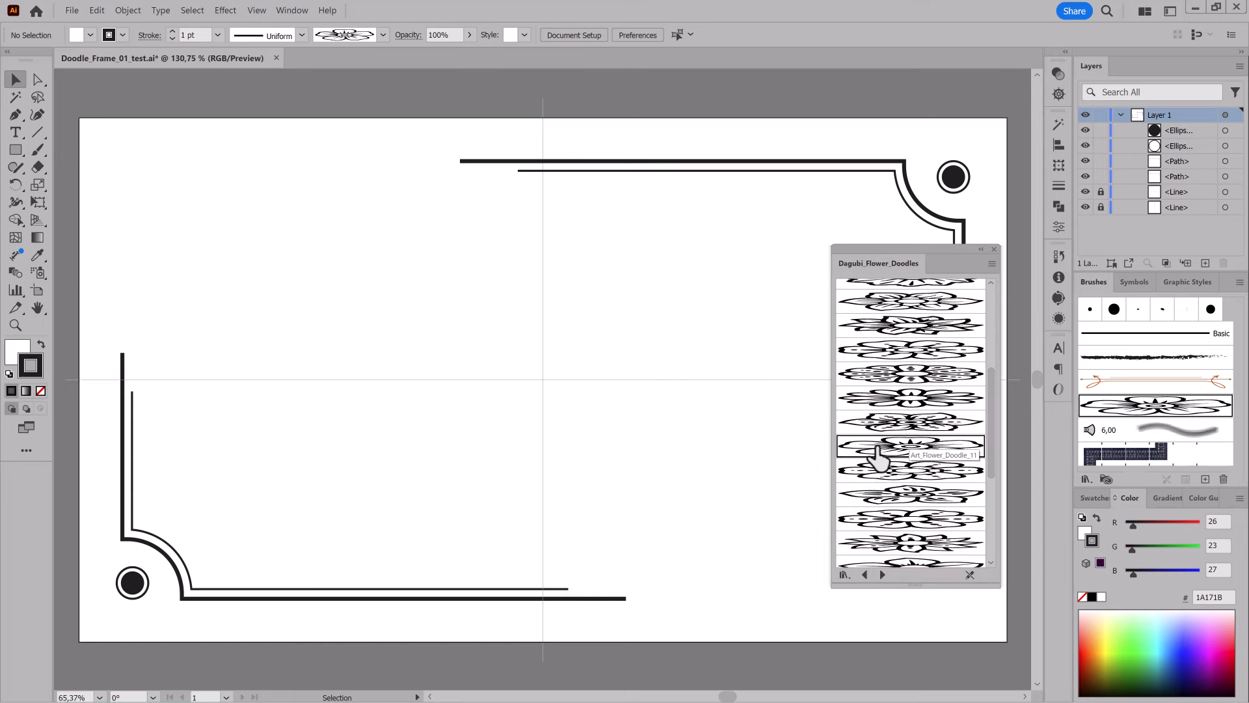
double_click(42, 150)
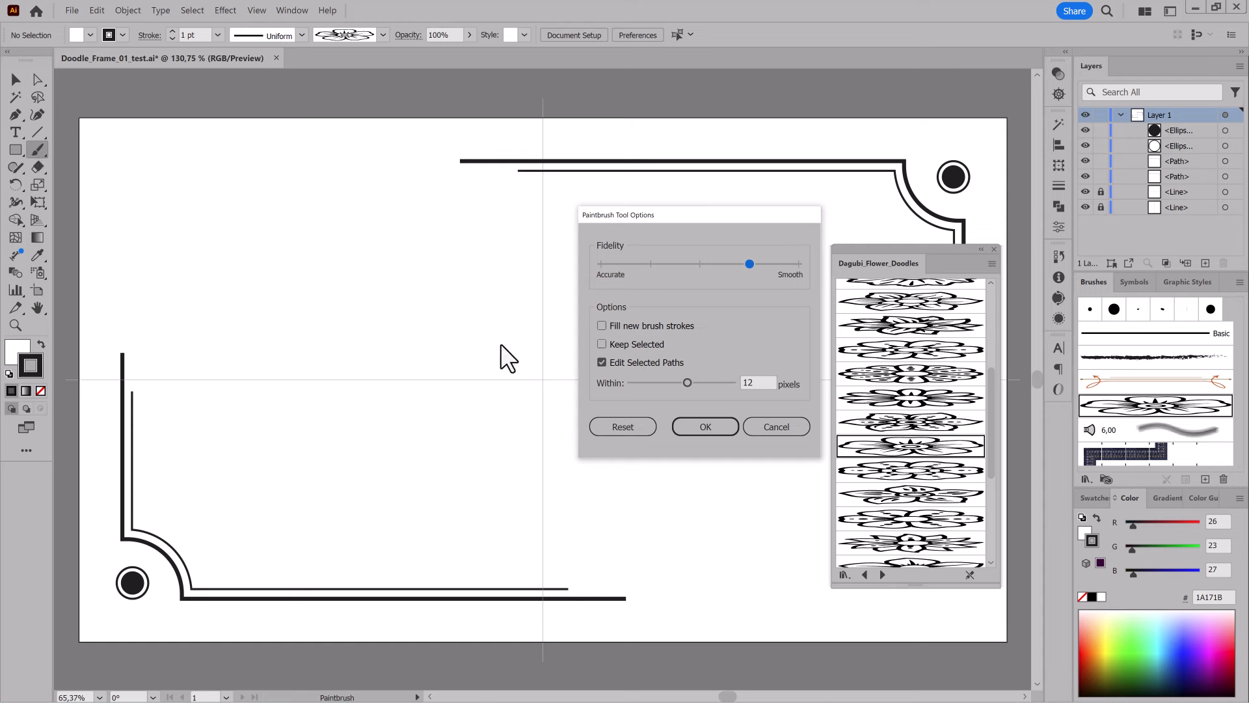
left_click(705, 427)
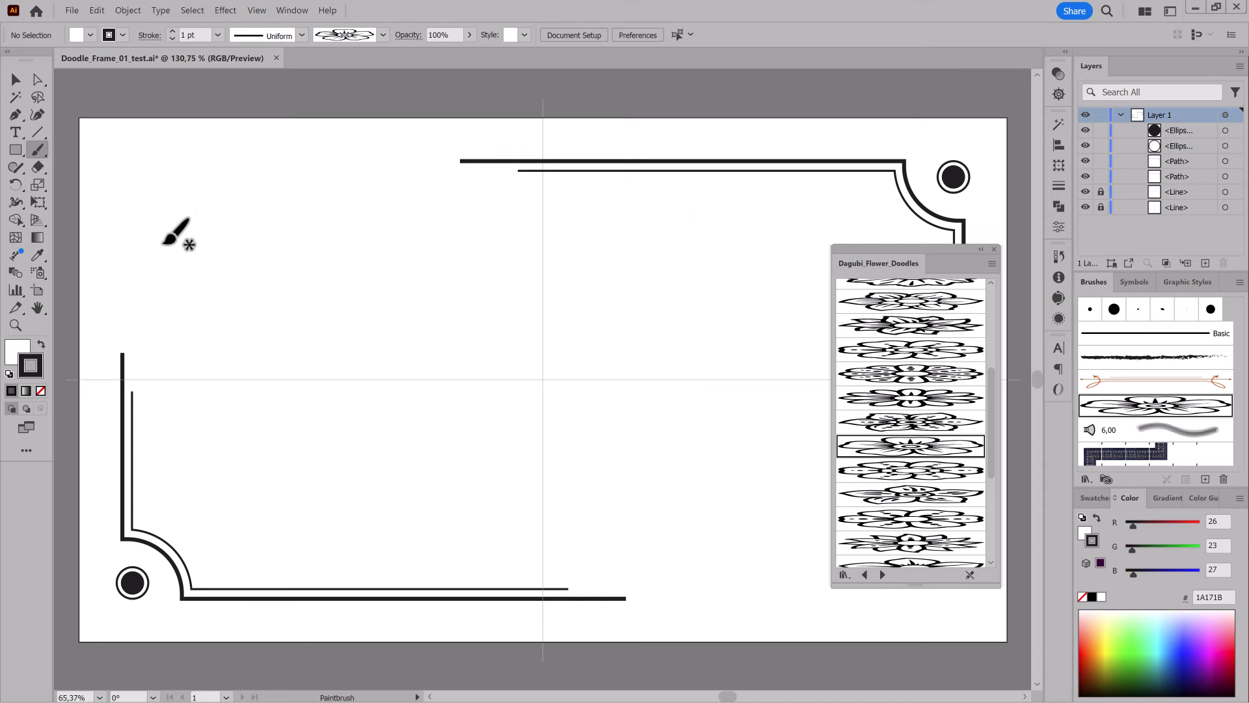
left_click_drag(163, 244, 214, 186)
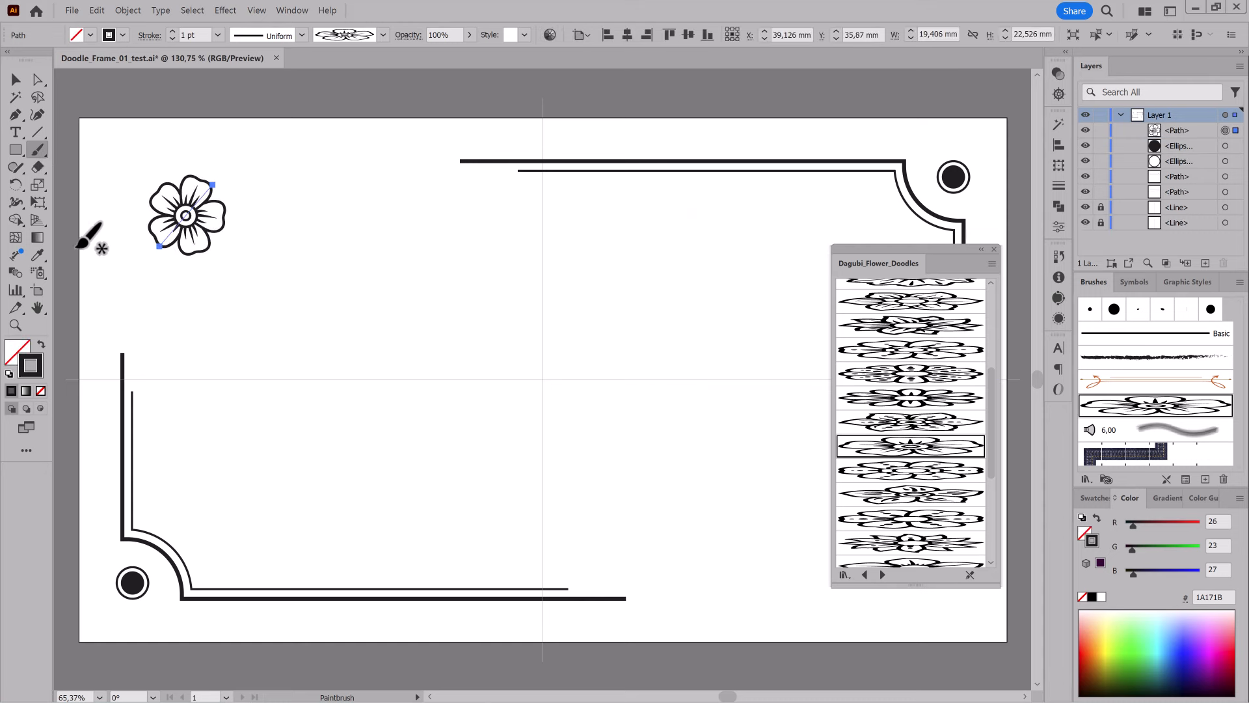
- Enlarge the painted flower slightly with Free Transform by its lower-right corner and deselect it
left_click(38, 202)
mouse_move(213, 247)
left_mouse_down()
mouse_move(232, 267)
mouse_move(222, 250)
left_mouse_up()
left_click(430, 320)
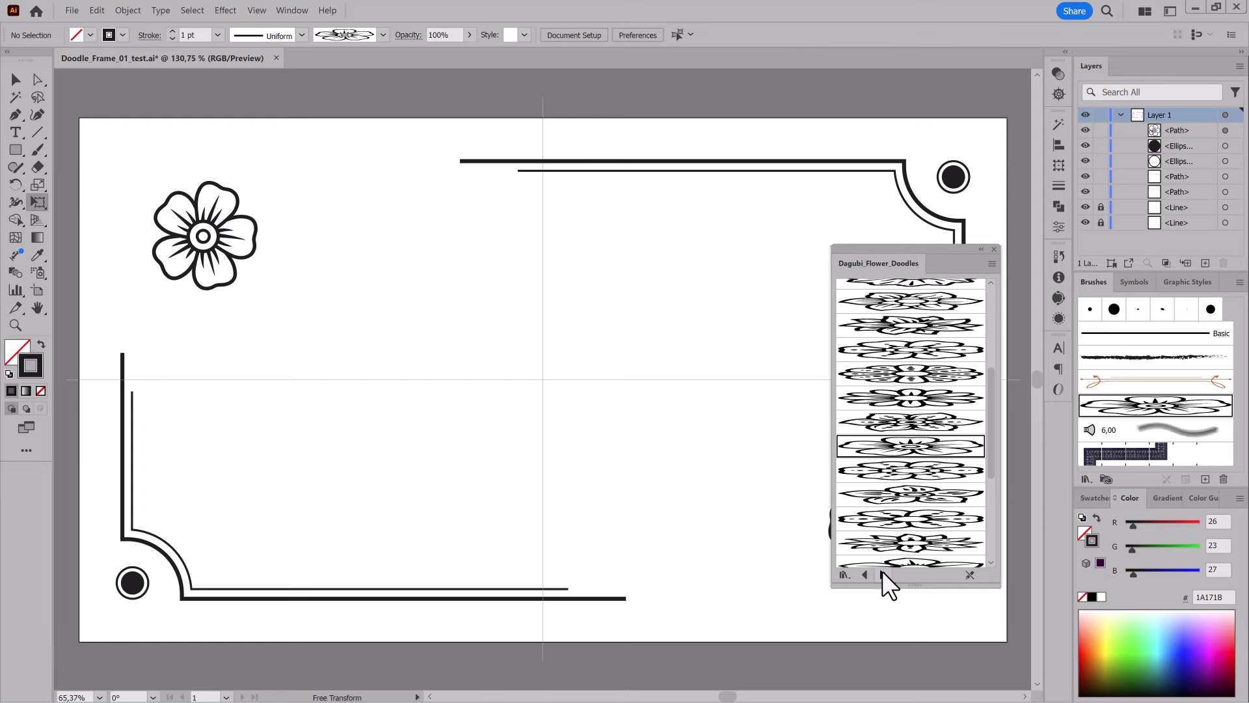
- Switch from the flower library to the Dagubi_Doodle_Brushes library and choose the jagged leaf brush with irregular veins for the Paintbrush
left_click(882, 574)
left_click(858, 573)
left_click(858, 574)
left_click(858, 574)
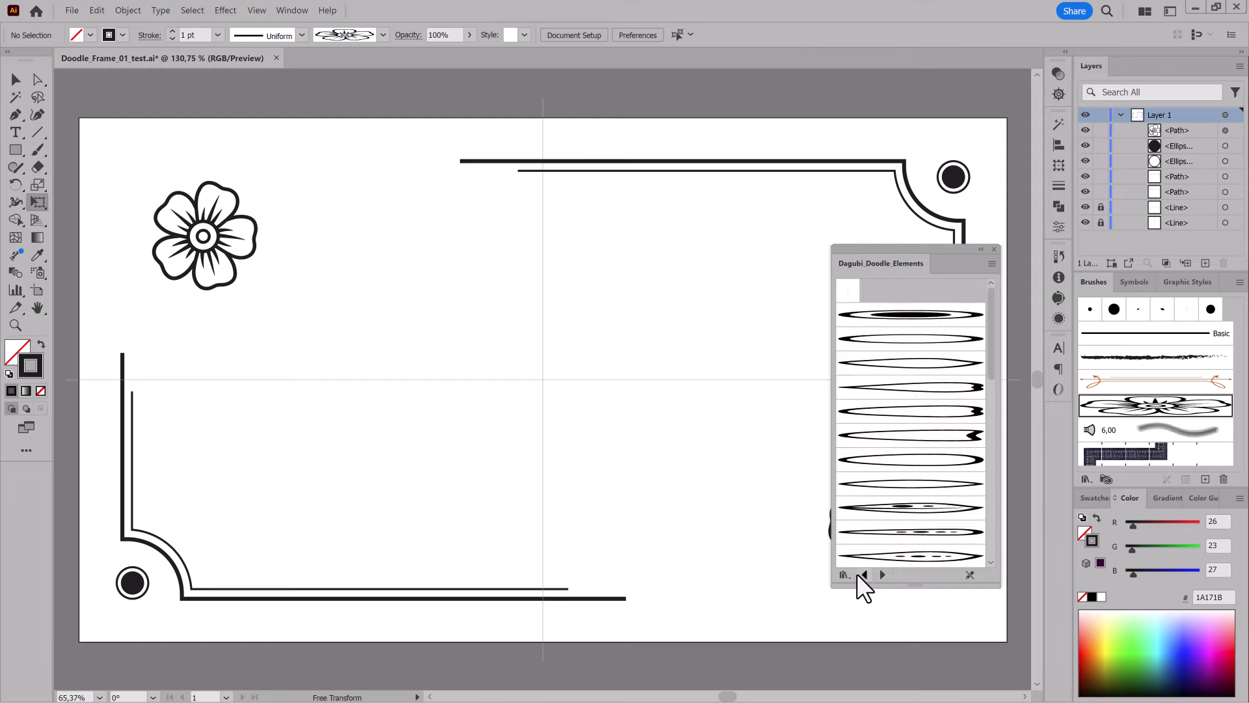
left_click(858, 574)
left_click(857, 574)
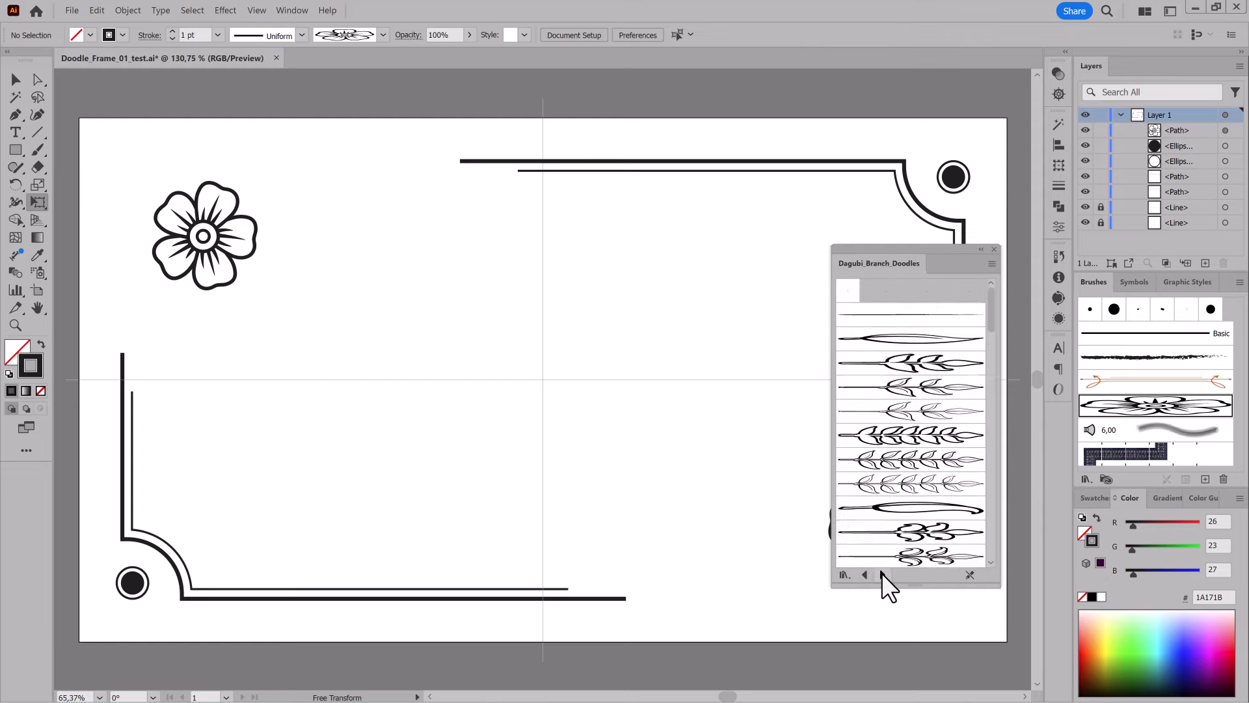
left_click(882, 574)
left_click(882, 573)
left_click(881, 574)
left_click(882, 574)
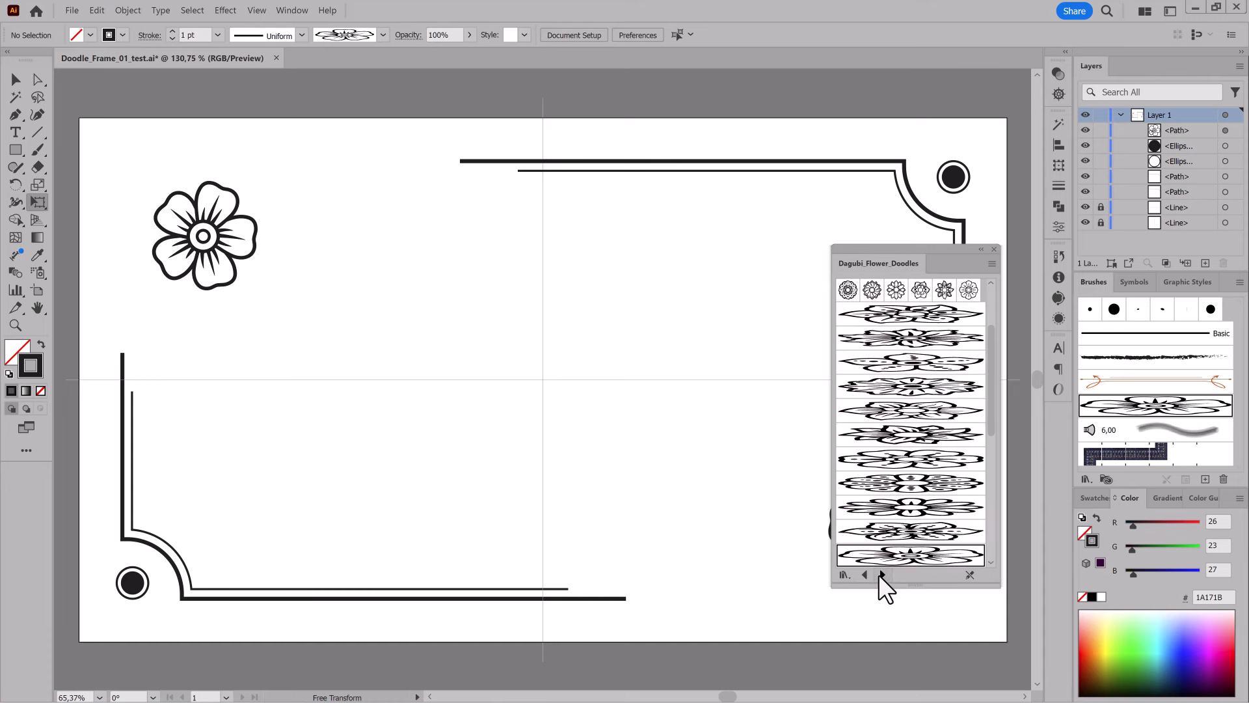
left_click(881, 574)
left_click(881, 574)
left_click(864, 573)
left_click(864, 574)
left_click(864, 573)
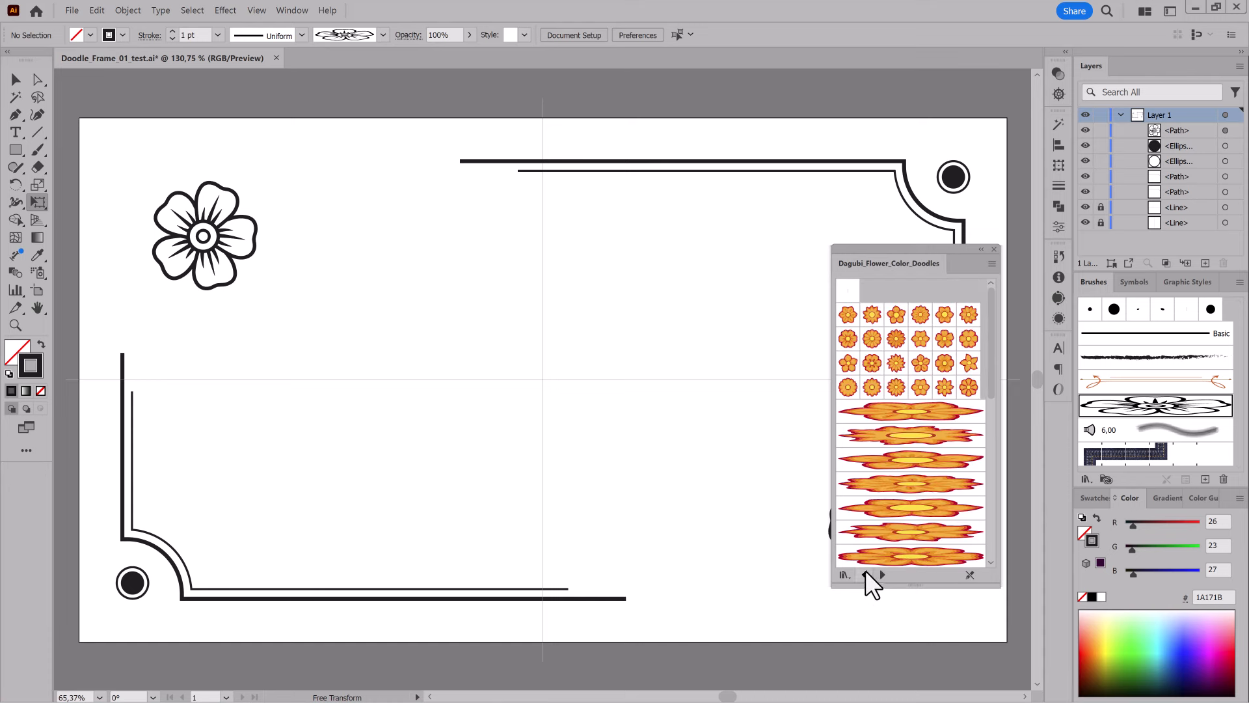
left_click(864, 574)
left_click(864, 574)
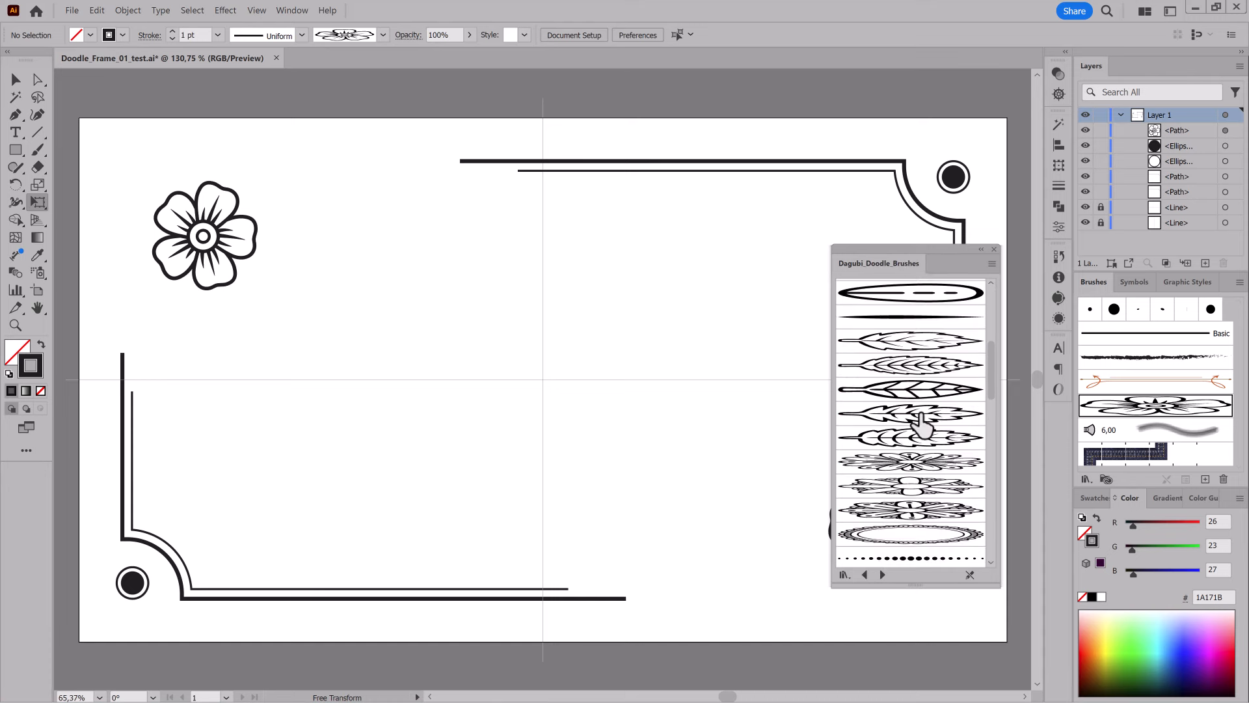
left_click(909, 341)
key("b")
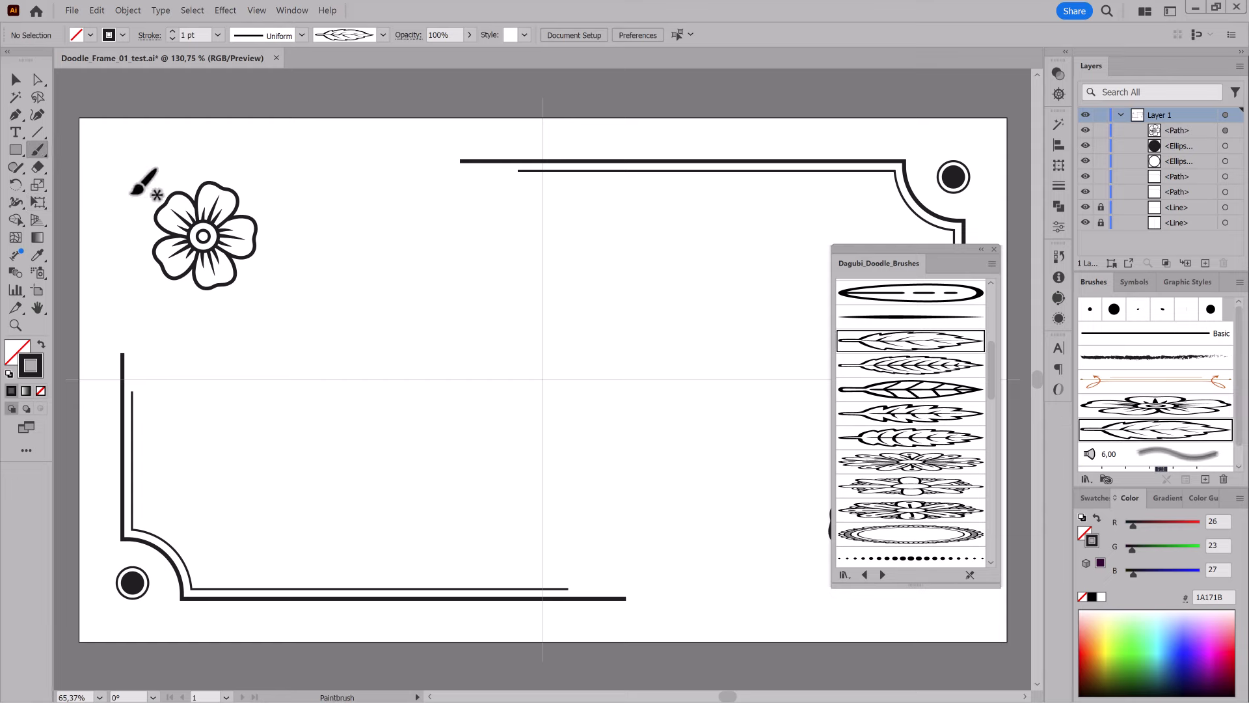
mouse_move(247, 208)
left_mouse_down()
mouse_move(346, 188)
mouse_move(316, 202)
left_mouse_up()
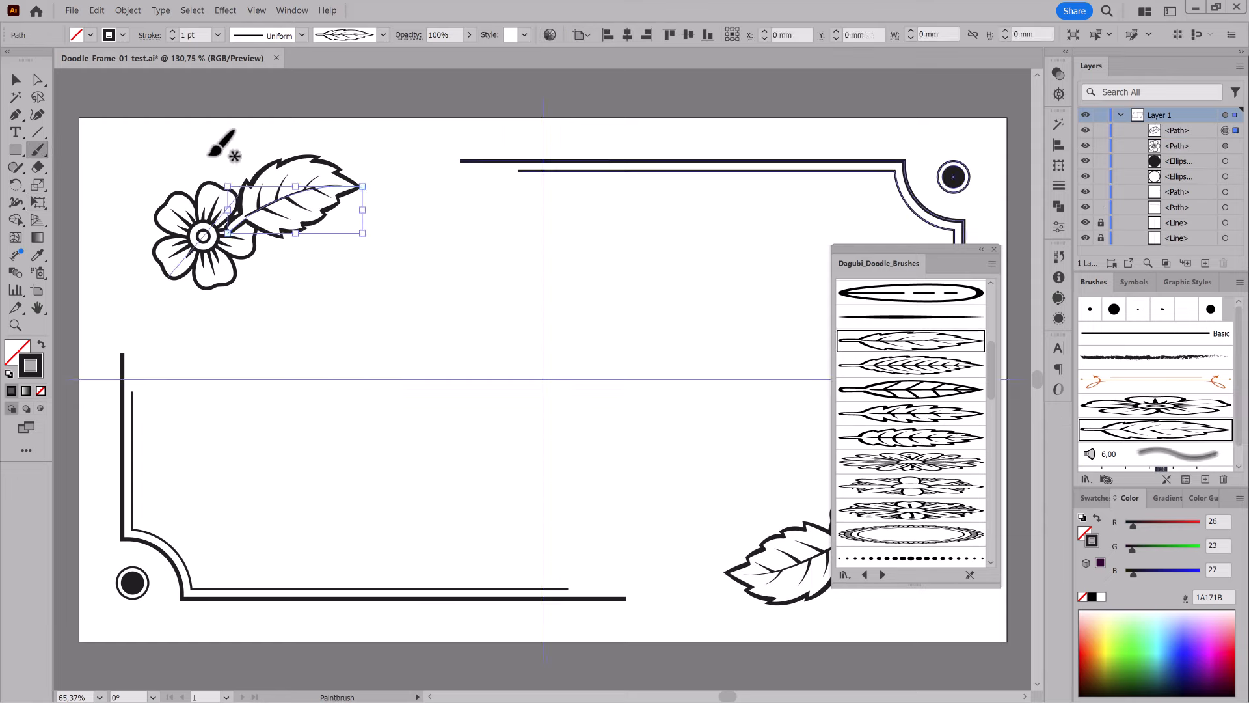
left_click(91, 11)
left_click(104, 45)
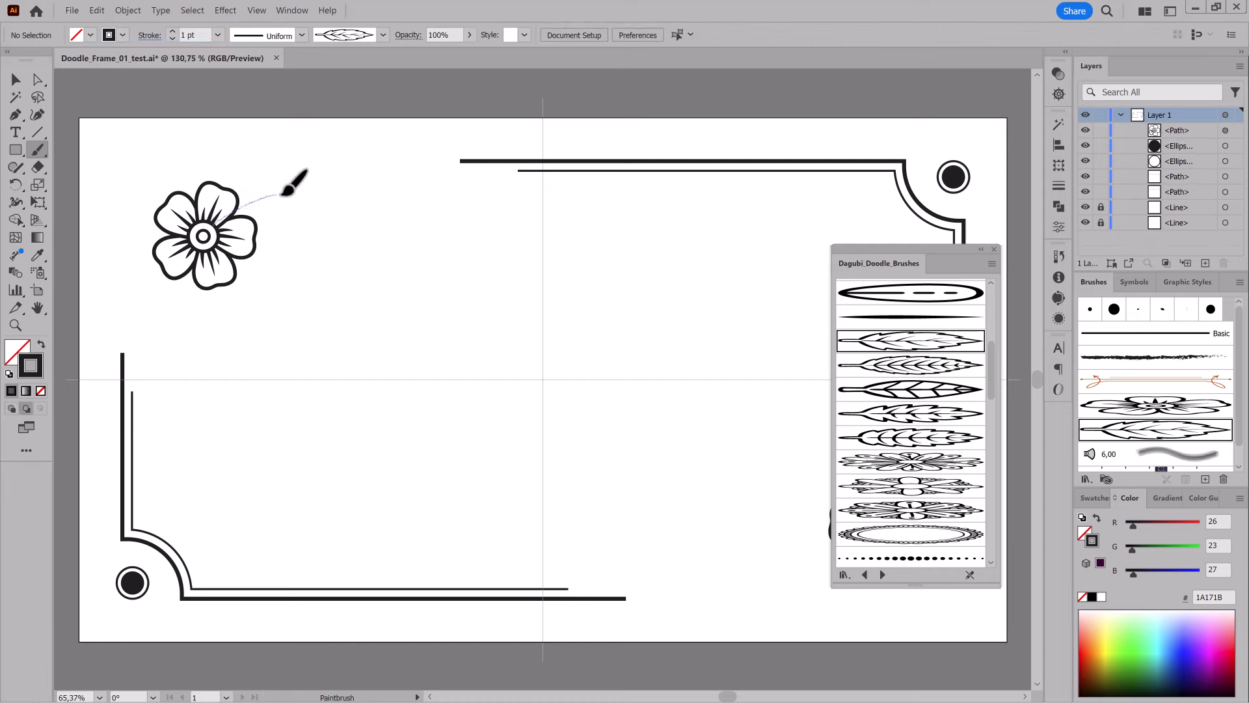
- In Draw Behind mode, paint two leaves behind the flower: about 48,3 × 13,6 mm toward the upper right and 6,3 × 40,6 mm downward
mouse_move(344, 191)
left_mouse_down()
mouse_move(313, 208)
mouse_move(336, 195)
mouse_move(323, 195)
left_mouse_up()
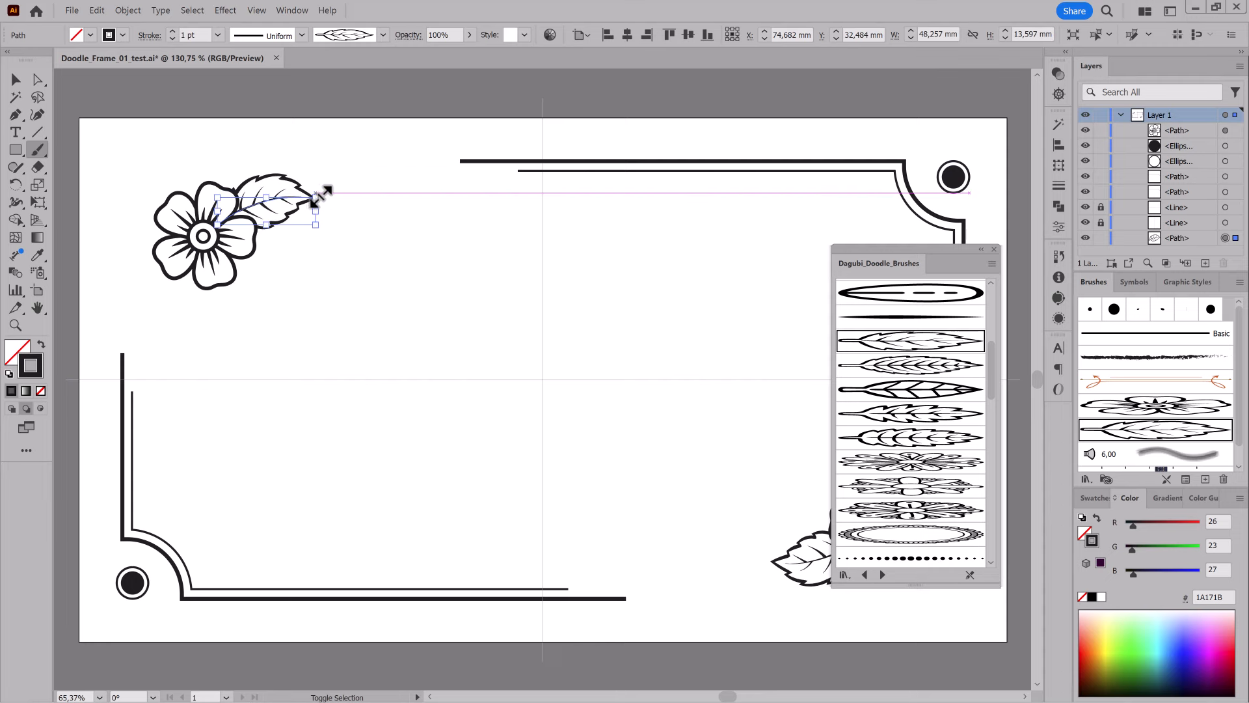
left_click(387, 205)
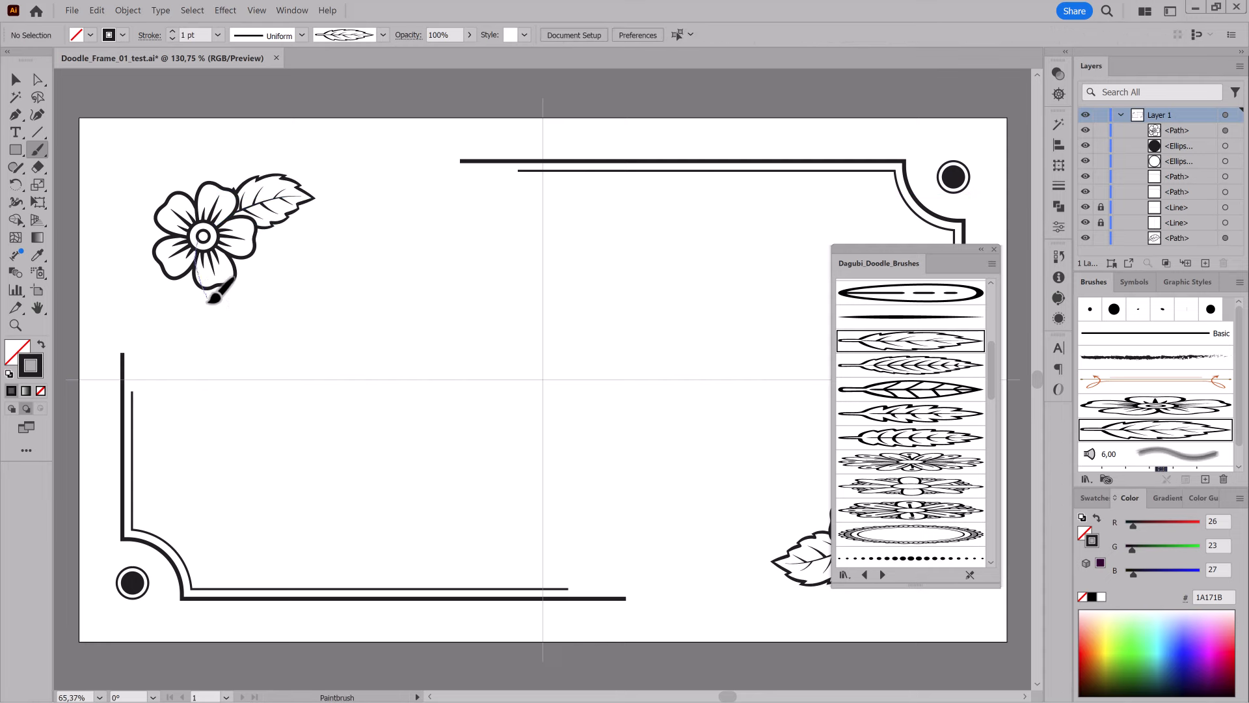
mouse_move(215, 354)
left_mouse_down()
mouse_move(261, 334)
mouse_move(179, 357)
mouse_move(187, 344)
left_mouse_up()
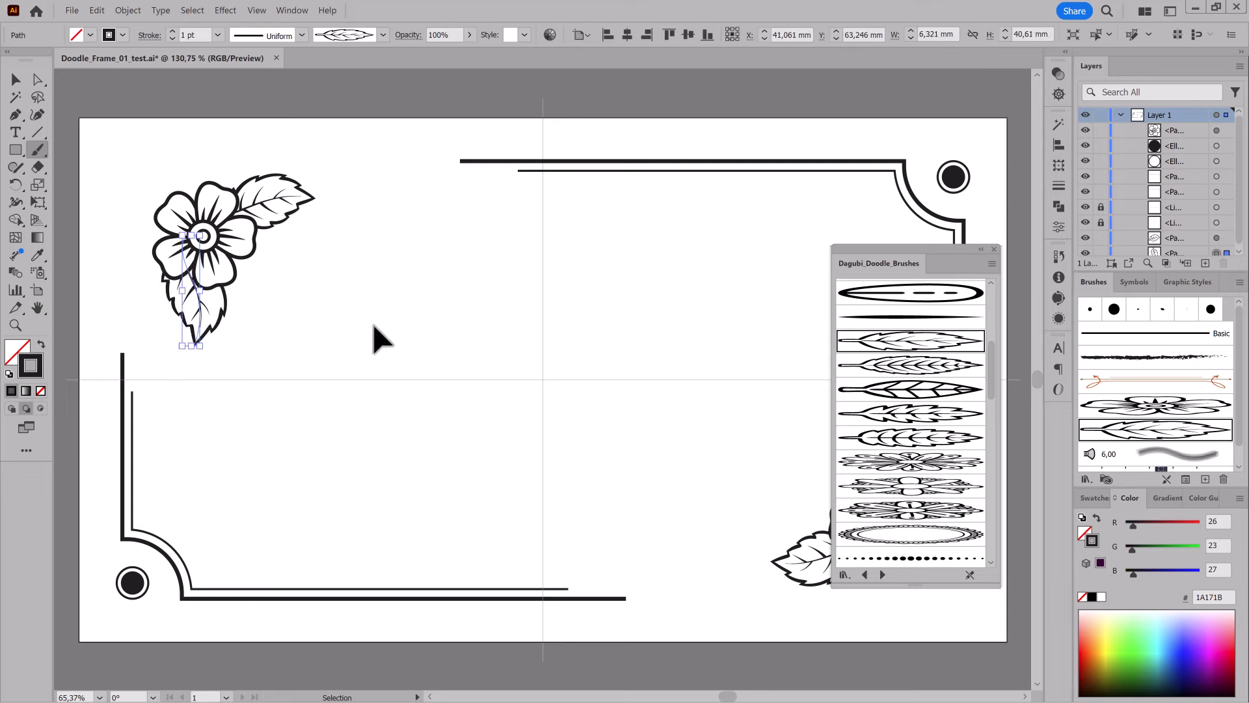
left_click(374, 337)
- Choose the more deeply notched leaf brush, paint a leaf about 6,2 × 24,3 mm above the flower's upper-left petal, and adjust its position
left_click(879, 414)
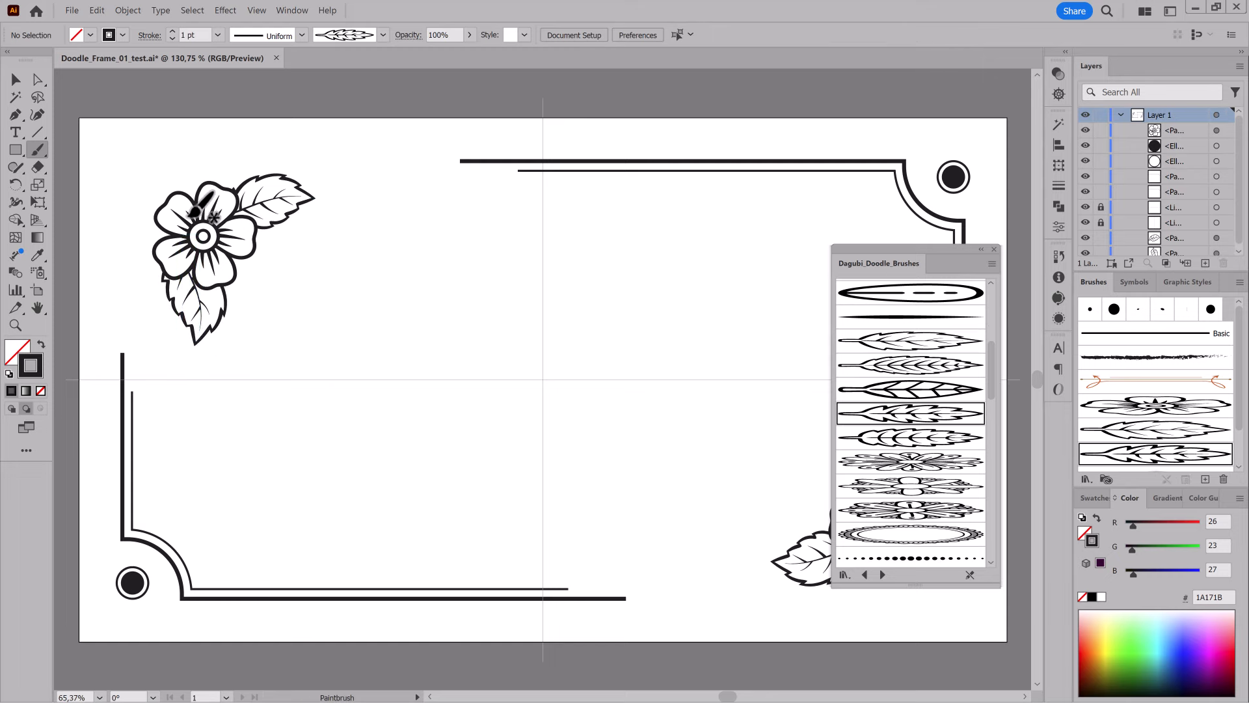
mouse_move(191, 190)
left_mouse_down()
mouse_move(176, 160)
mouse_move(190, 167)
left_mouse_up()
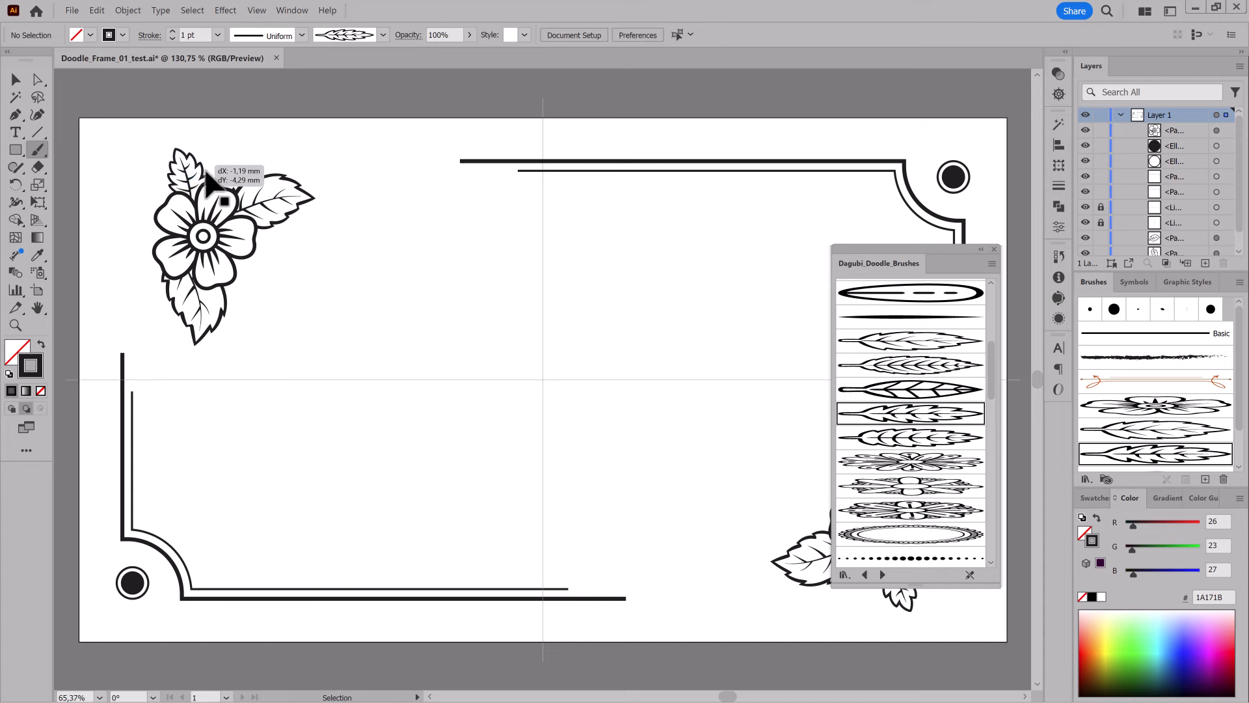
key("Right")
key("Right")
key("b")
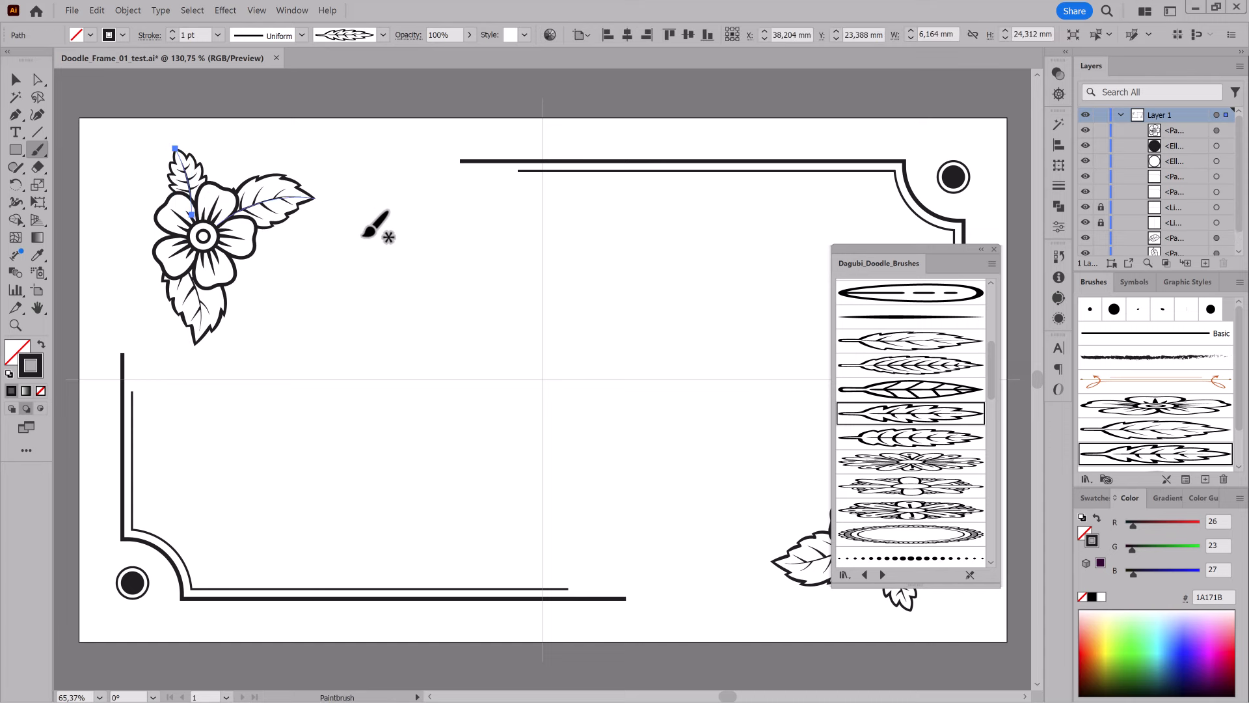
left_click(358, 249, "ctrl")
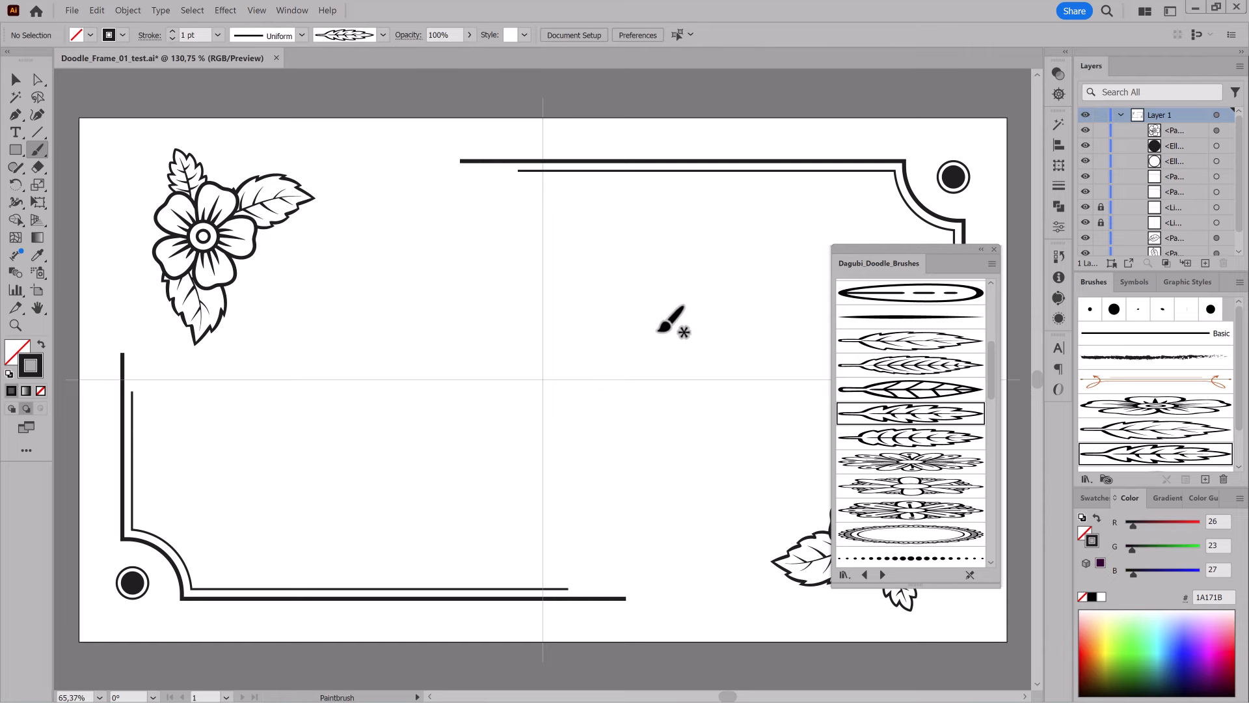
- Load the user-defined Dagubi_Various_Brushes_for_Illustrator brush library
left_click(1084, 477)
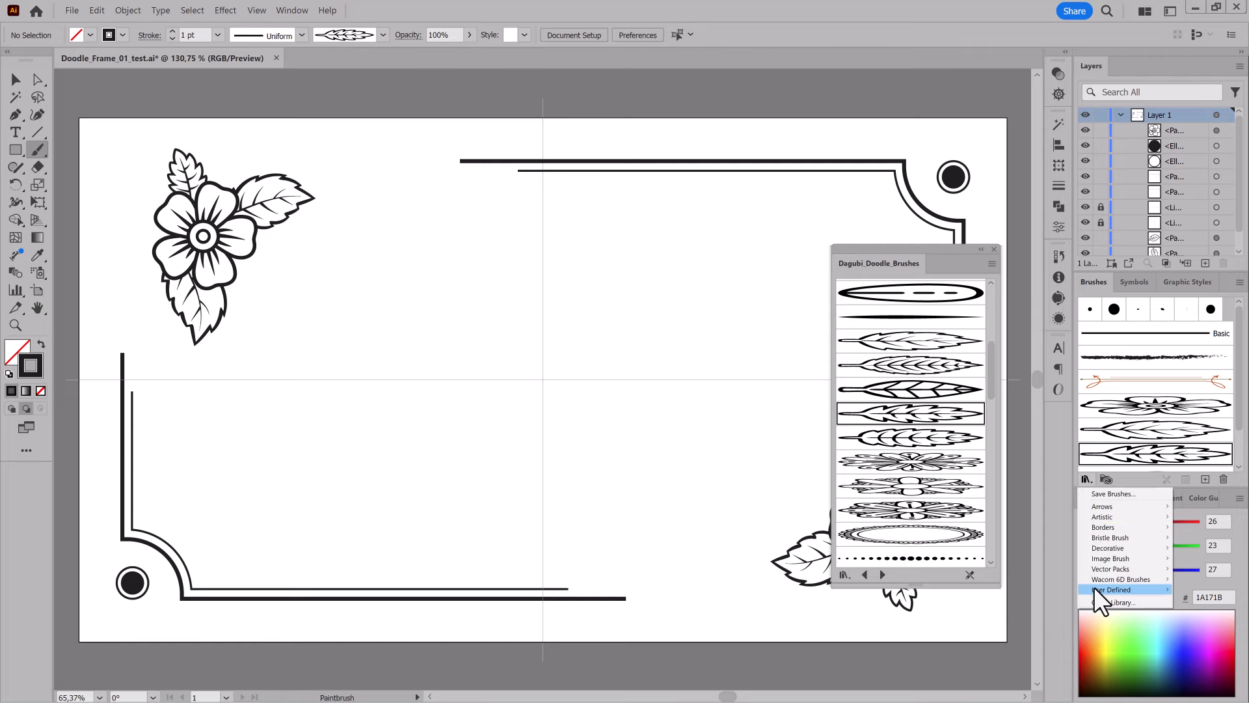
mouse_move(1094, 587)
mouse_move(1041, 607)
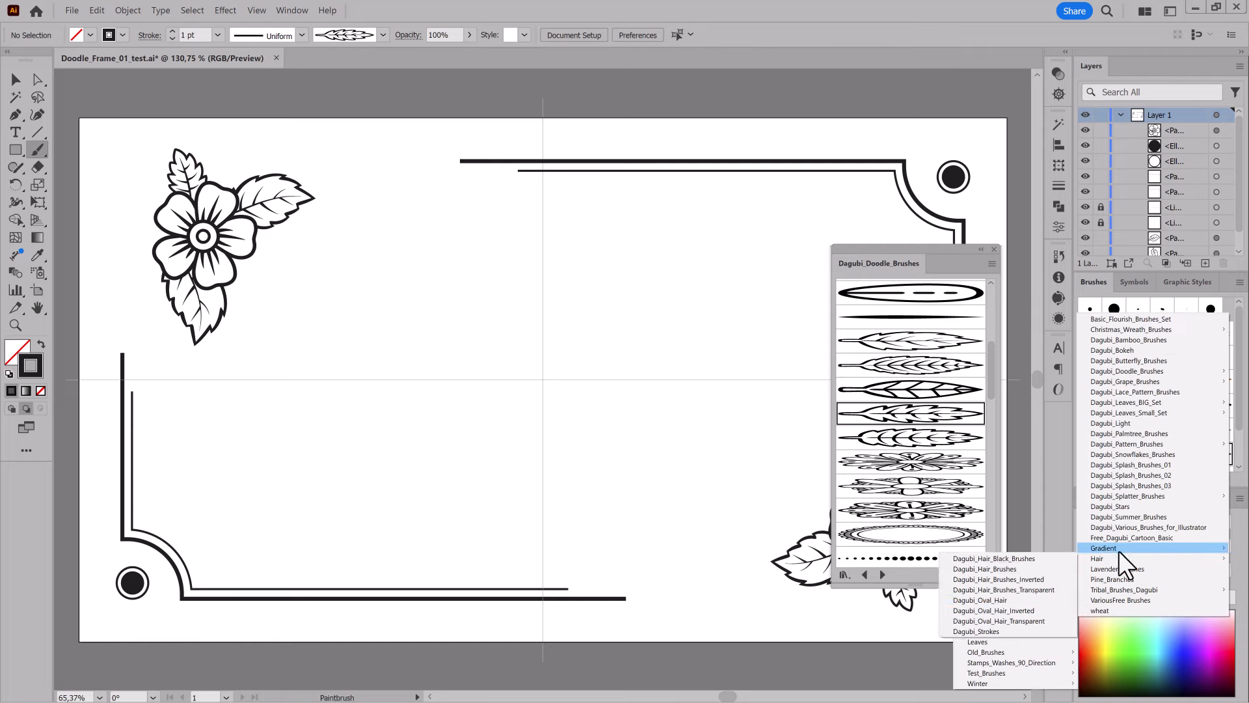
left_click(1132, 527)
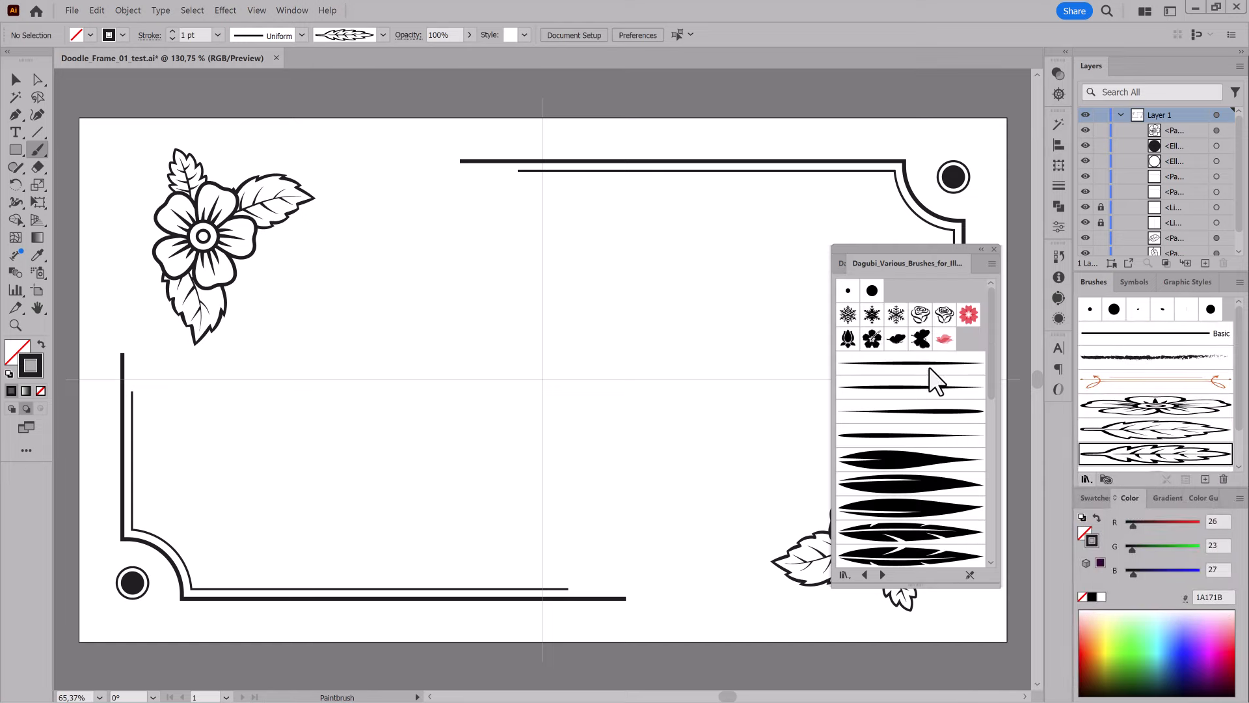
- Paint a downward curl from the flower's lower-left petal with a thin tapered brush, and change its brush to the thick-start tapered one
scroll(991, 361, "down", 3)
scroll(994, 364, "up", 2)
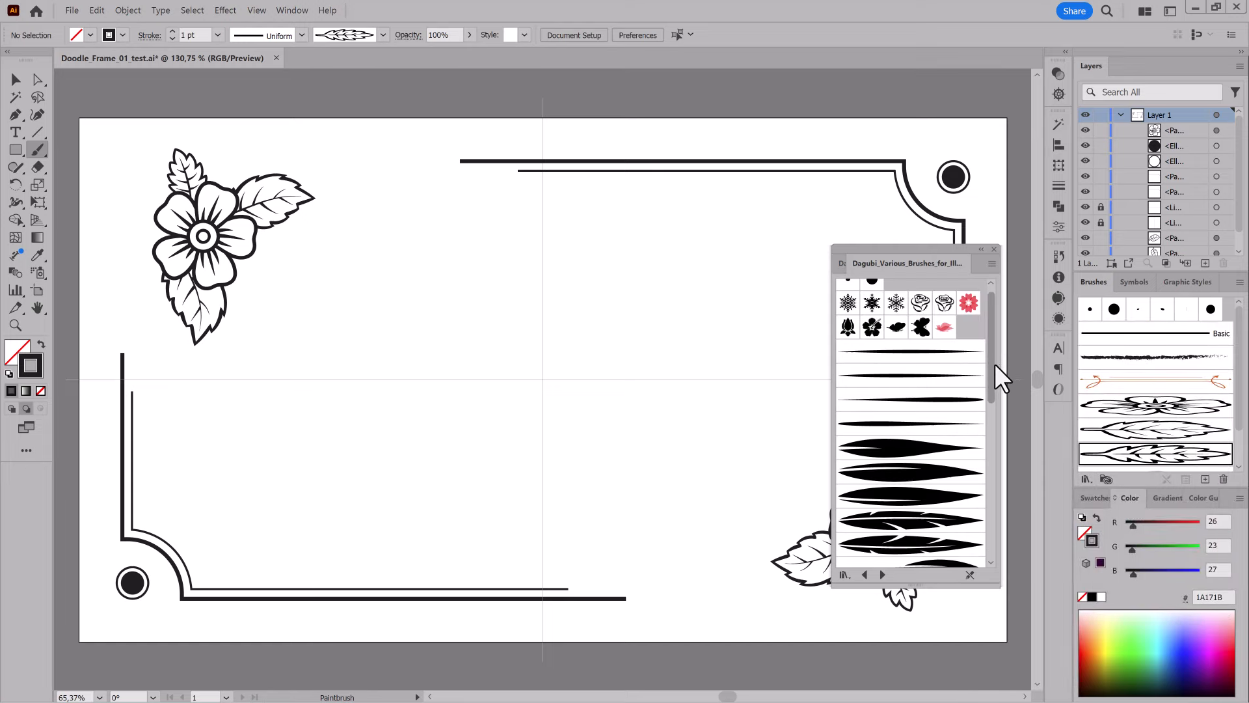
left_click(897, 376)
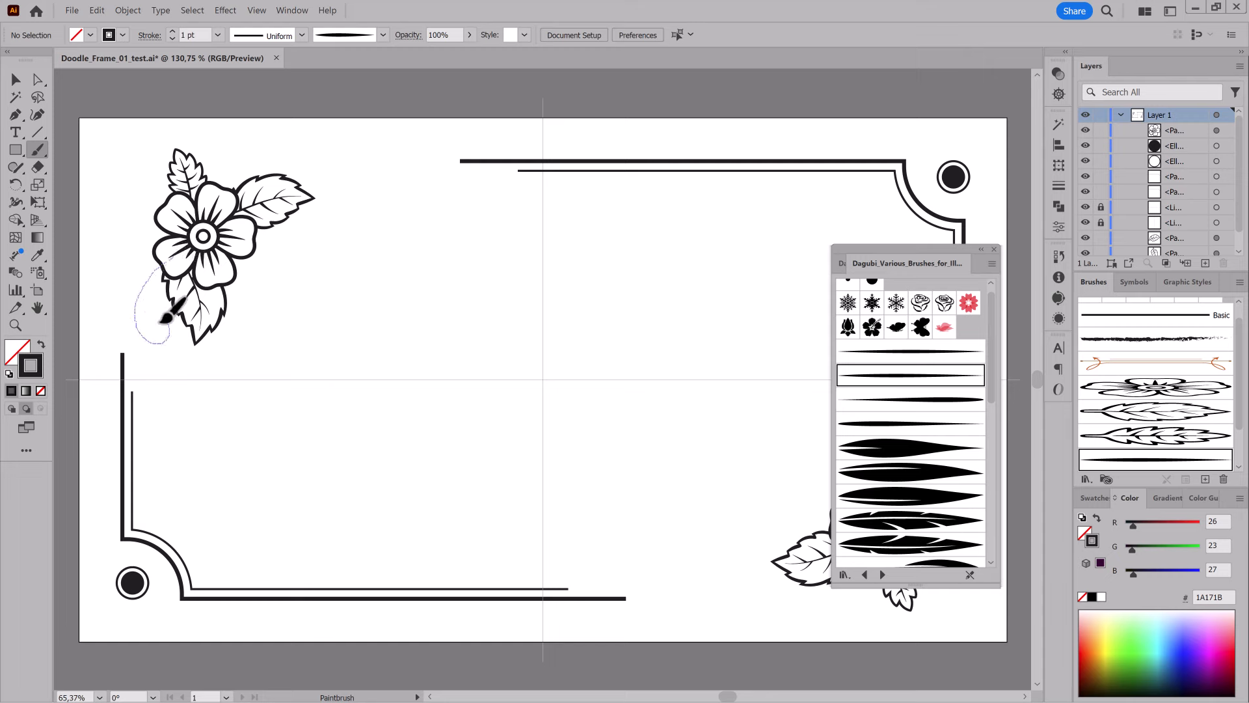
left_click_drag(158, 320, 164, 322)
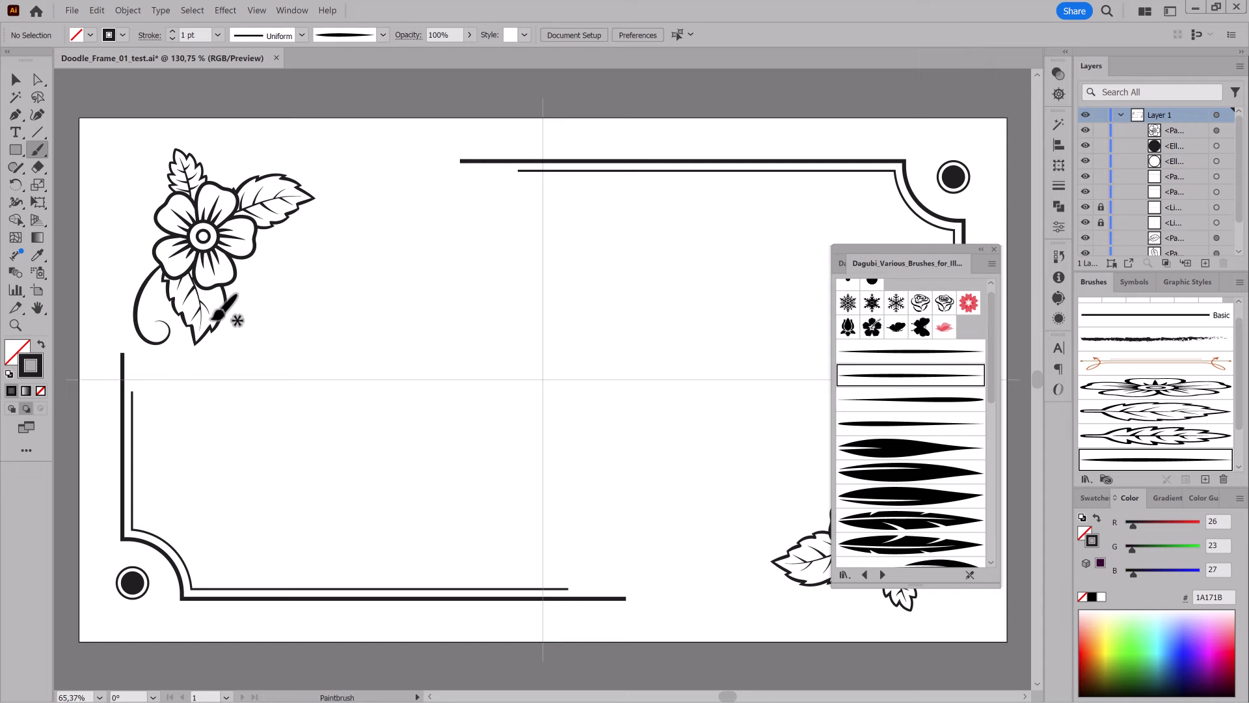
left_click(126, 290, "ctrl")
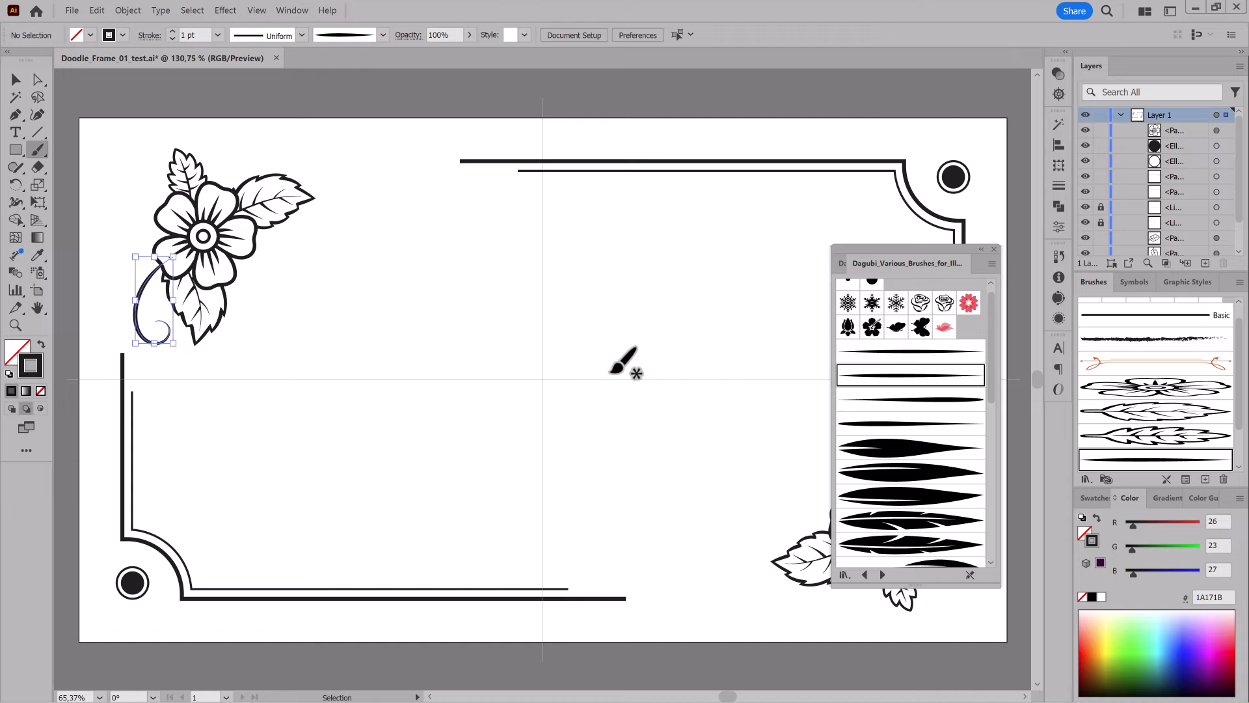
left_click(897, 424)
left_click_drag(149, 279, 583, 416)
left_click(446, 315, "ctrl")
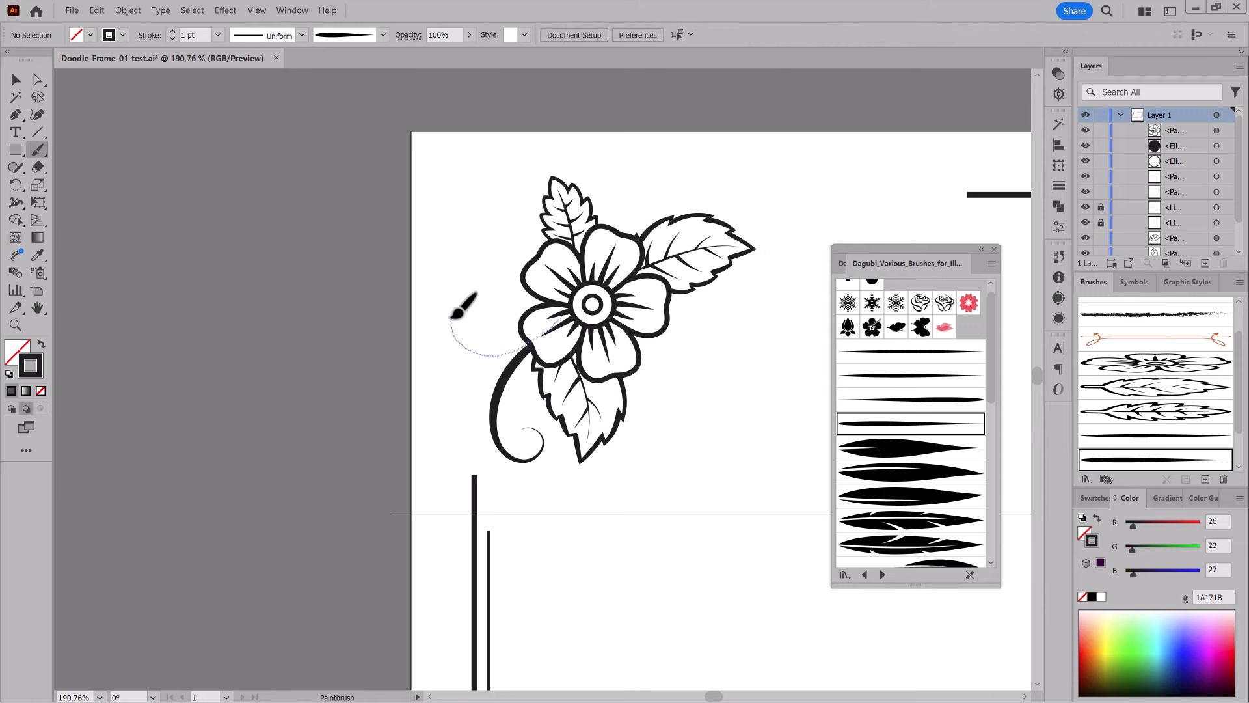
- Paint a second curl toward the upper left and three short tapered strokes fanning out between the two curls
left_click_drag(482, 324, 482, 324)
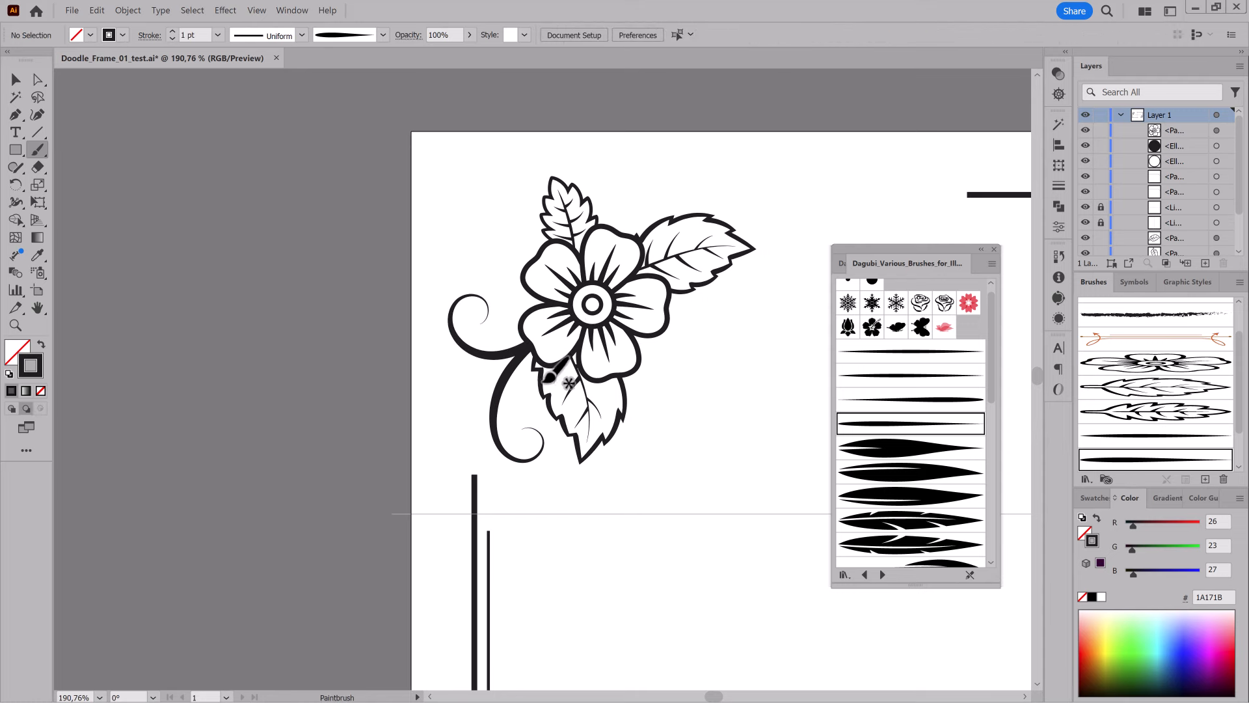
mouse_move(491, 373)
left_mouse_down()
mouse_move(456, 423)
mouse_move(471, 448)
left_mouse_up()
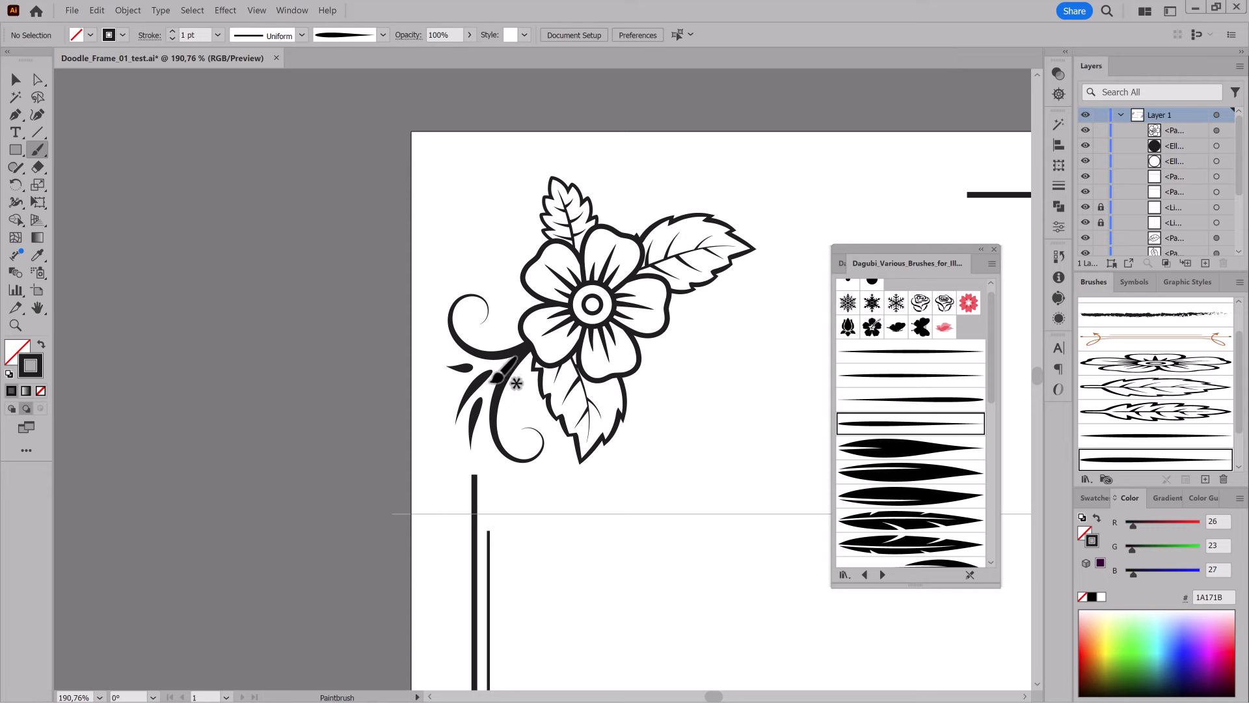
mouse_move(446, 373)
left_mouse_down()
mouse_move(535, 370)
mouse_move(515, 373)
left_mouse_up()
right_click(466, 377)
left_click(606, 146)
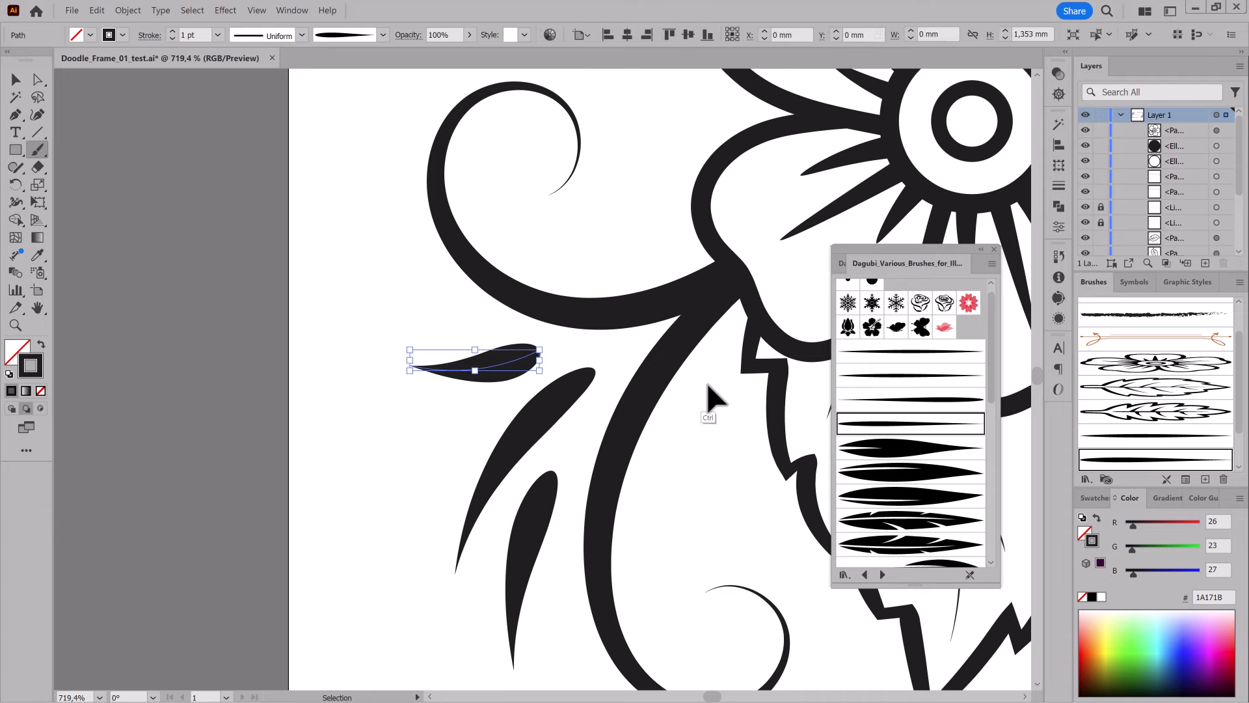
left_click(329, 384, "ctrl")
- Choose a solid black leaf brush with a white highlight and paint a small leaf inside the upper curl's tip
left_click(898, 475)
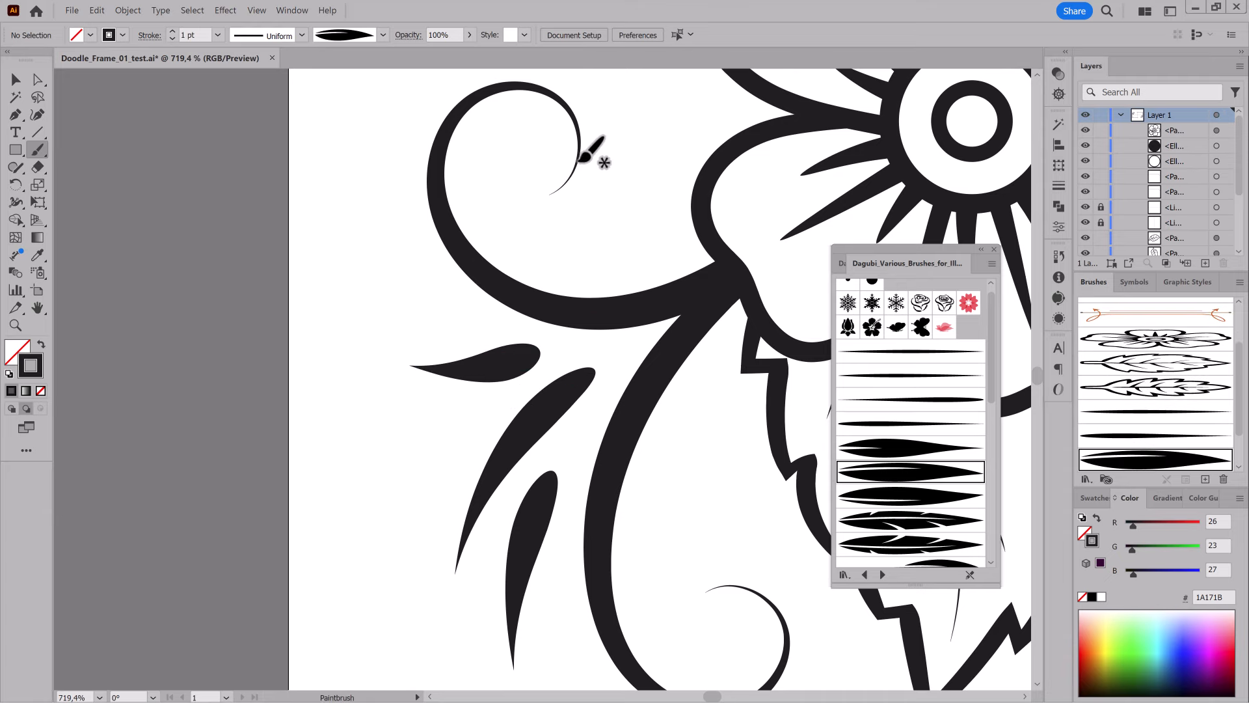
left_click_drag(501, 221, 499, 223)
left_click_drag(715, 421, 601, 279)
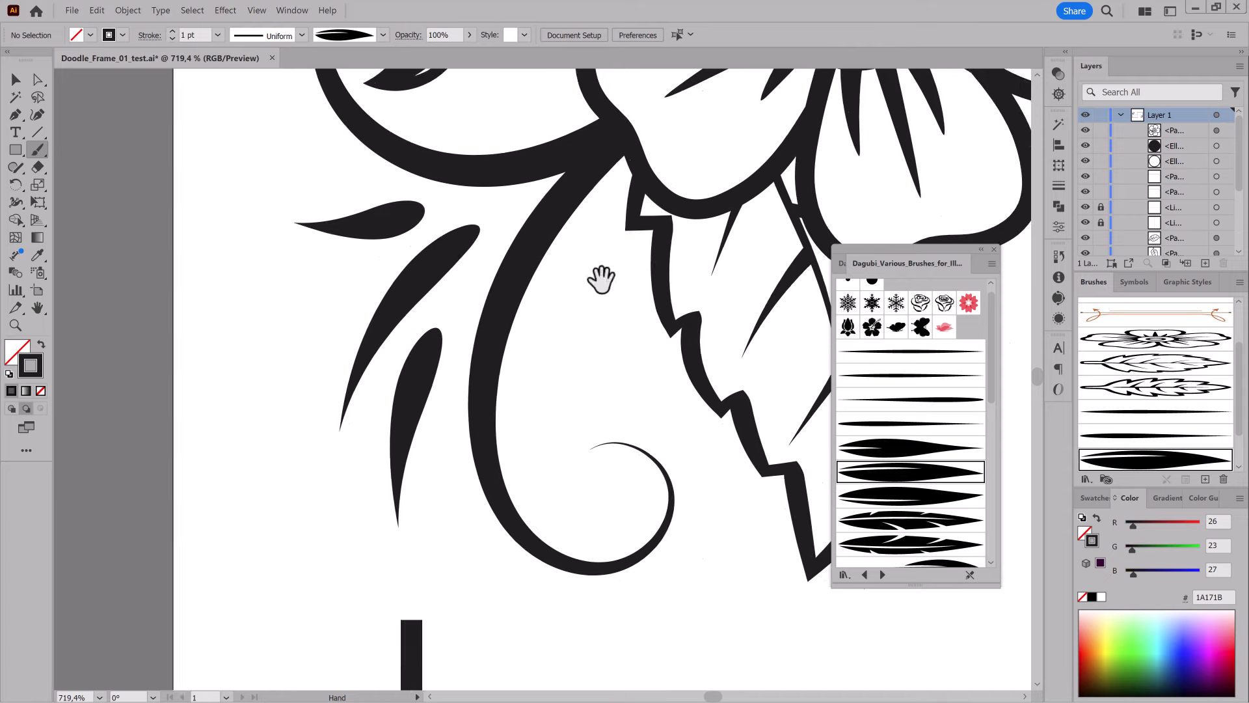
- Choose the mirrored variant of the solid leaf brush and paint a small leaf inside the lower curl's tip
left_click(892, 497)
mouse_move(581, 449)
left_mouse_down()
mouse_move(528, 479)
mouse_move(602, 460)
mouse_move(591, 456)
left_mouse_up()
left_click_drag(733, 494, 313, 468)
left_click_drag(617, 436, 613, 431)
left_click_drag(440, 298, 492, 368)
left_click(605, 433, "ctrl")
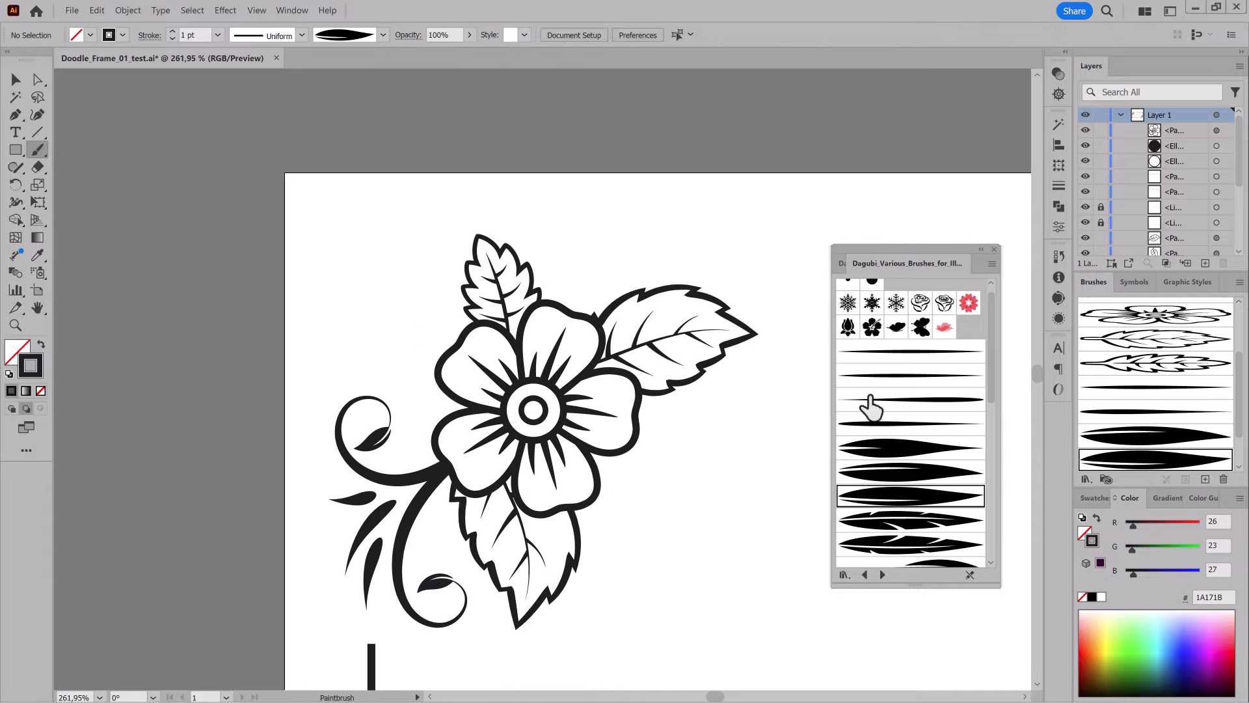
- Choose the last leafy branch brush in Dagubi_Doodle_Brushes, paint a sprig toward the upper left behind the flower, and move it slightly inward
left_click(840, 264)
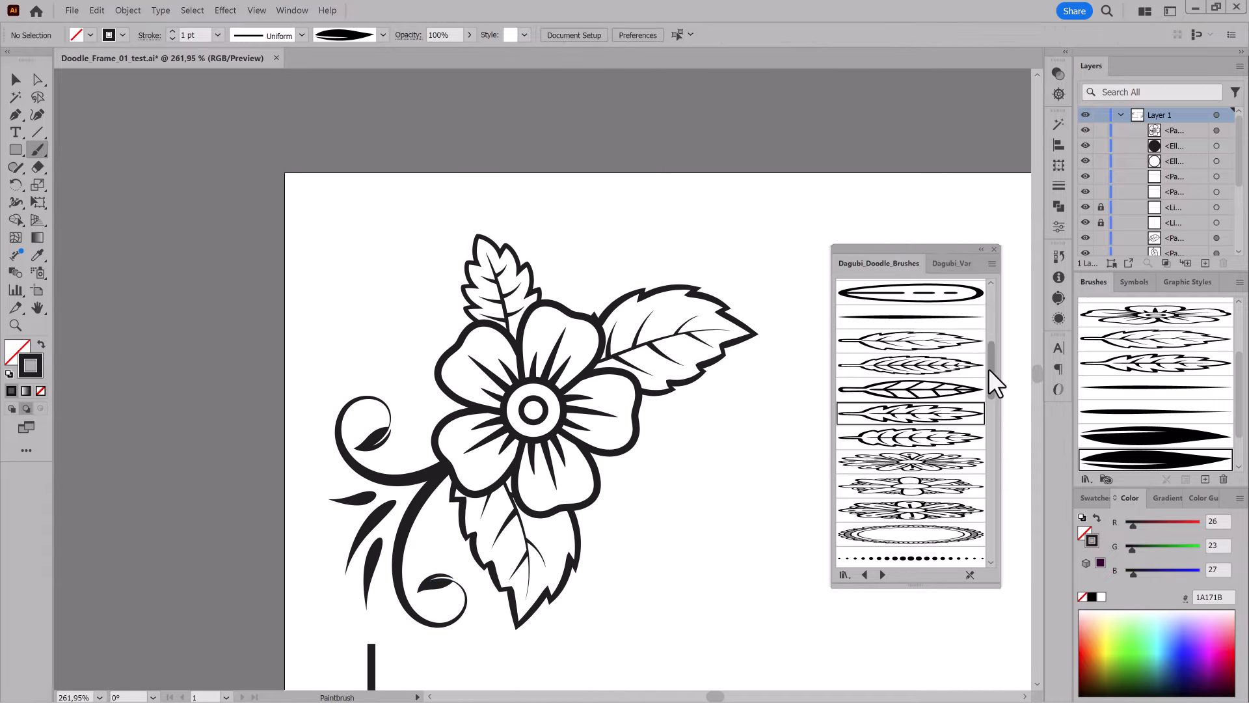
left_click_drag(990, 369, 992, 529)
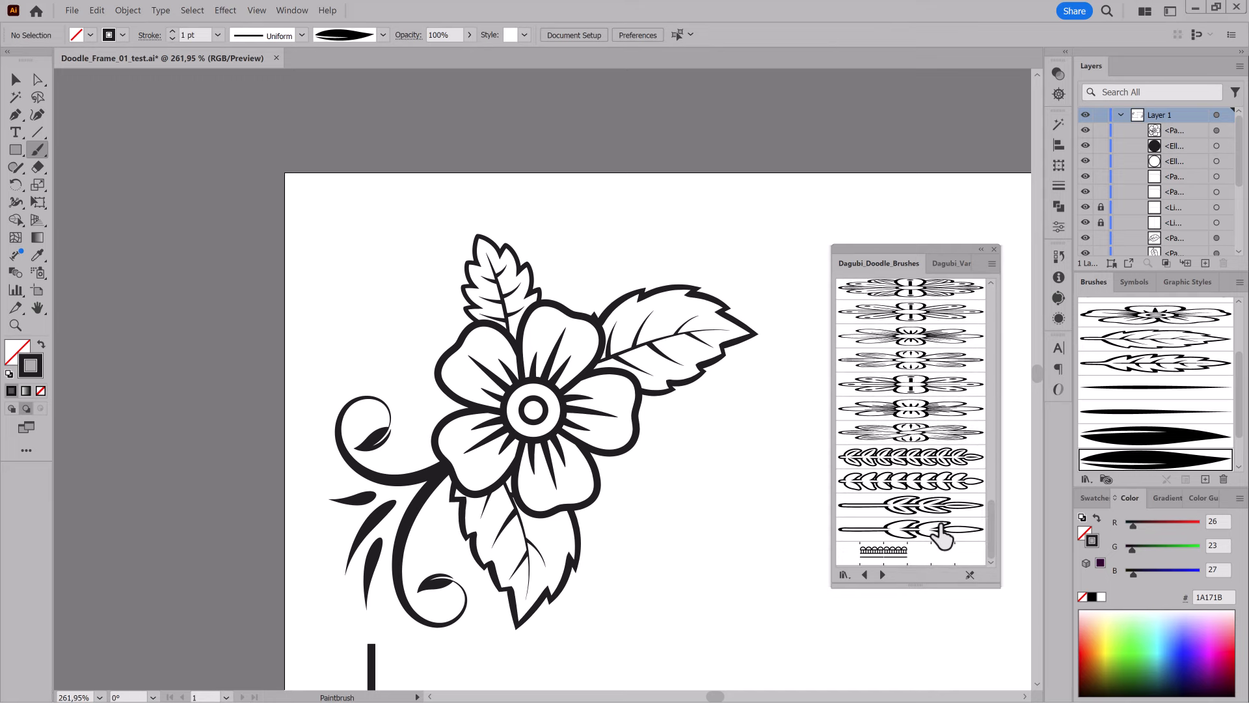
left_click(941, 532)
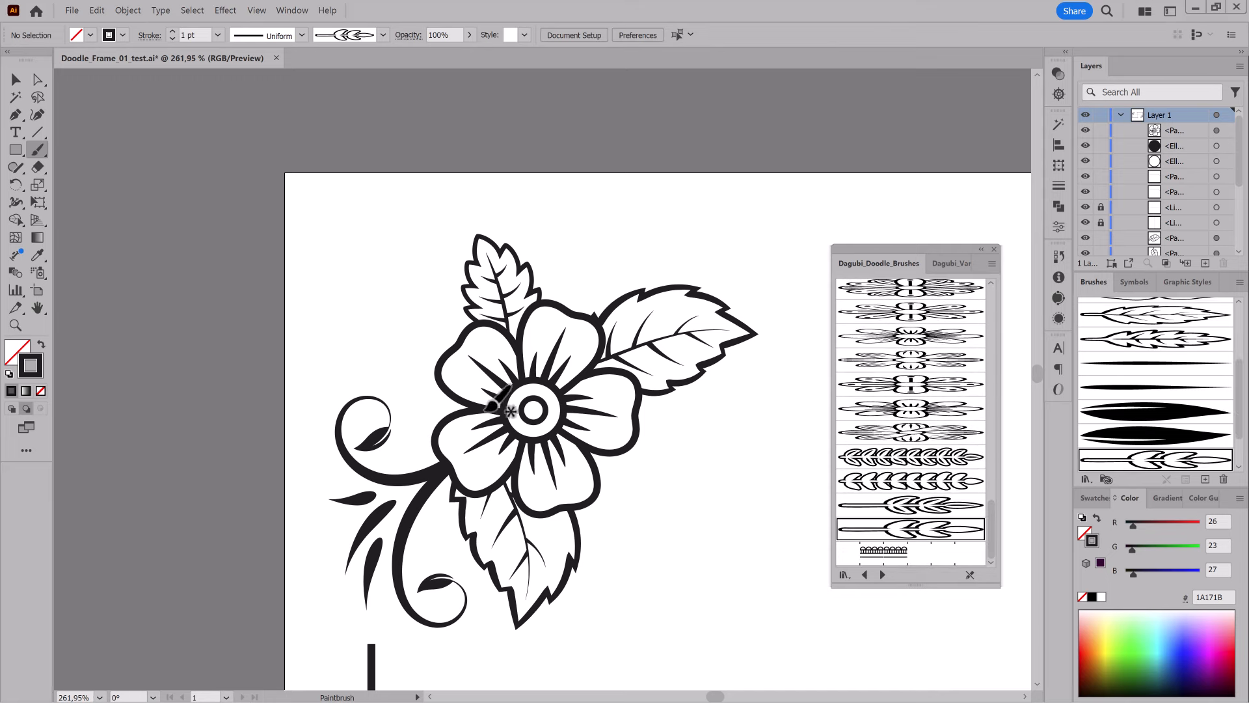
left_click_drag(414, 385, 374, 324)
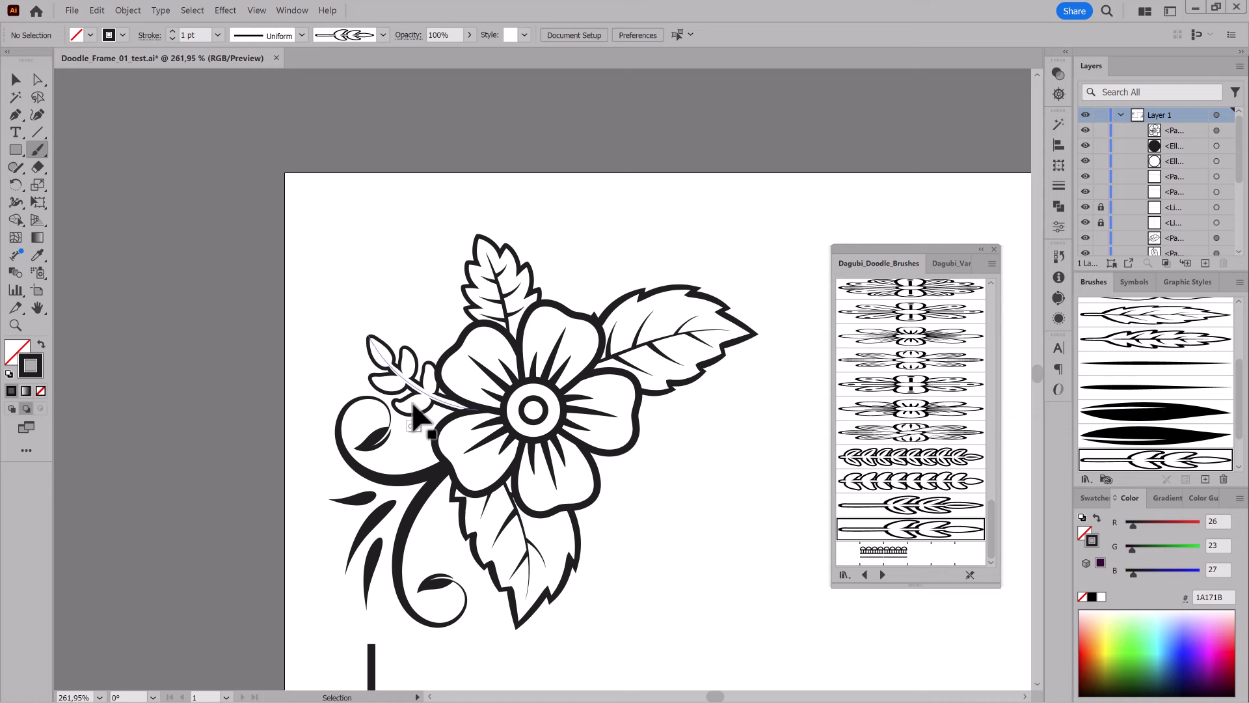
mouse_move(408, 400)
left_mouse_down("ctrl")
mouse_move(424, 392)
mouse_move(423, 403)
left_mouse_up("ctrl")
left_click(742, 234, "ctrl")
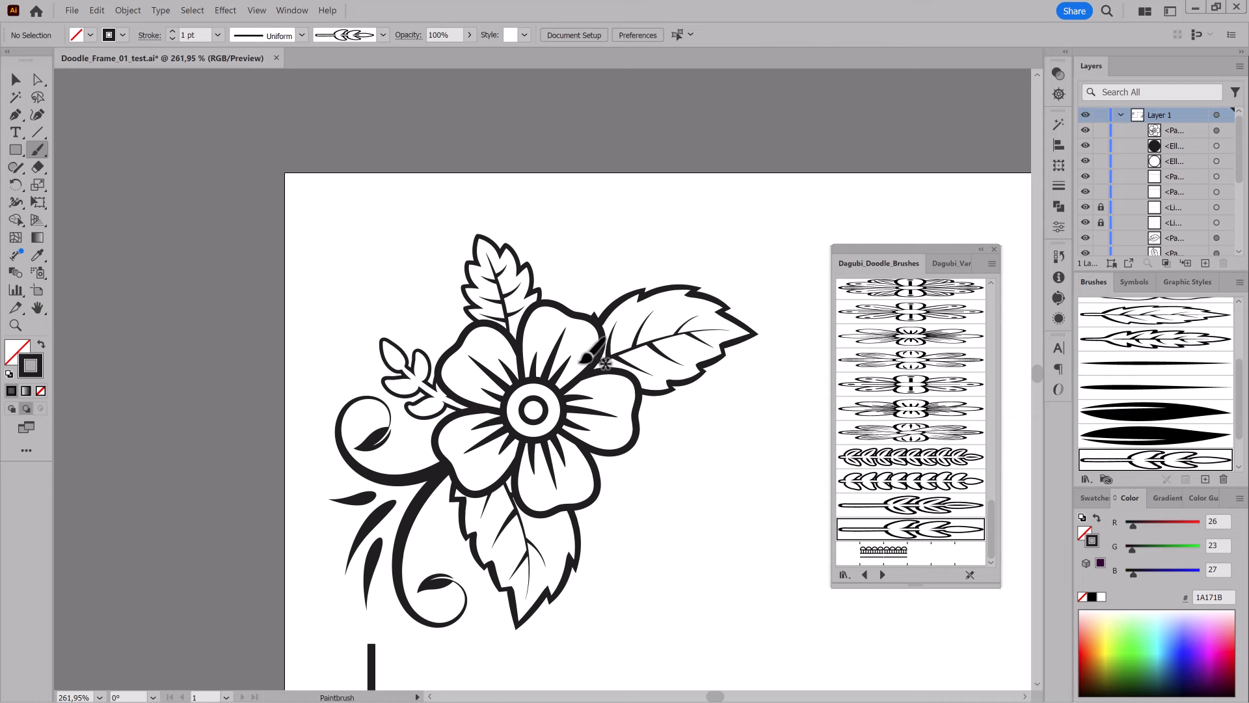
- Paint a second leafy sprig pointing upward behind the flower, between the small upper leaf and the large right leaf
left_click_drag(601, 263, 584, 247)
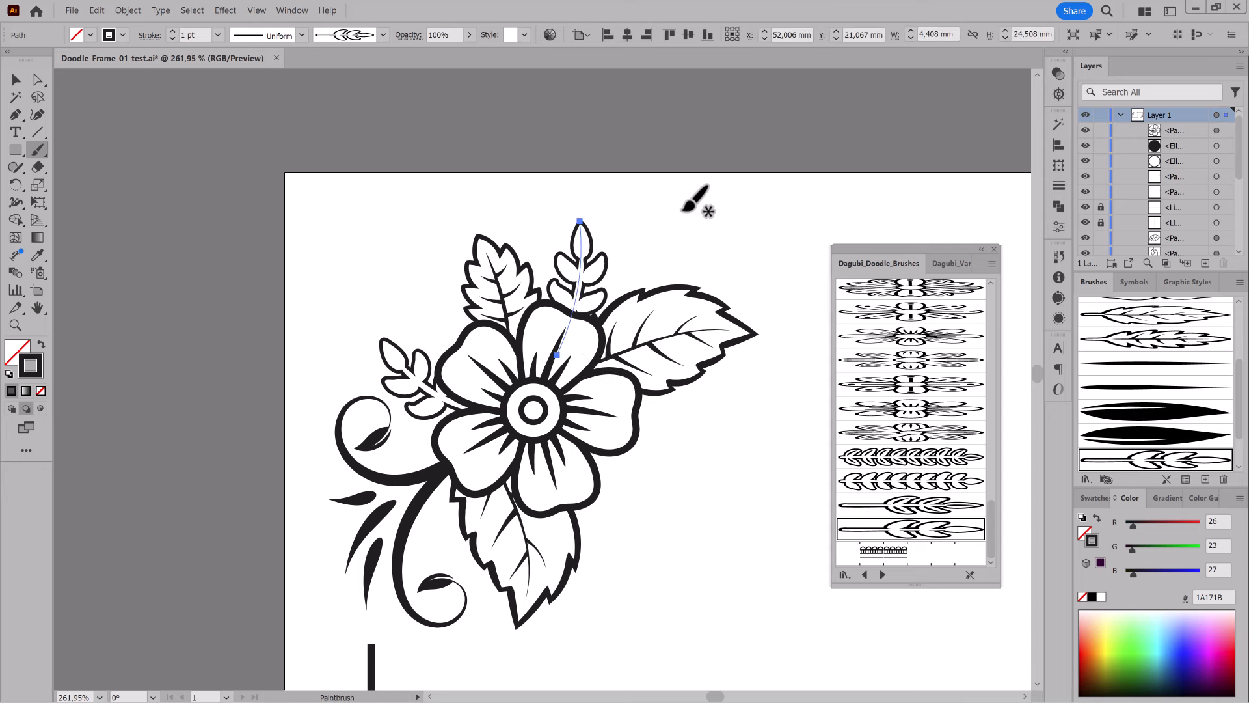
left_click(801, 199, "ctrl")
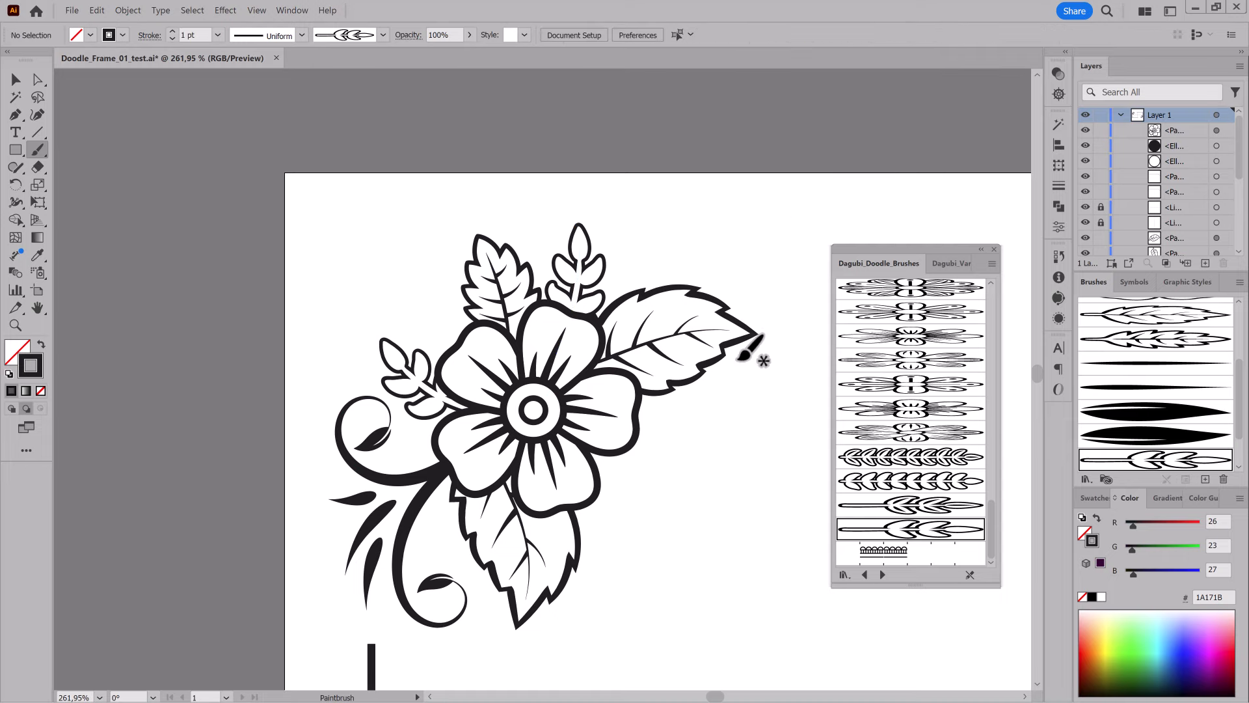
- Choose the one-sided tapered brush in Dagubi_Various_Brushes and paint a long wavy curl extending rightward from the large right leaf
left_click_drag(744, 361, 620, 362, "ctrl")
left_click_drag(716, 338, 445, 236)
left_click_drag(758, 331, 576, 315, "ctrl")
left_click_drag(699, 299, 415, 249)
mouse_move(300, 228)
left_mouse_down("ctrl")
mouse_move(479, 360)
mouse_move(748, 339)
left_mouse_up("ctrl")
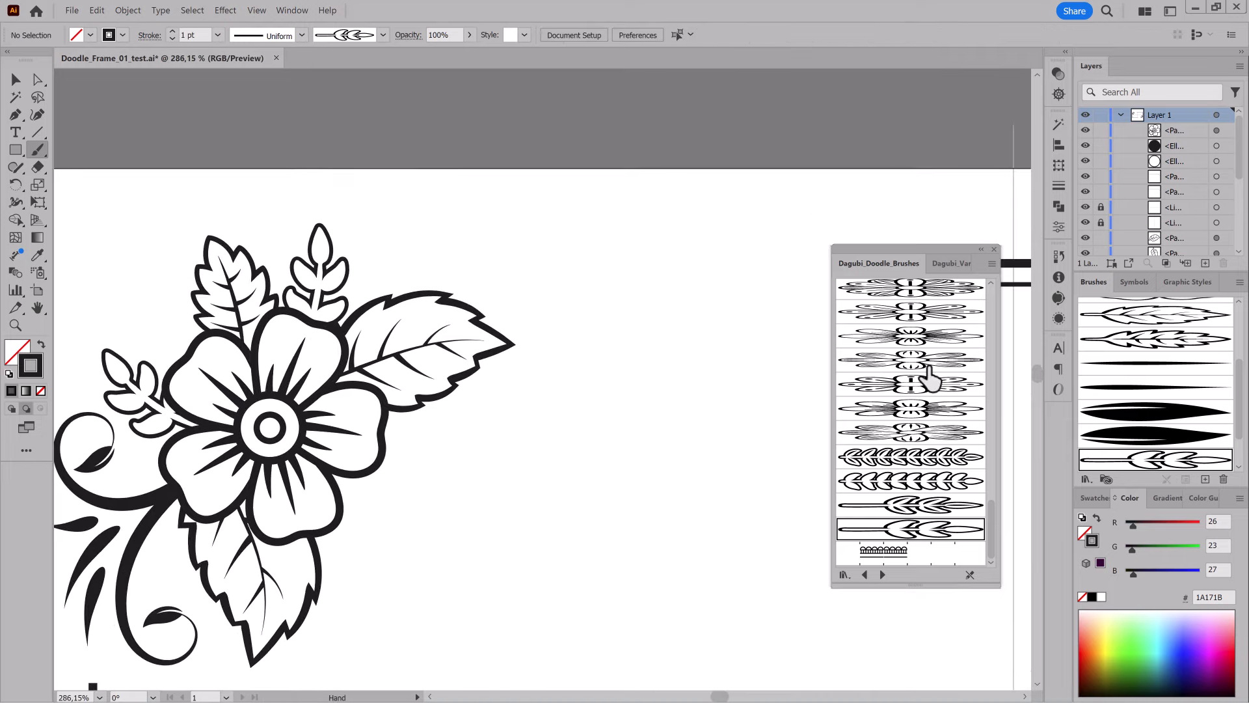
left_click(951, 262)
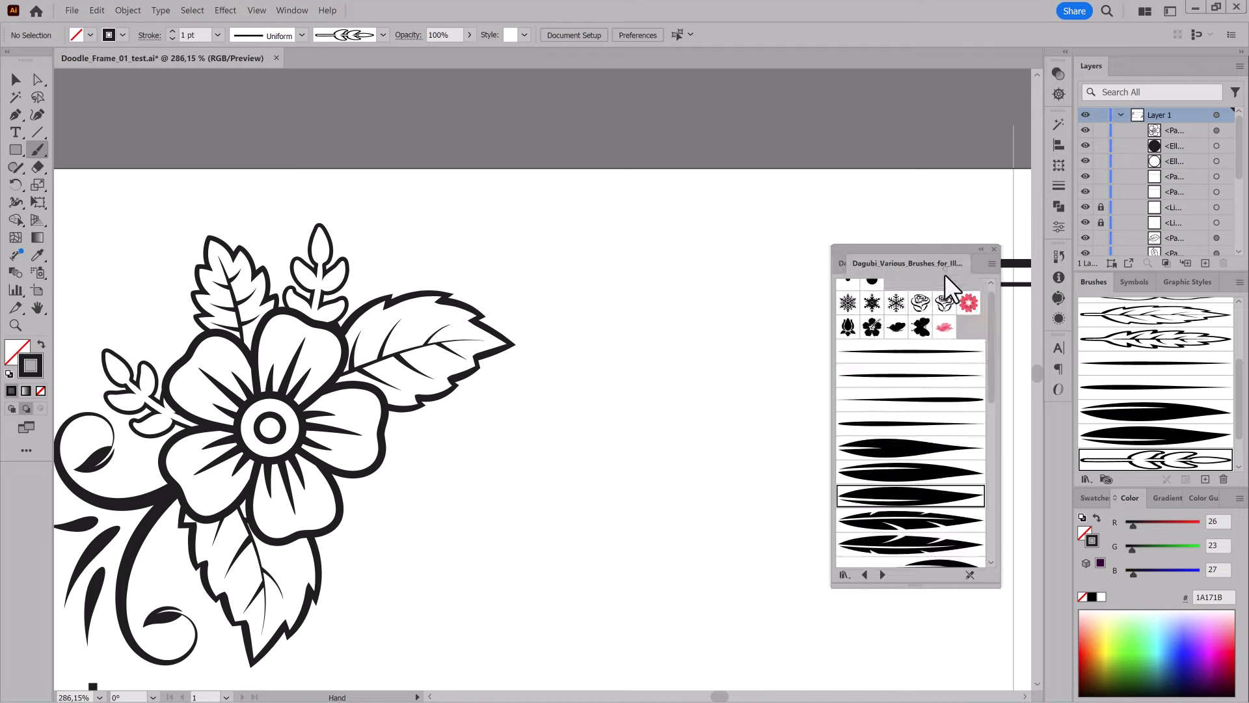
left_click(893, 424)
mouse_move(748, 365)
left_mouse_down()
mouse_move(546, 262)
mouse_move(449, 264)
left_mouse_up()
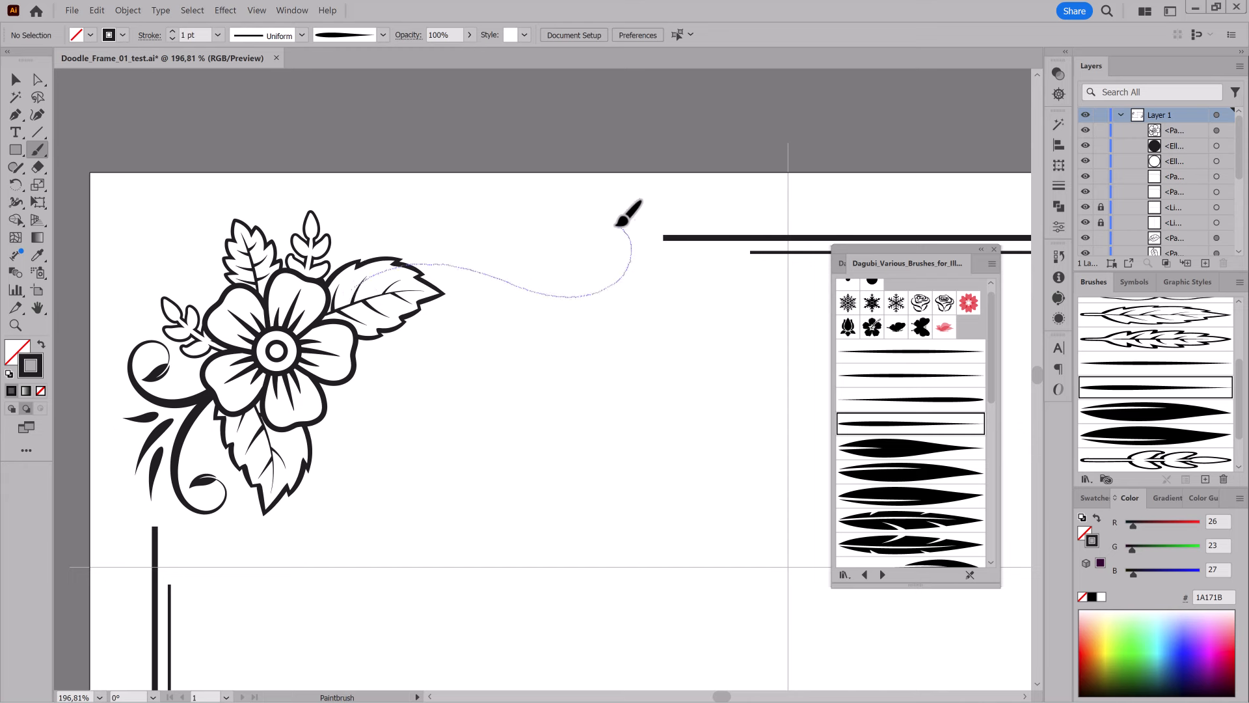
left_click_drag(578, 233, 578, 235)
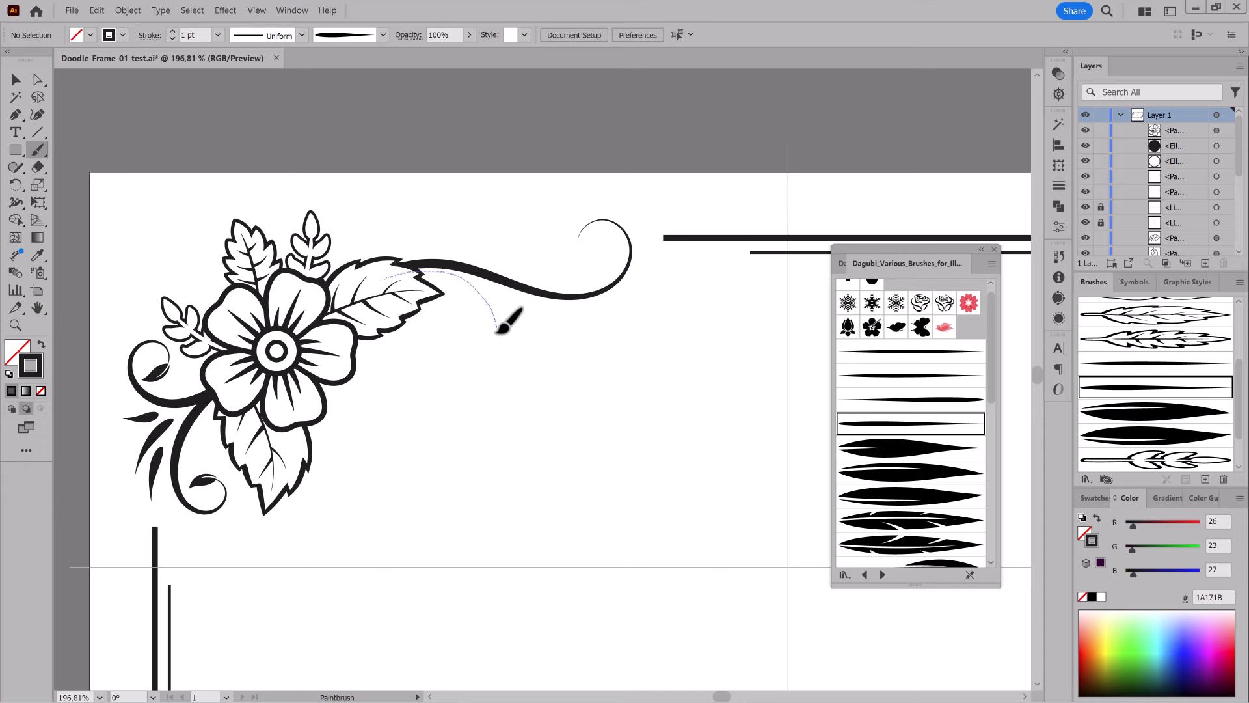
- Paint a shorter curl below the long one, branching from the leaf tip, and move it slightly toward the upper left
left_click_drag(440, 345, 442, 341)
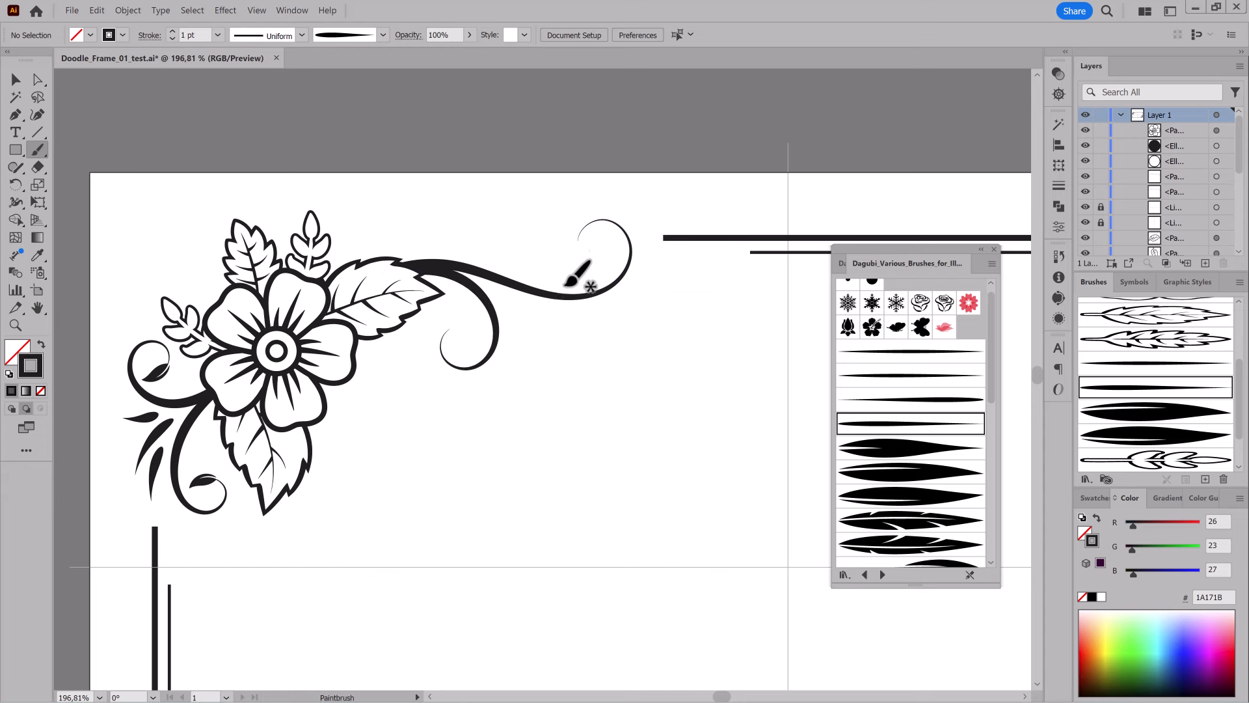
left_click(17, 83)
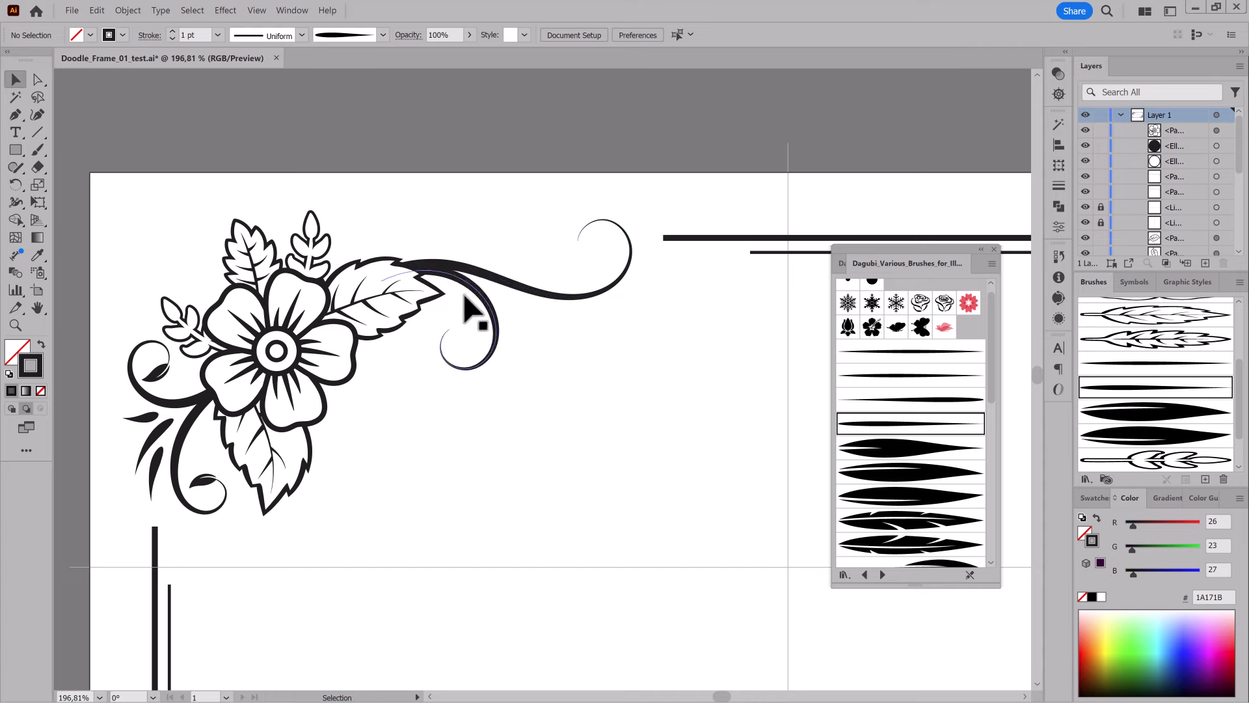
left_click(492, 303)
scroll(495, 325, "up", 2)
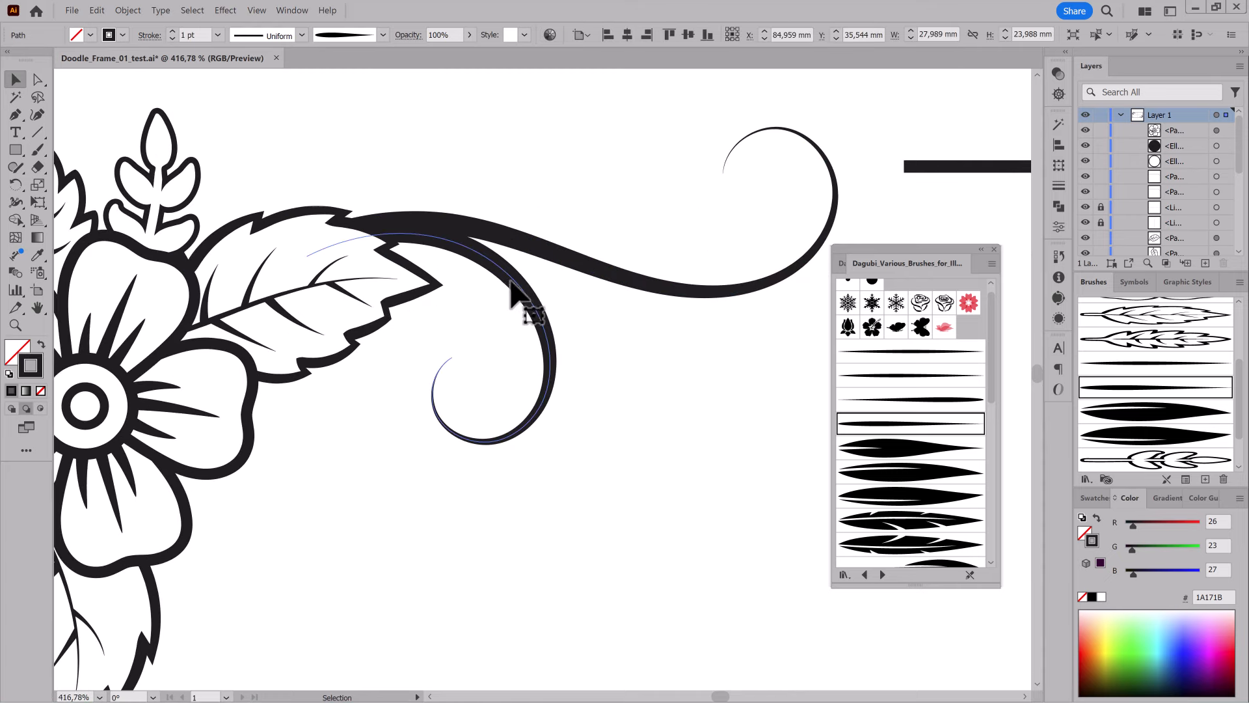
left_click_drag(511, 290, 498, 282)
key("b")
key("ctrl+shift+a")
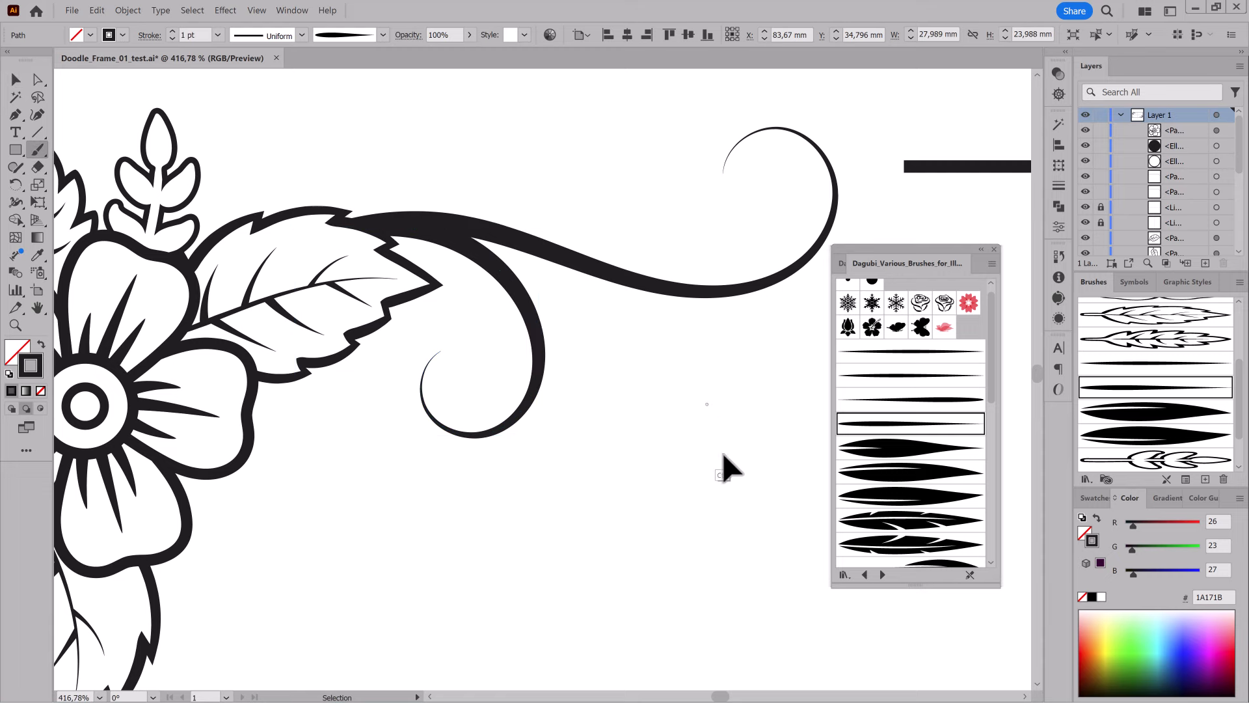
- Paint a solid highlighted leaf on the lower curl's tip and one with the mirrored leaf brush on the upper curl's tip
left_click(1077, 419)
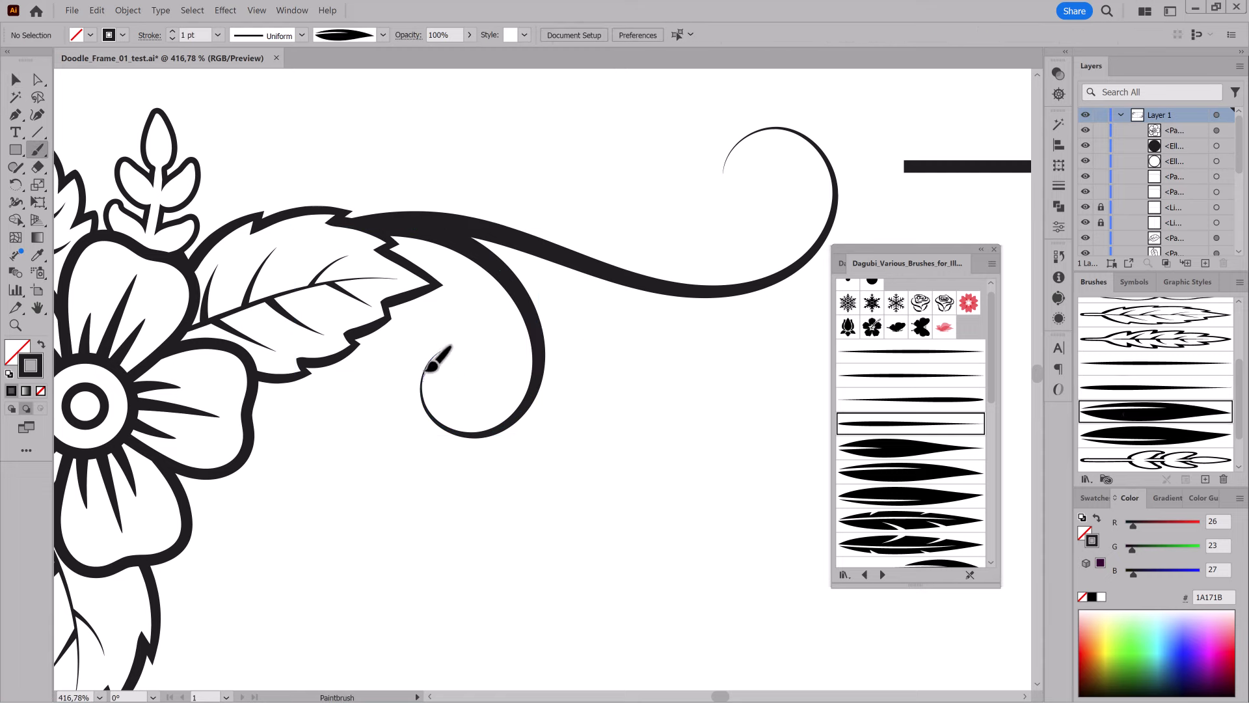
left_click_drag(471, 332, 481, 348)
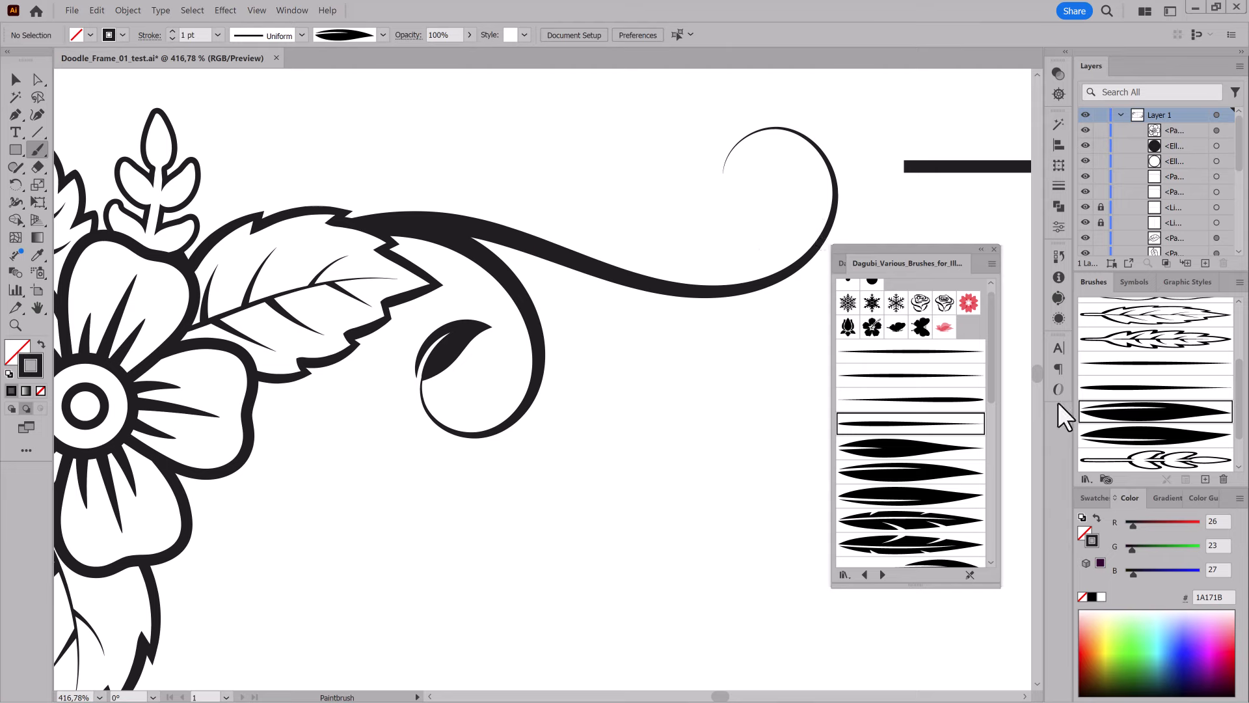
left_click(1110, 435)
mouse_move(753, 132)
left_mouse_down()
mouse_move(728, 159)
mouse_move(723, 233)
left_mouse_up()
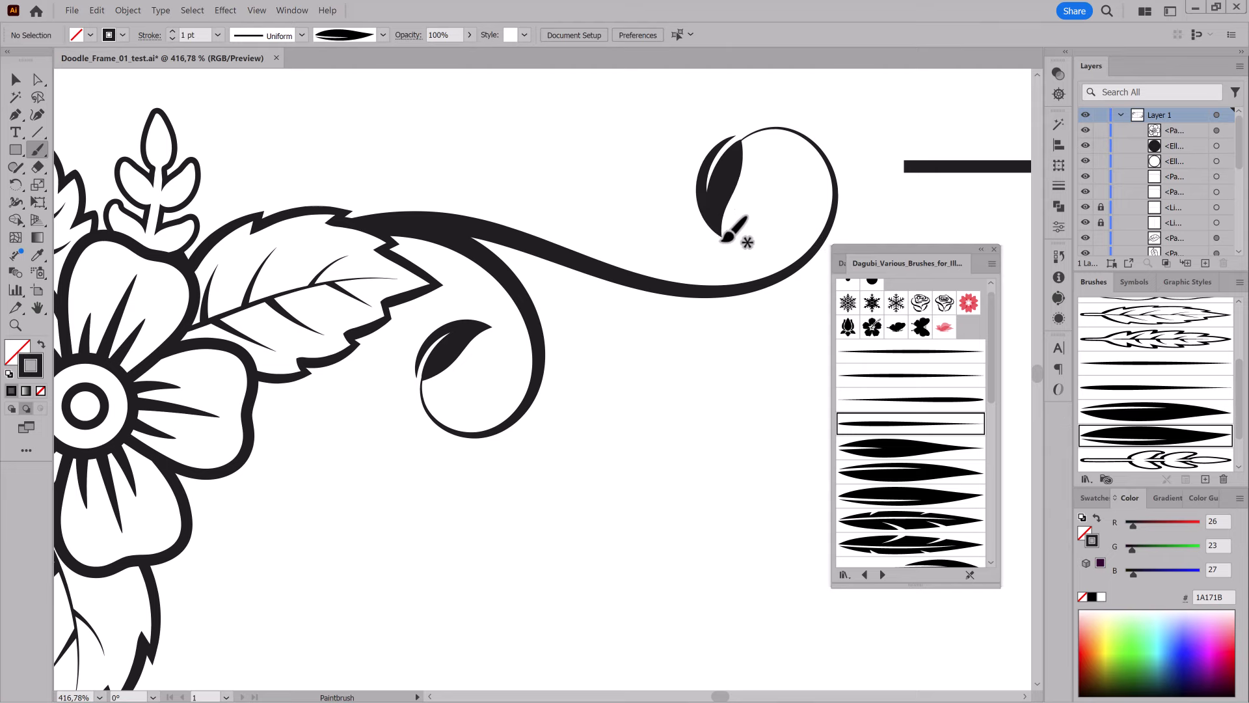
- Paint a smaller solid leaf beside each curl's tip leaf and move the lower one slightly closer to its curl
scroll(747, 287, "up", 3)
scroll(747, 287, "right", 3)
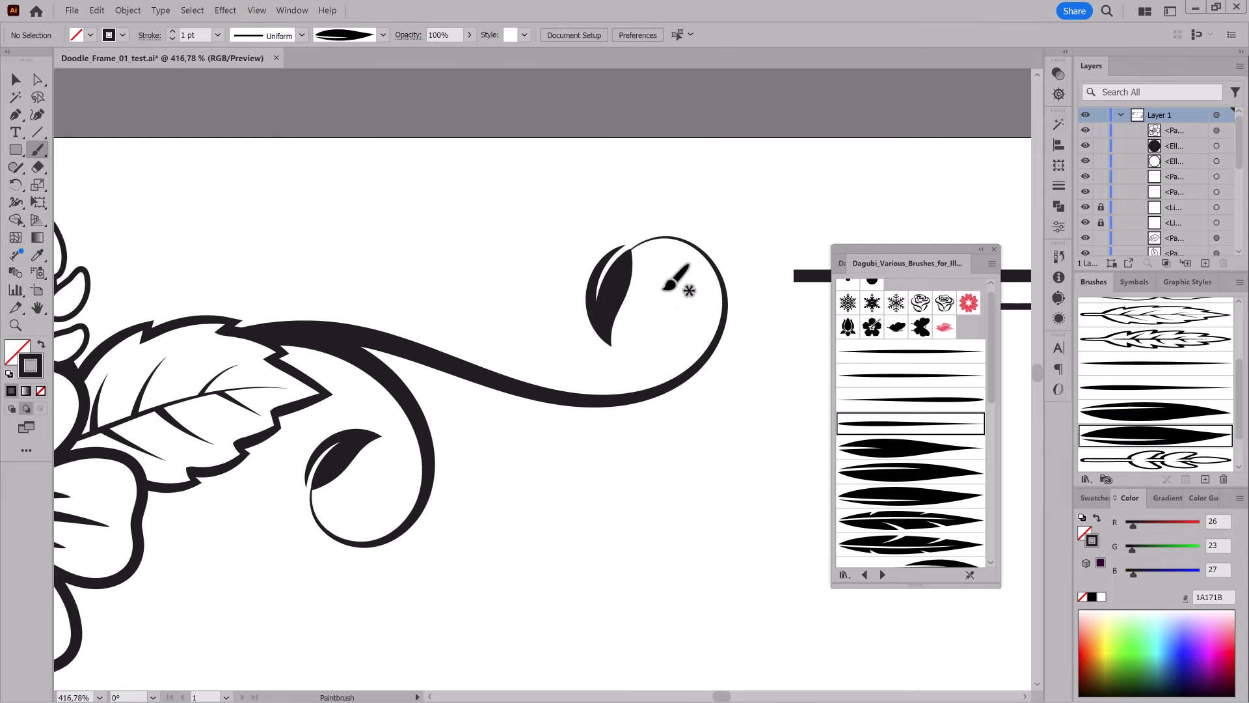
left_click_drag(644, 252, 680, 296)
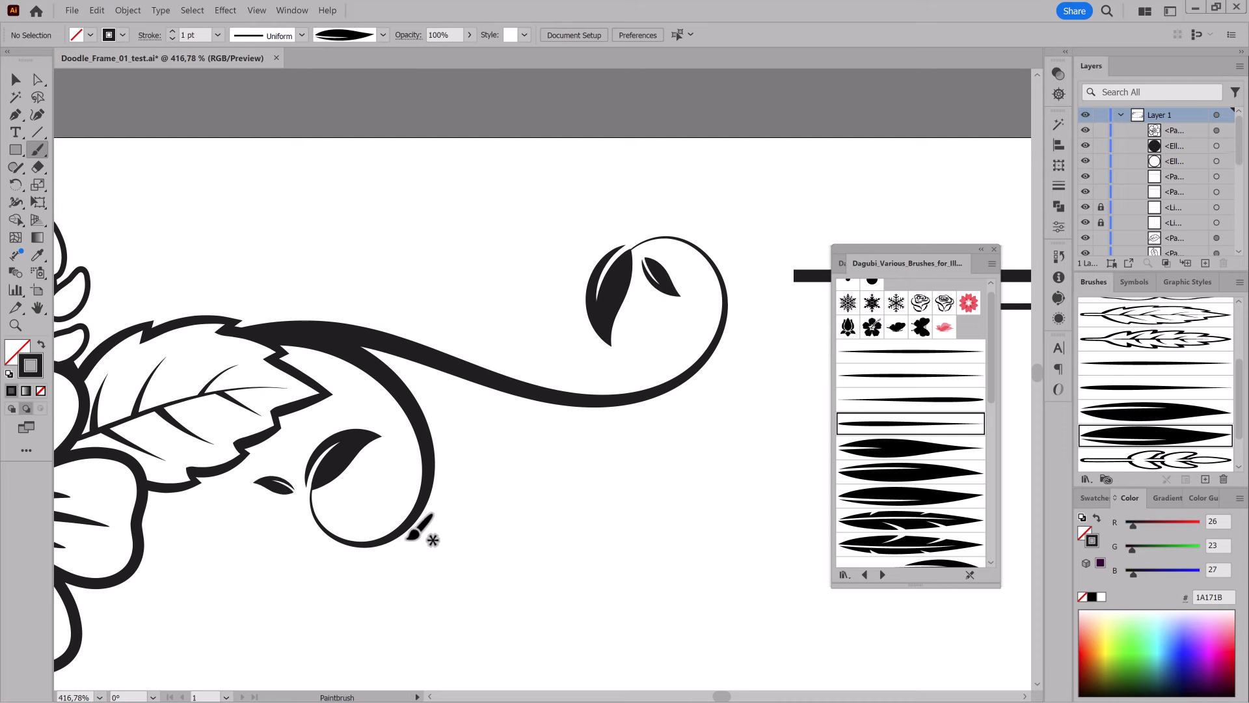
left_click_drag(280, 492, 288, 499, "ctrl")
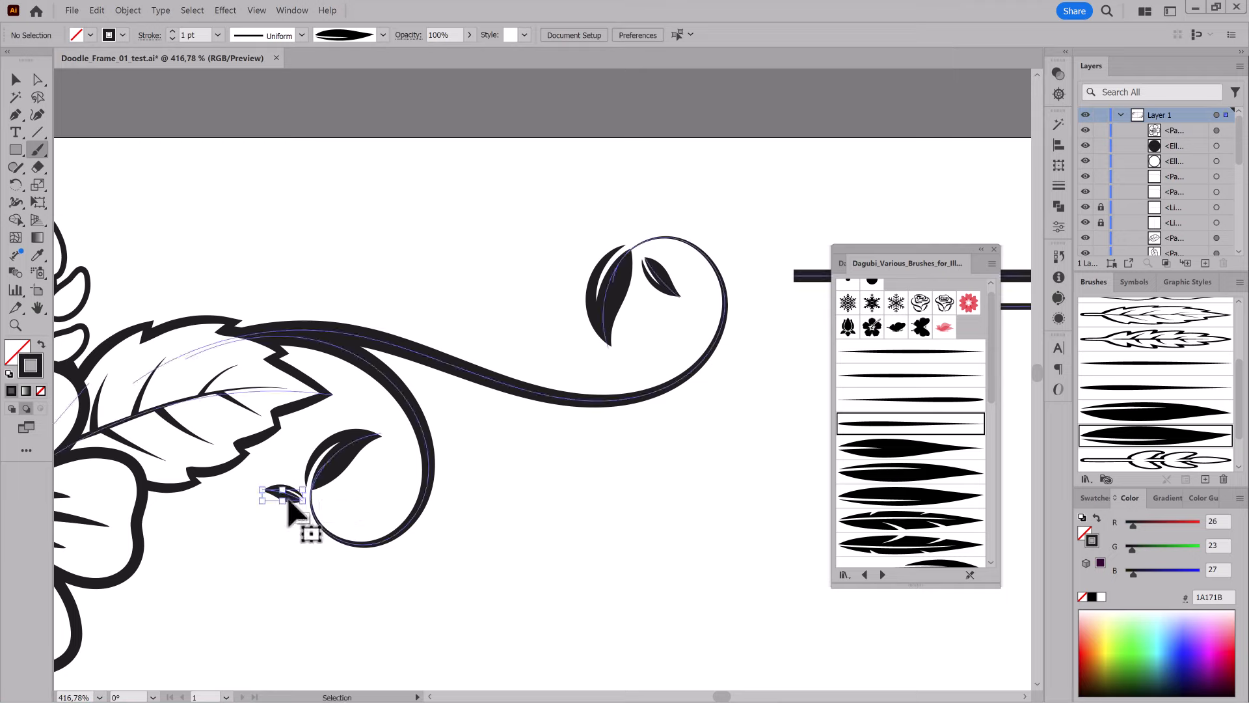
left_click(257, 10)
left_click(312, 306)
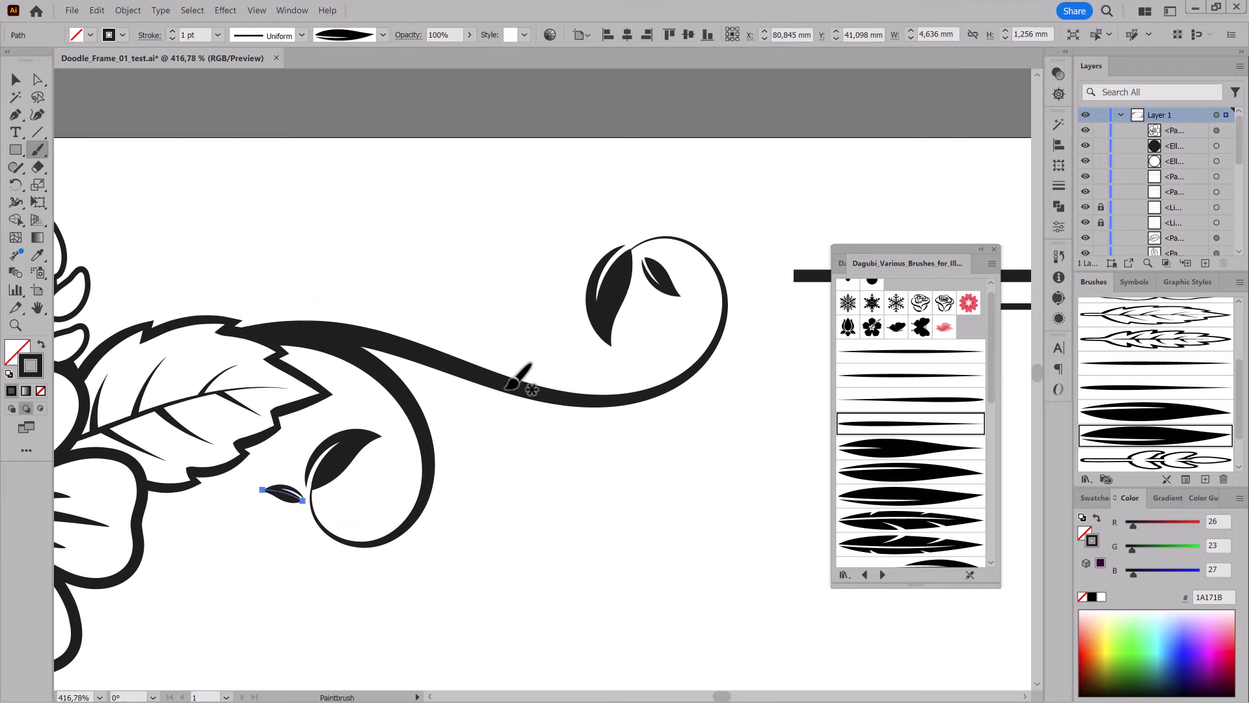
left_click(745, 524, "ctrl")
- Choose the one-sided tapered brush again and paint a short stroke right of the lower curl and a curl beneath the long one
mouse_move(729, 534)
left_mouse_down()
mouse_move(624, 520)
mouse_move(661, 377)
mouse_move(655, 421)
left_mouse_up()
left_click_drag(781, 472, 713, 439)
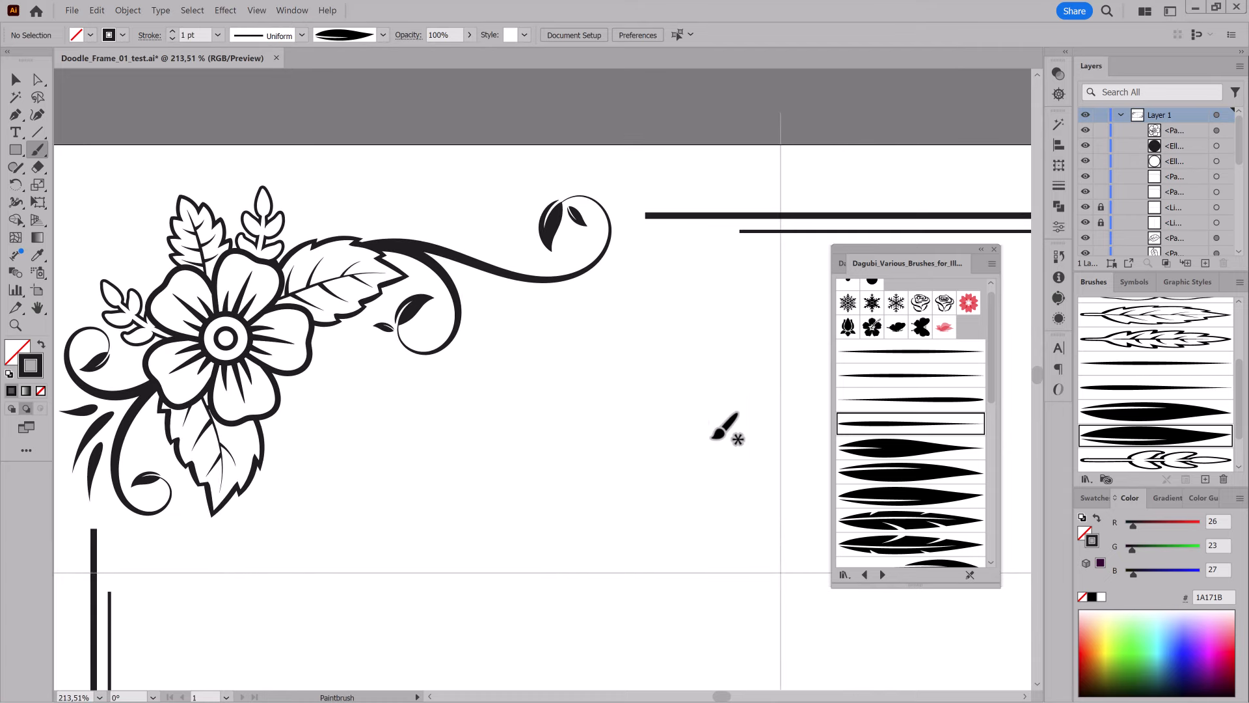
left_click(898, 426)
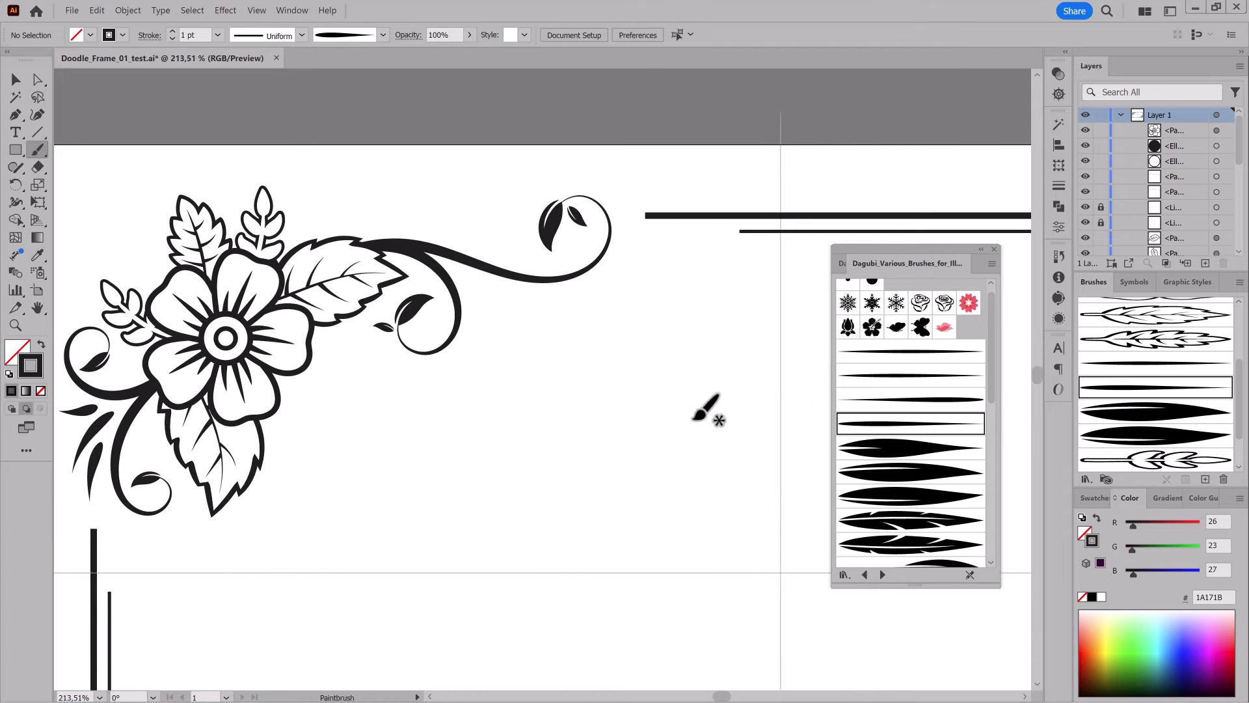
left_click_drag(460, 272, 504, 357)
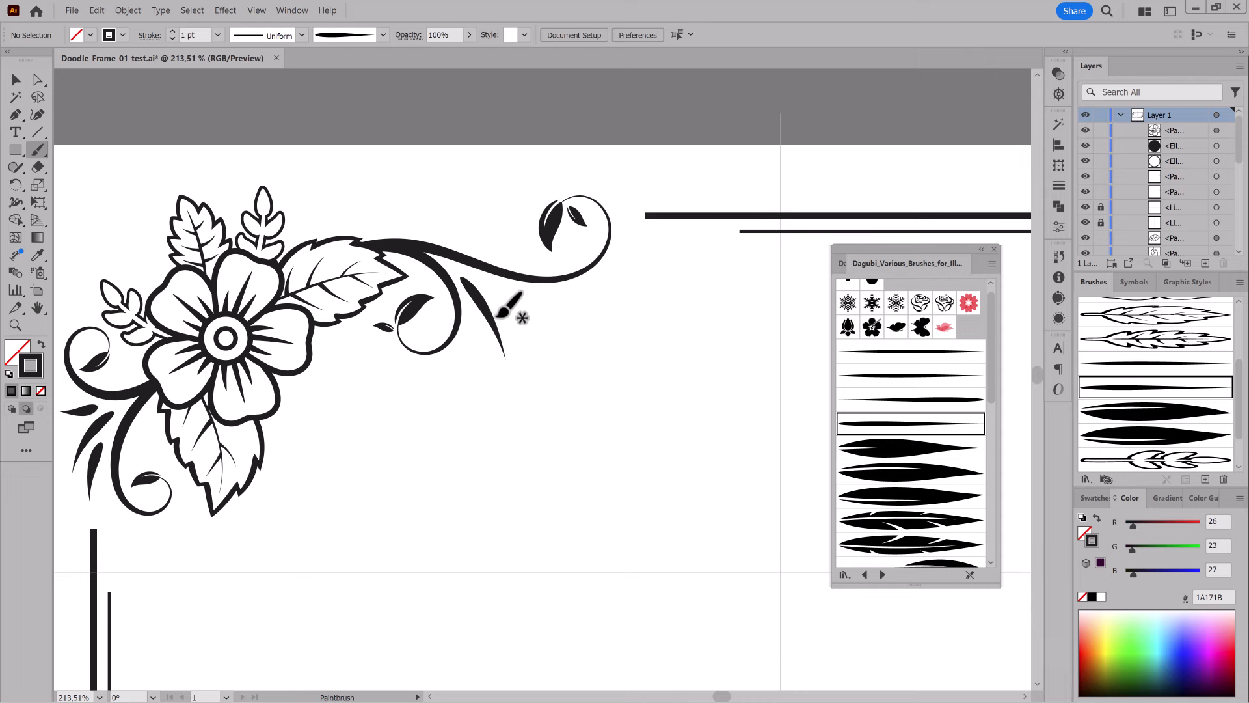
left_click_drag(478, 274, 528, 299)
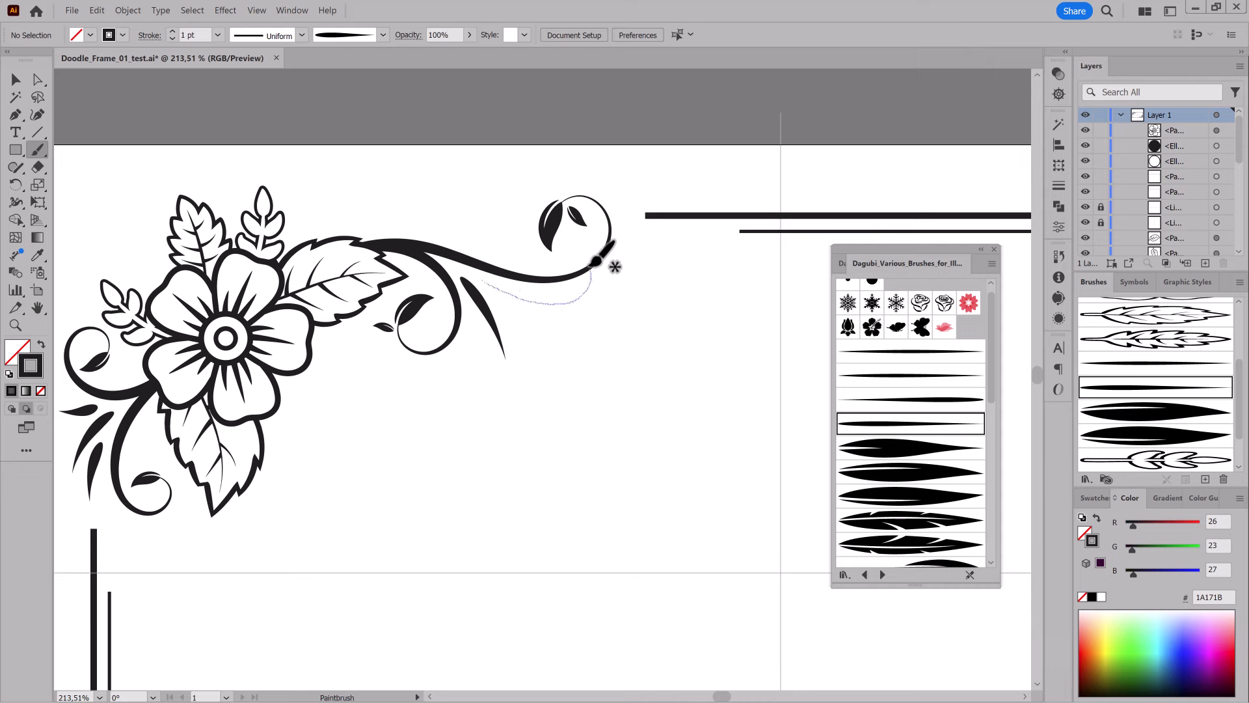
left_click_drag(567, 253, 568, 255)
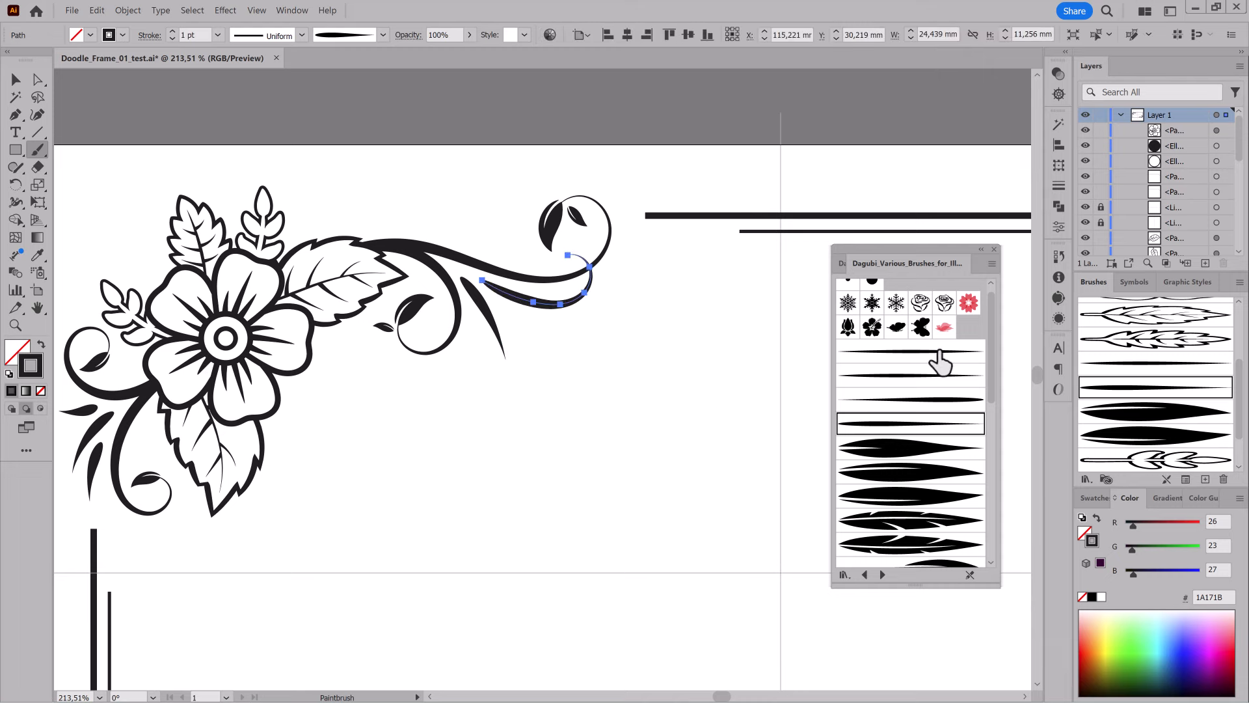
- Try another tapered brush on the new curl beneath the long one, restore the one-sided brush and set the stroke to 0.5 pt
left_click(915, 378)
left_click(654, 449, "ctrl")
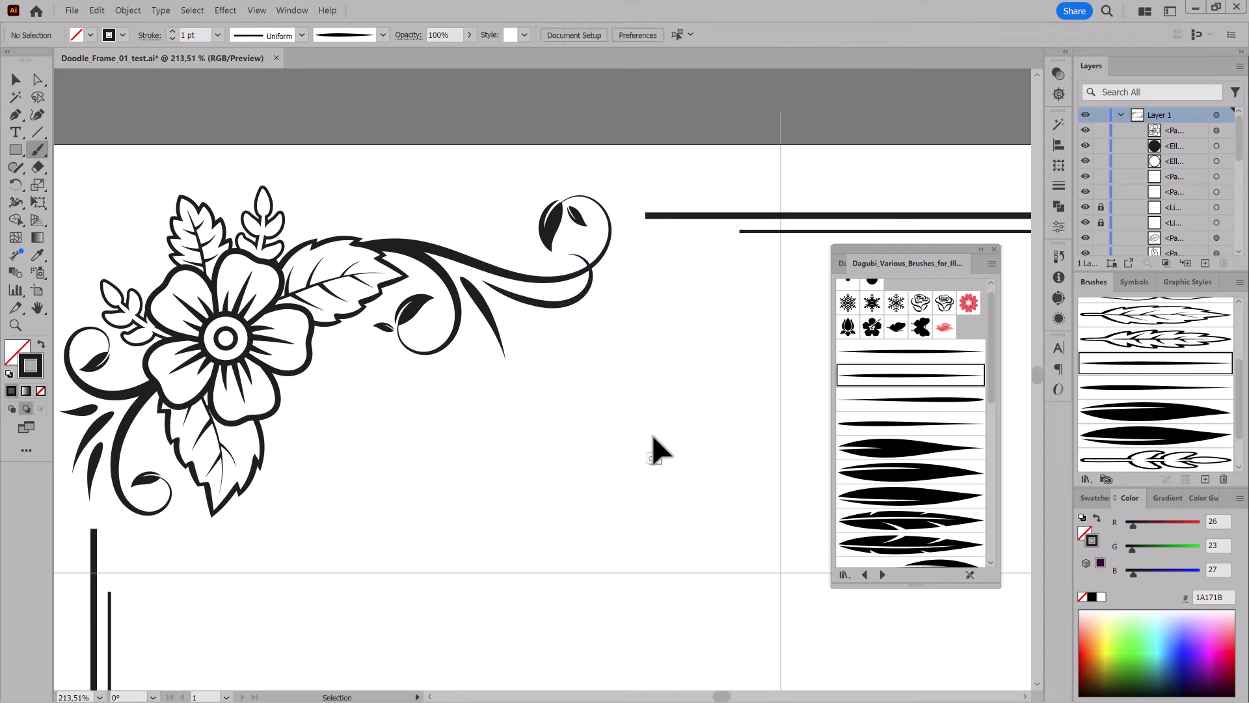
left_click(545, 306, "ctrl")
left_click(885, 424)
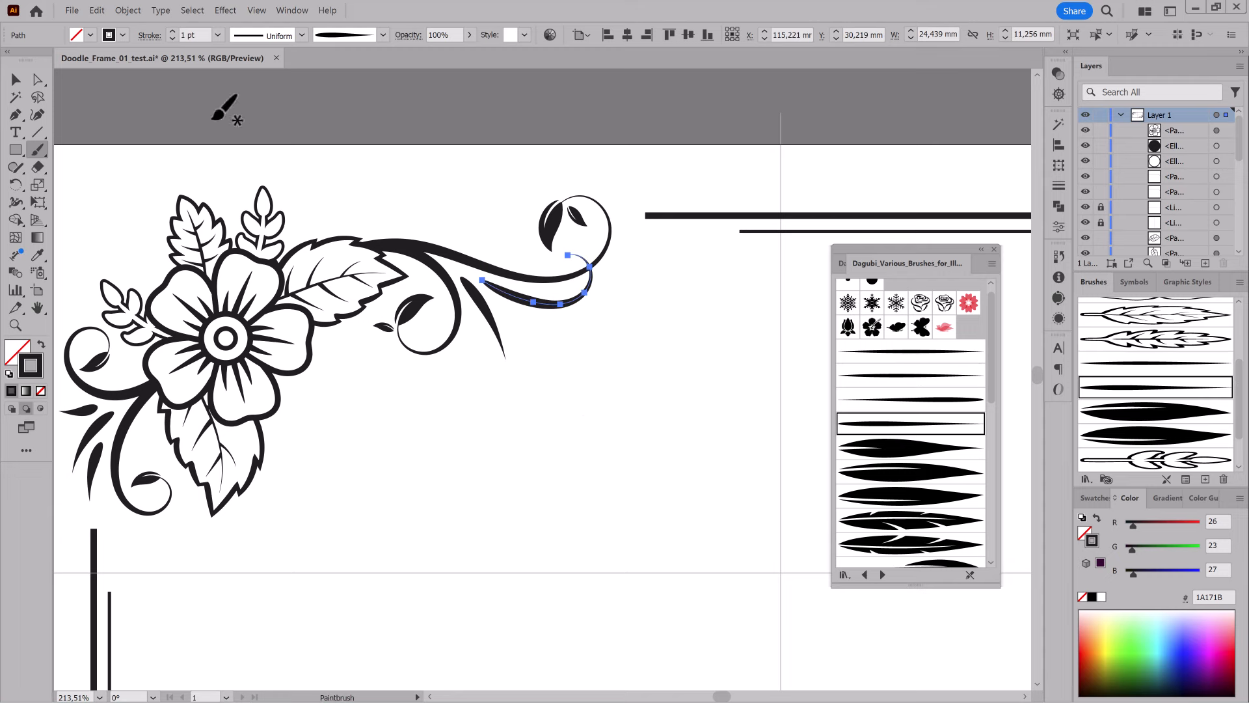
left_click(612, 507, "ctrl")
- Paint a thin 0.5 pt tapered curl running from the fanned strokes below the flower down past the left double lines
mouse_move(705, 501)
left_mouse_down()
mouse_move(650, 480)
mouse_move(675, 349)
left_mouse_up()
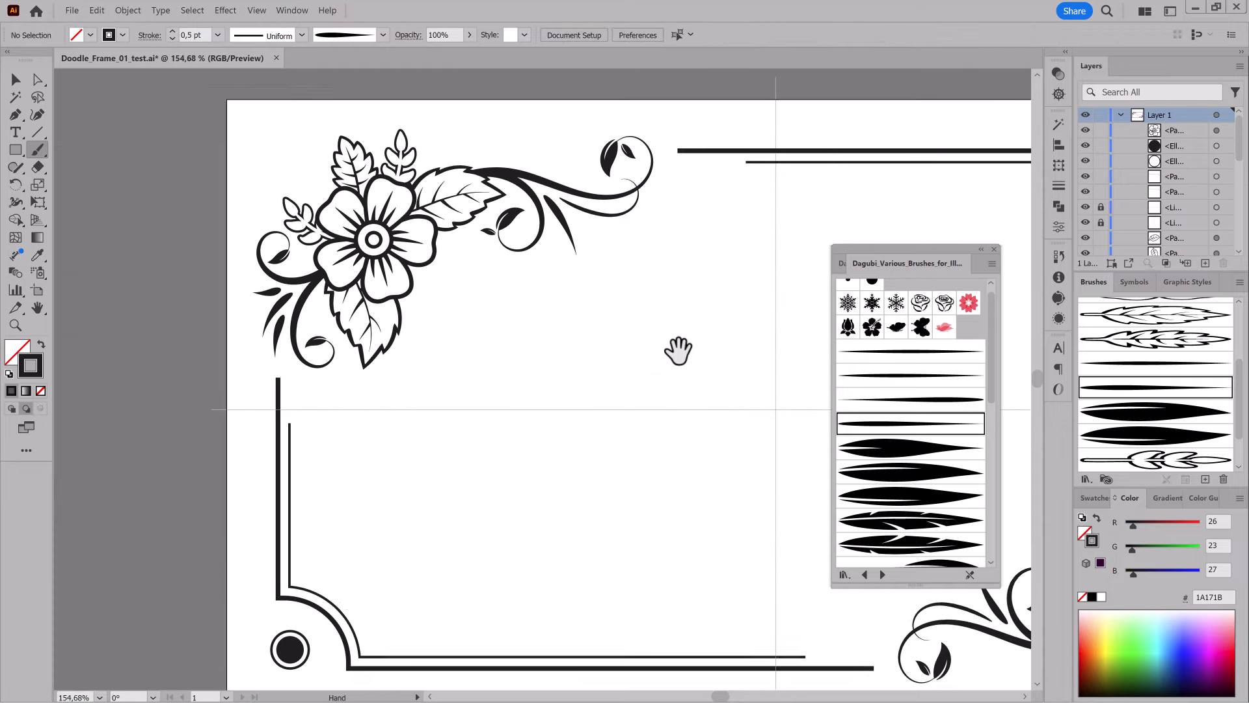
mouse_move(432, 370)
left_mouse_down()
mouse_move(493, 404)
mouse_move(577, 400)
left_mouse_up()
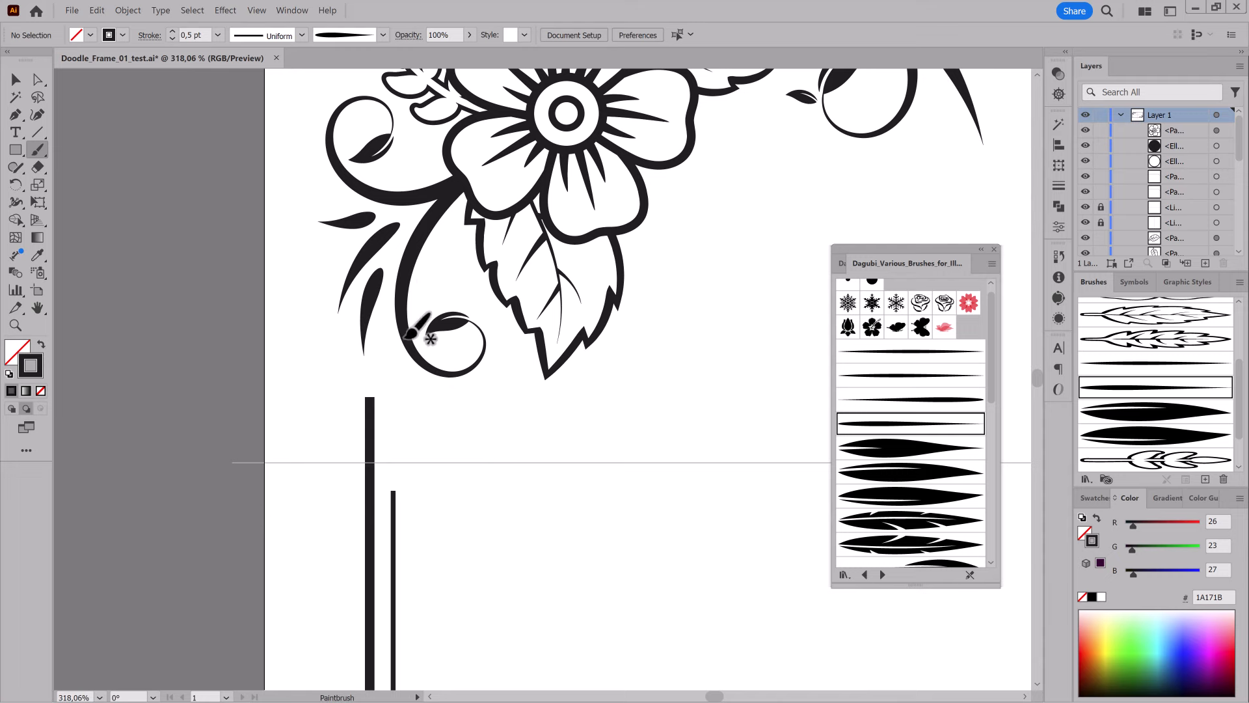
mouse_move(386, 347)
left_mouse_down()
mouse_move(467, 499)
mouse_move(458, 552)
mouse_move(408, 550)
left_mouse_up()
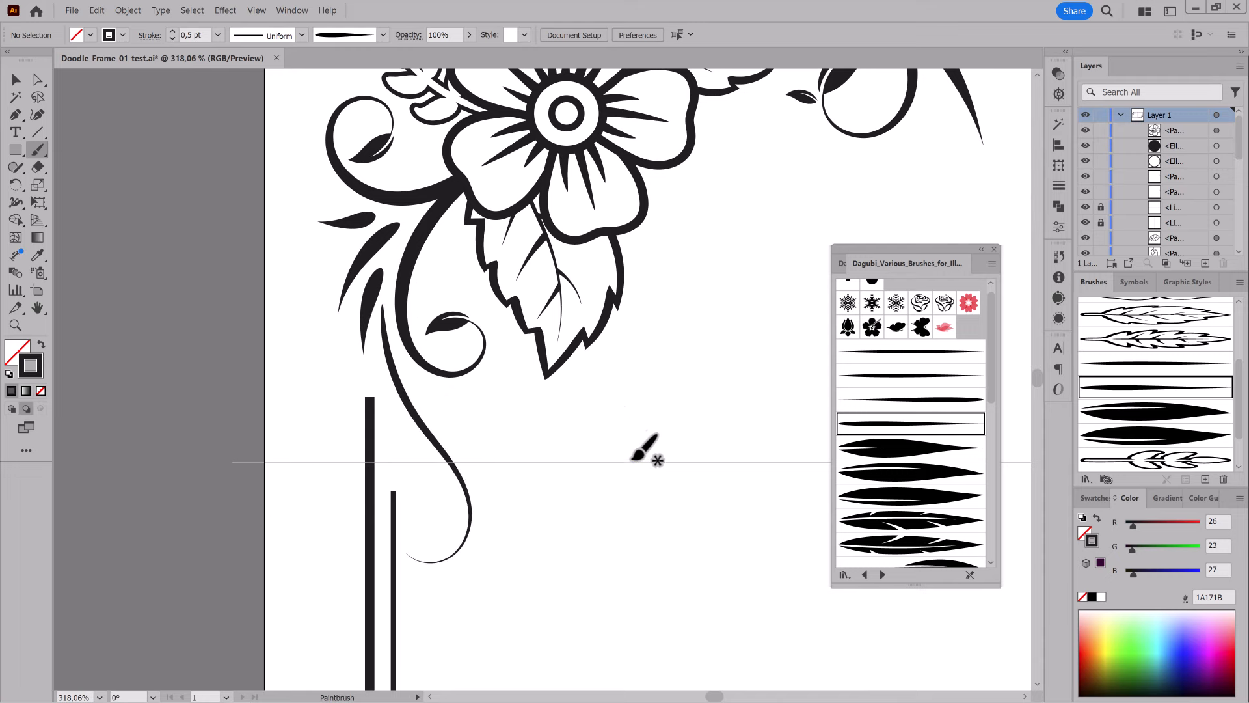
- Select the thick 4 pt outer frame line and outline its stroke
left_click_drag(635, 460, 417, 423)
left_click_drag(618, 404, 361, 322)
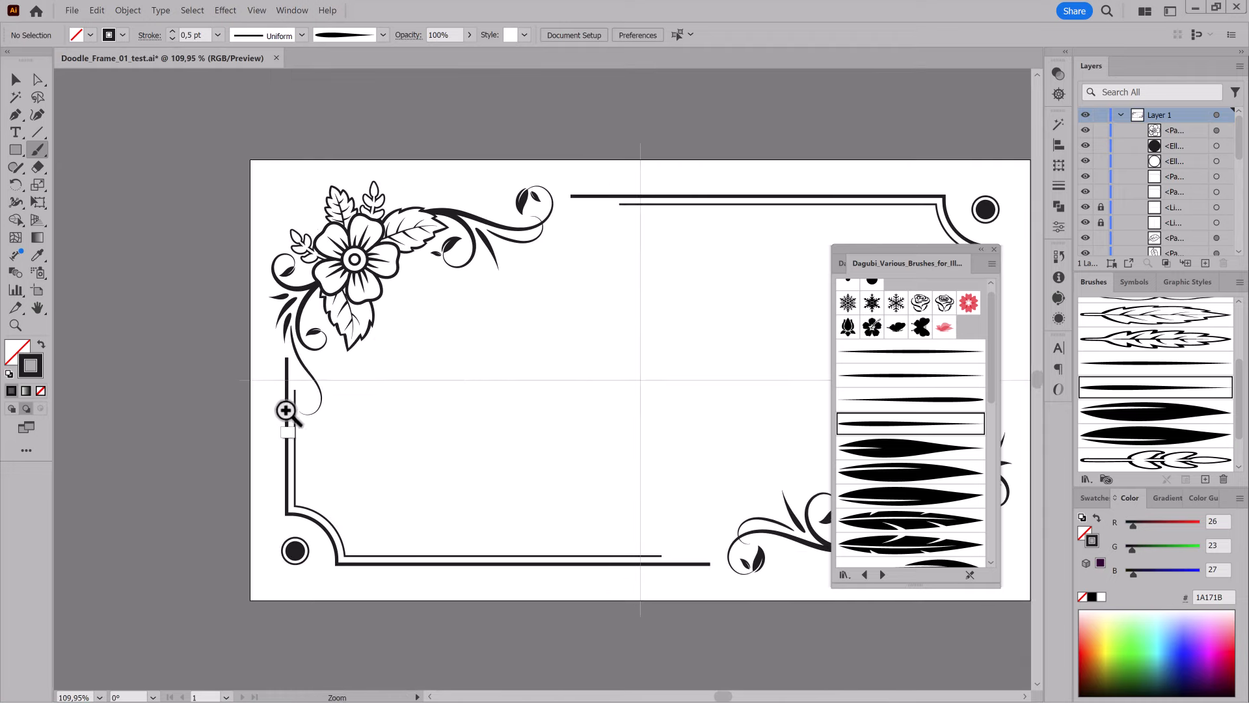
left_click_drag(285, 408, 520, 453)
left_click_drag(546, 402, 619, 417)
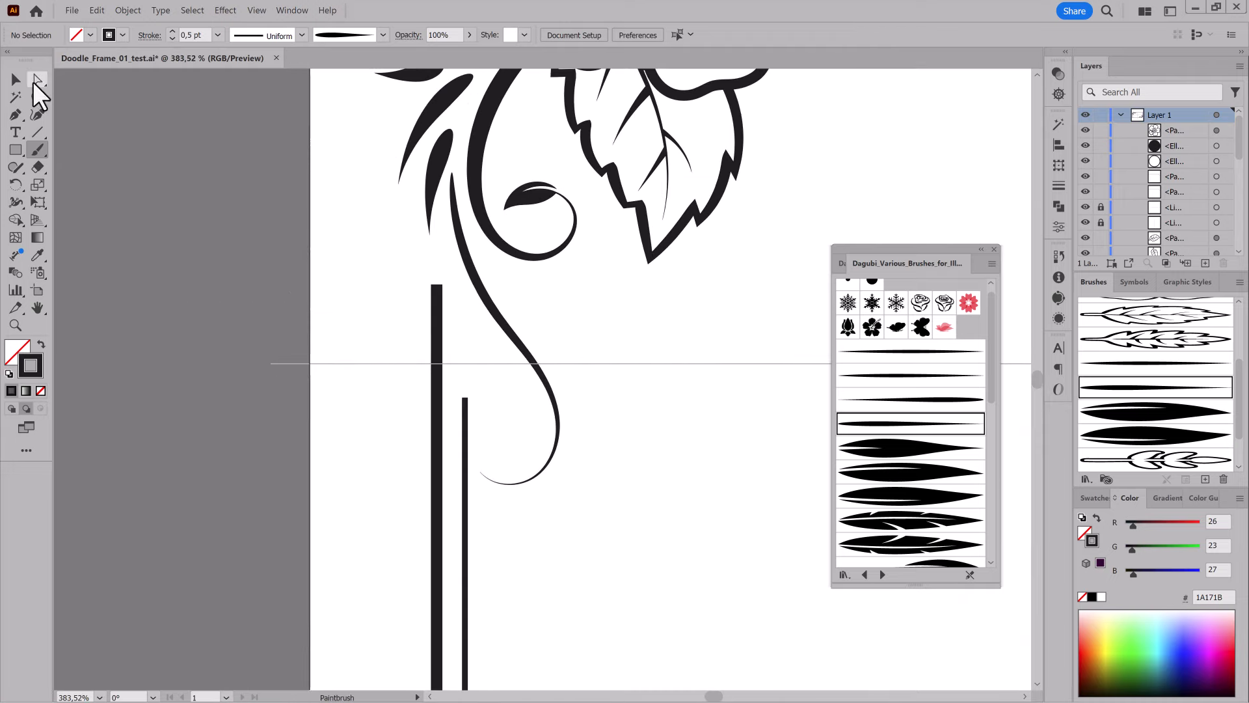
left_click(16, 79)
left_click_drag(602, 336, 491, 266)
left_click_drag(774, 212, 342, 379)
left_click_drag(654, 176, 658, 227)
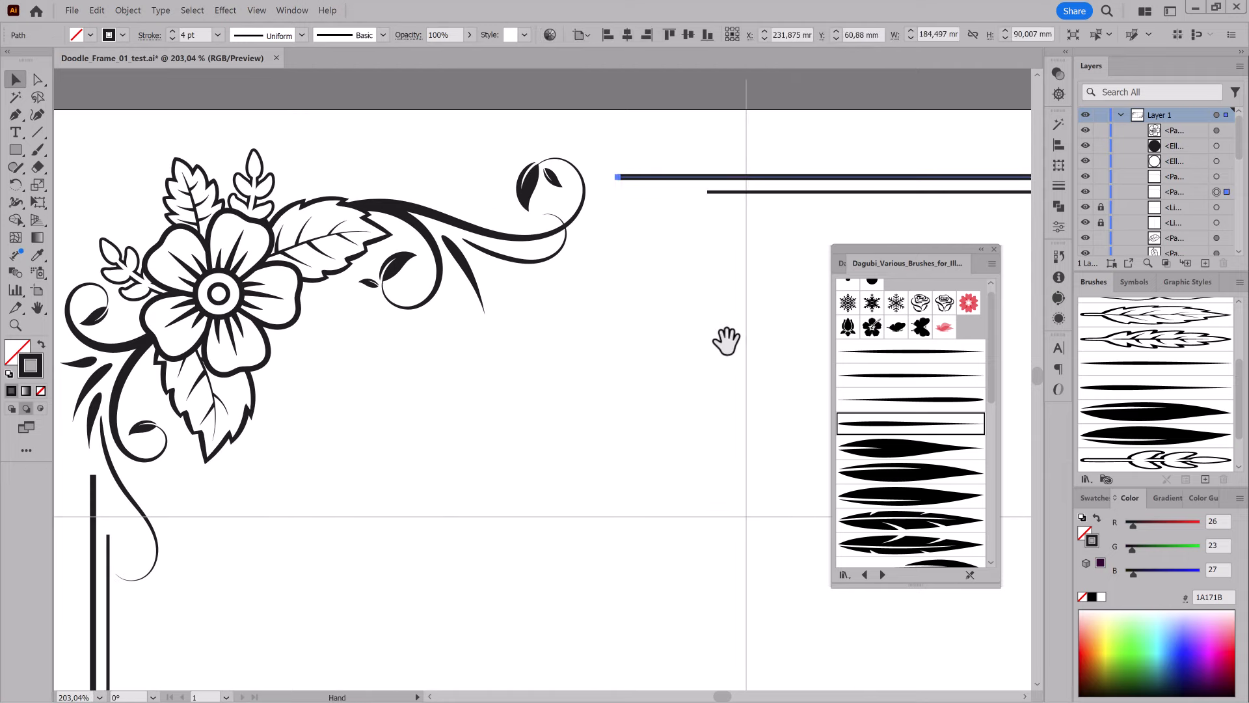
left_click_drag(724, 341, 266, 290)
left_click_drag(490, 430, 664, 420)
left_click(128, 10)
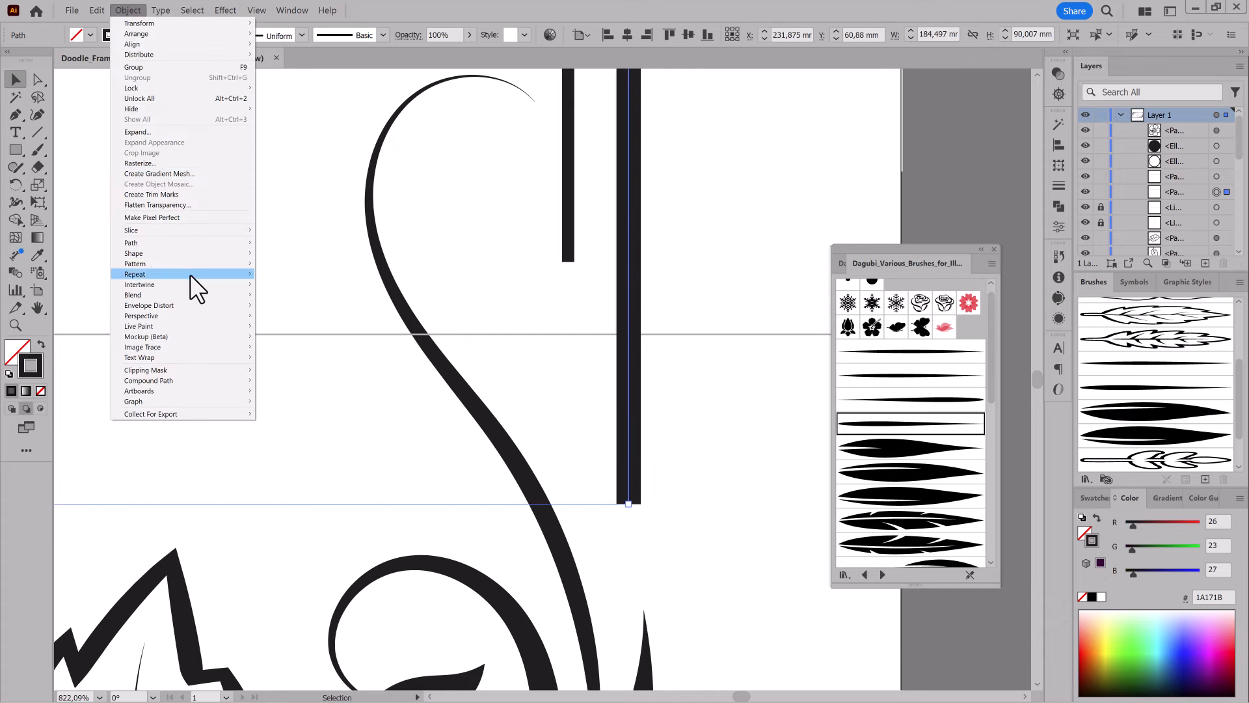
mouse_move(252, 242)
left_click(311, 267)
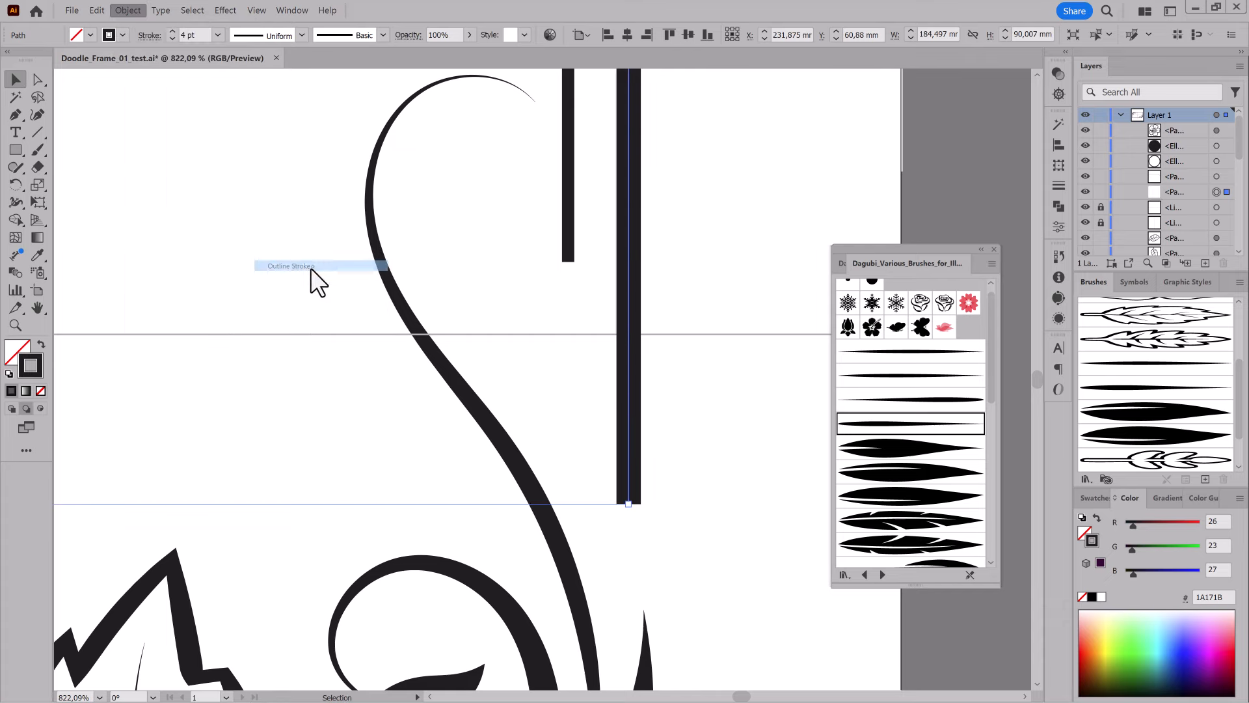
- Slant the outlined outer line's lower end by raising its inner corner, and add an anchor point higher on the inner edge
key("a")
left_click(617, 505)
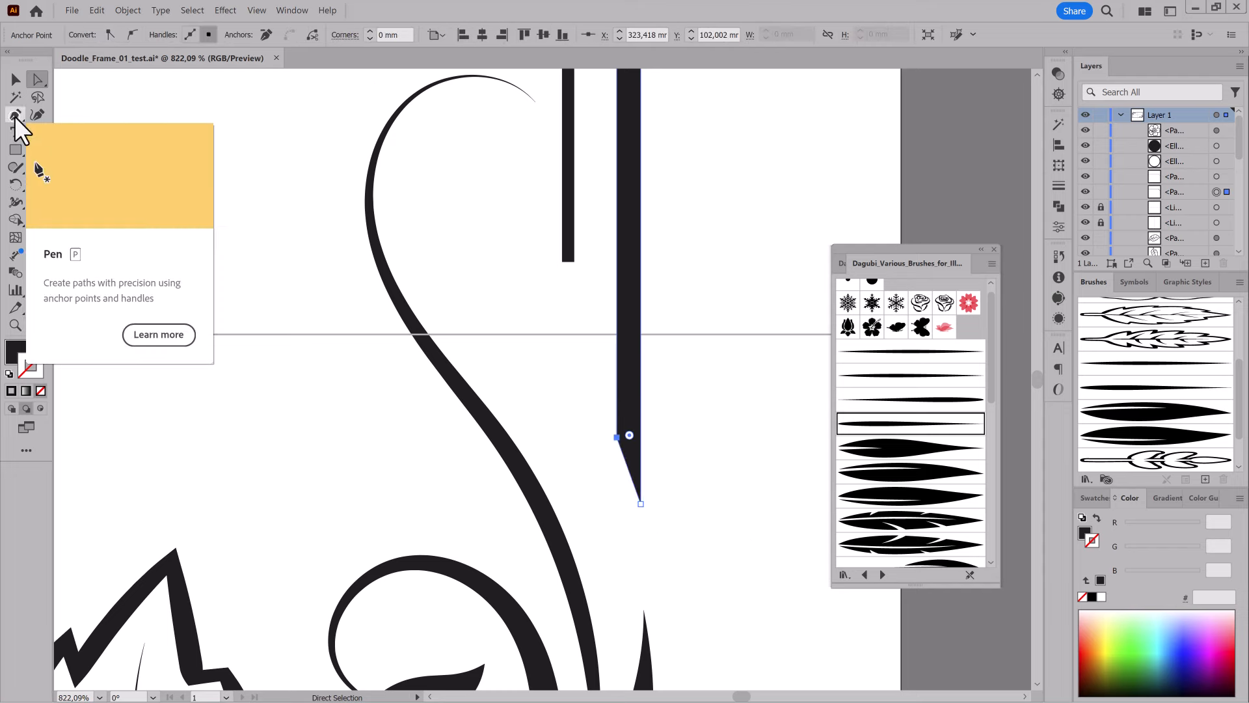
left_click_drag(14, 117, 59, 133)
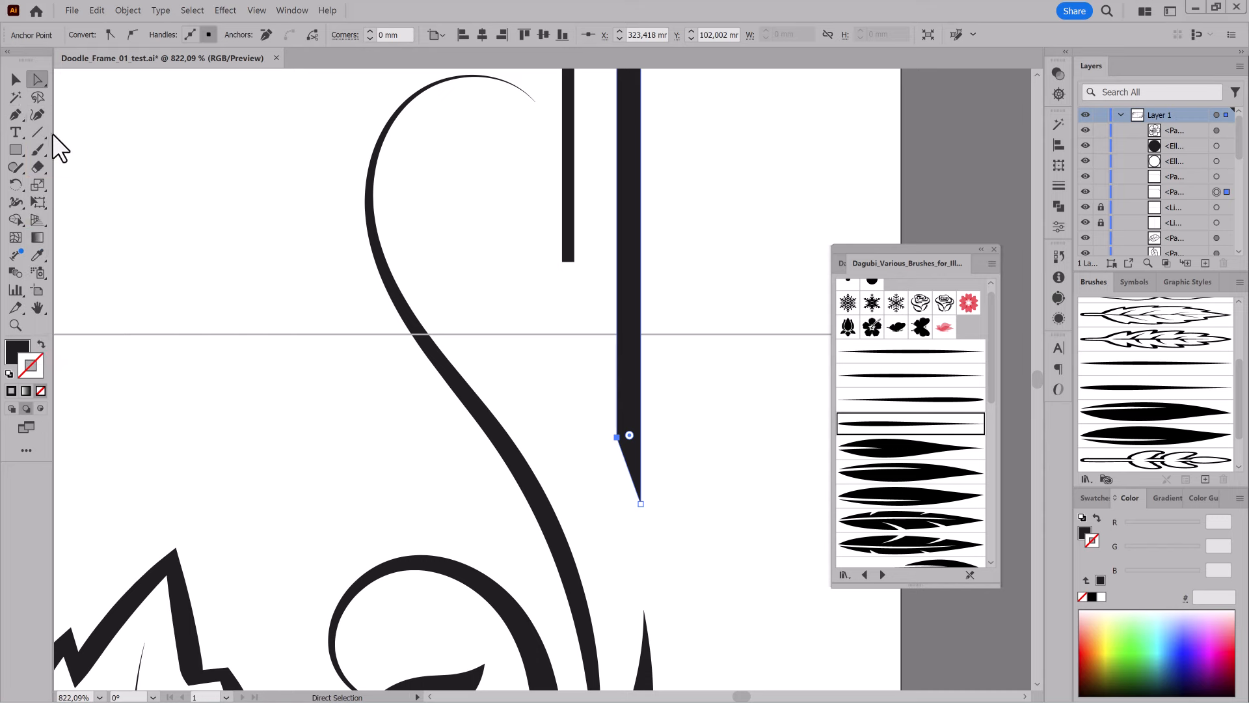
left_click(617, 317)
key("a")
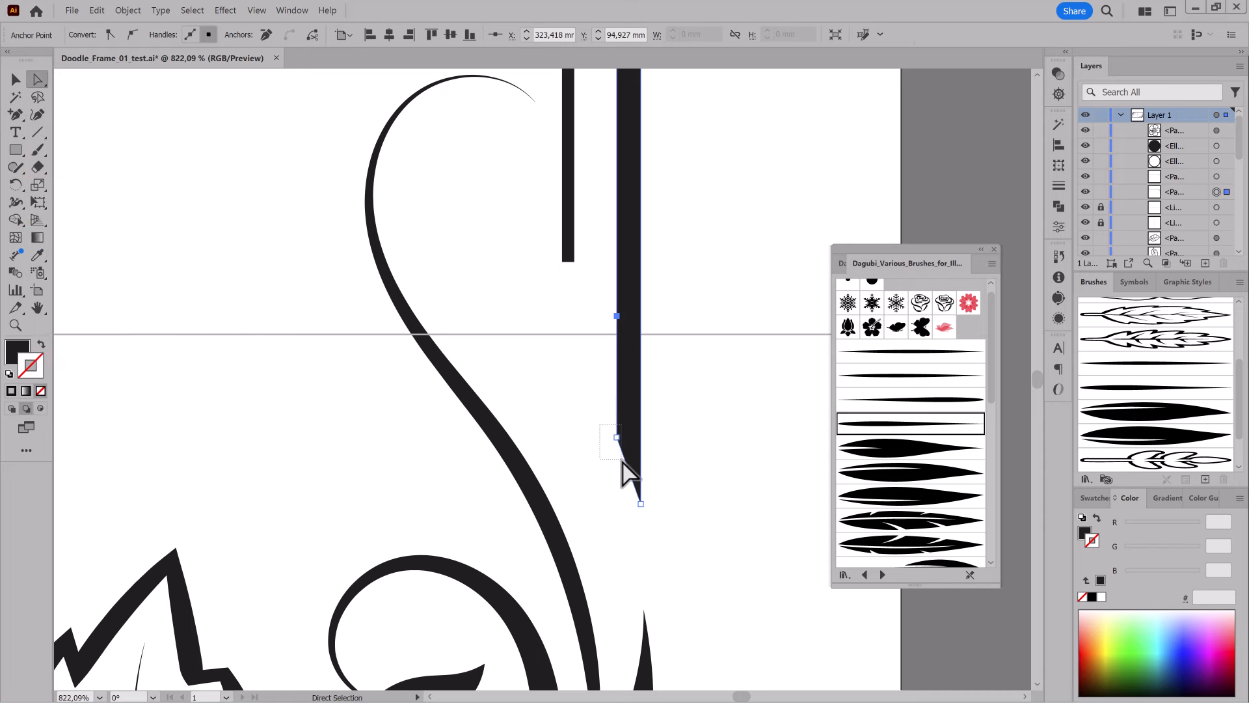
- Select the slanted end's inner corner anchor and nudge it outward to the left and slightly up into a pointed barb
left_click_drag(600, 426, 622, 461)
key("Left")
key("Left")
key("Left")
key("Left")
key("Left")
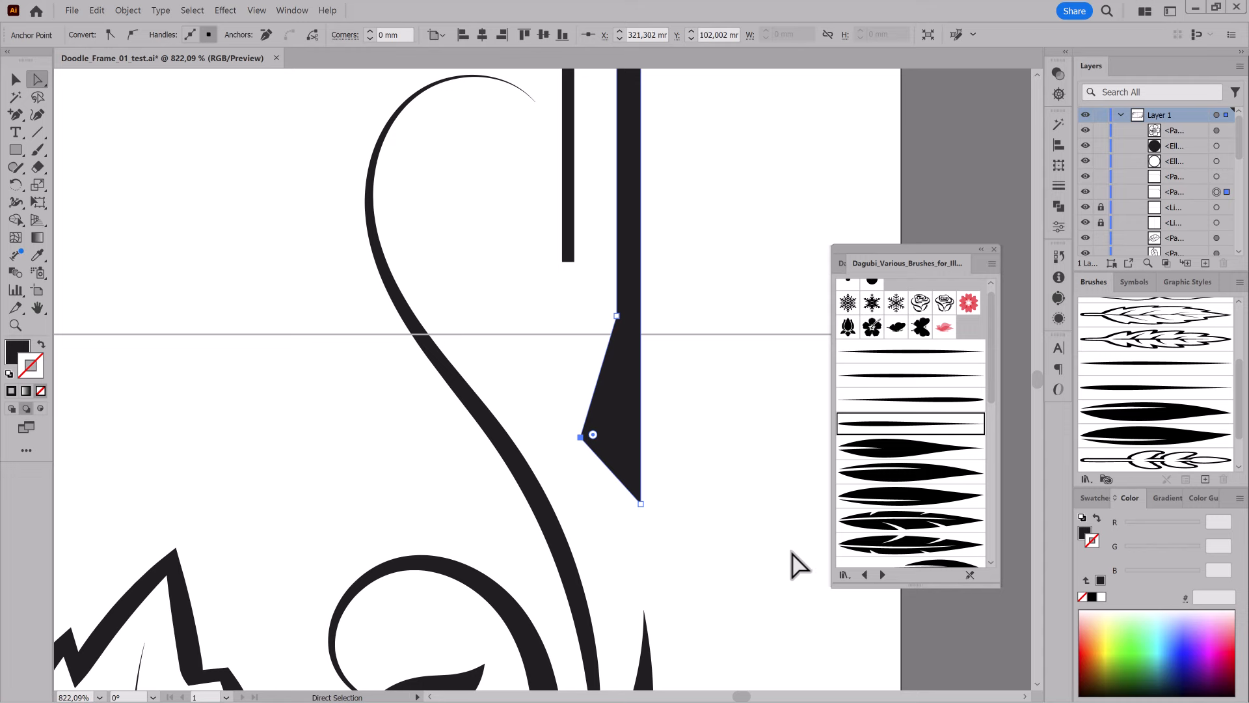
key("Up")
key("Up")
key("Up")
key("Up")
key("Up")
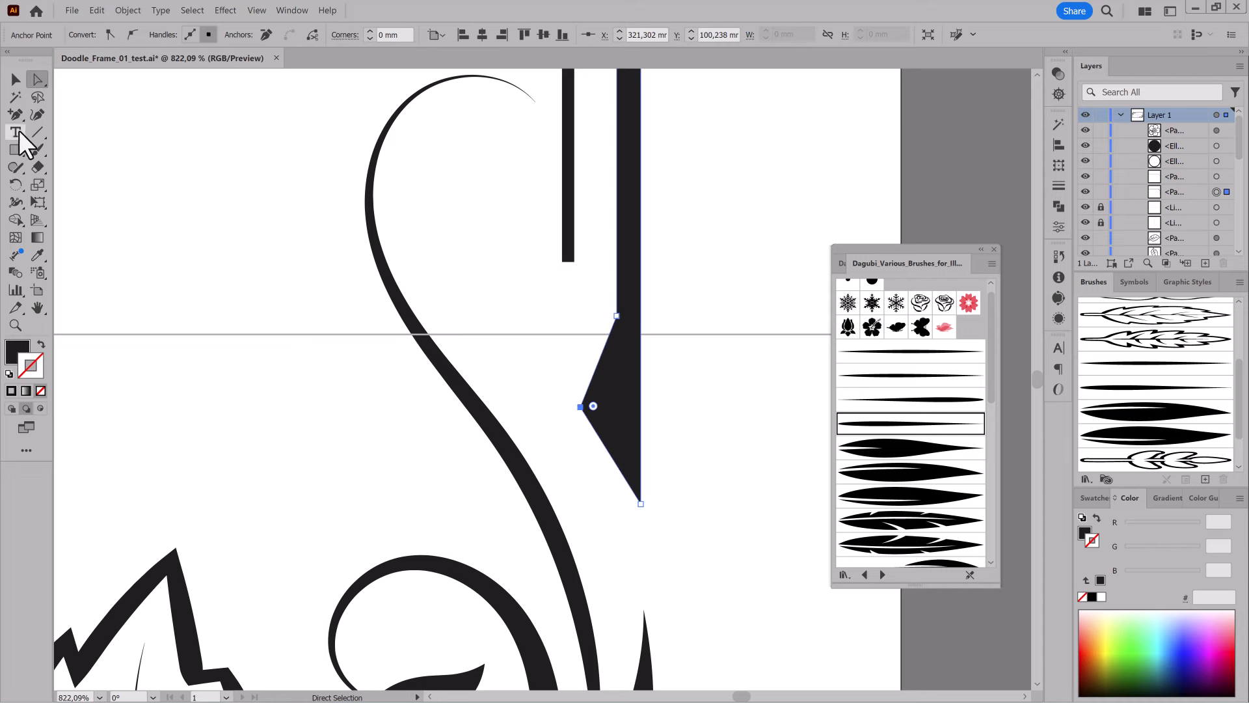
- Bend the barb's upper and lower edges into concave curves with the Anchor Point tool and deselect the line
left_click_drag(16, 121, 59, 167)
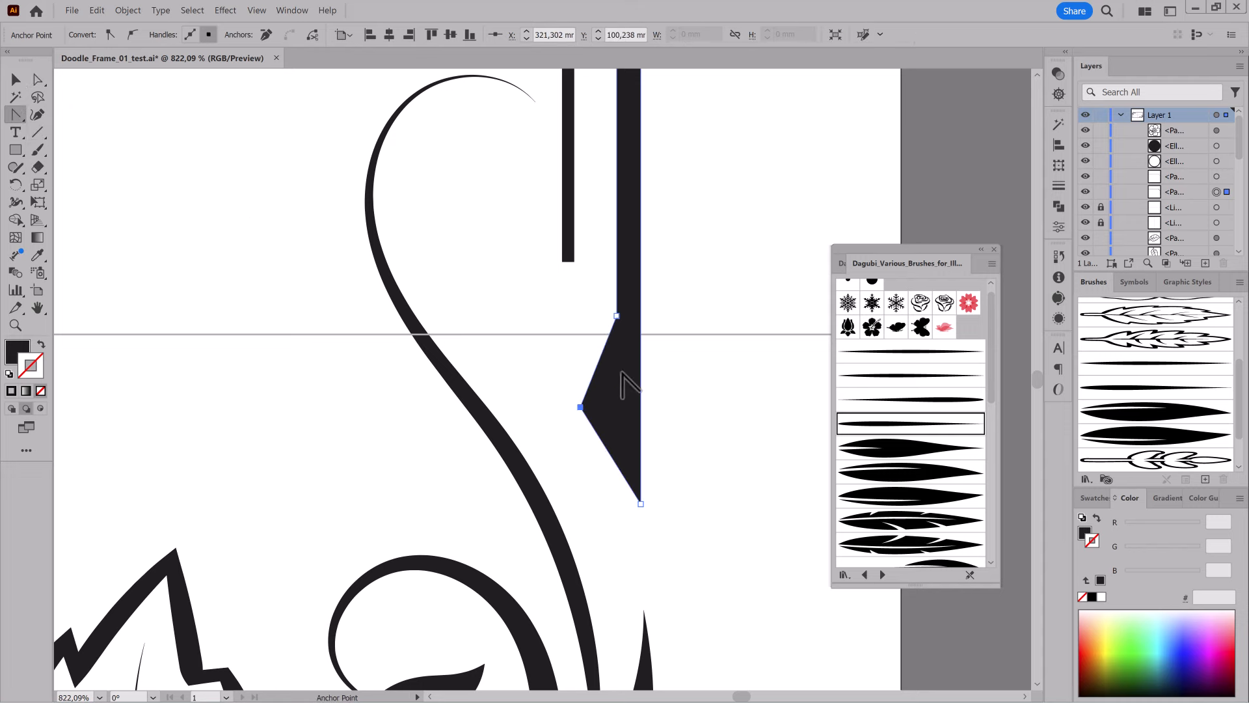
left_click_drag(596, 369, 607, 394)
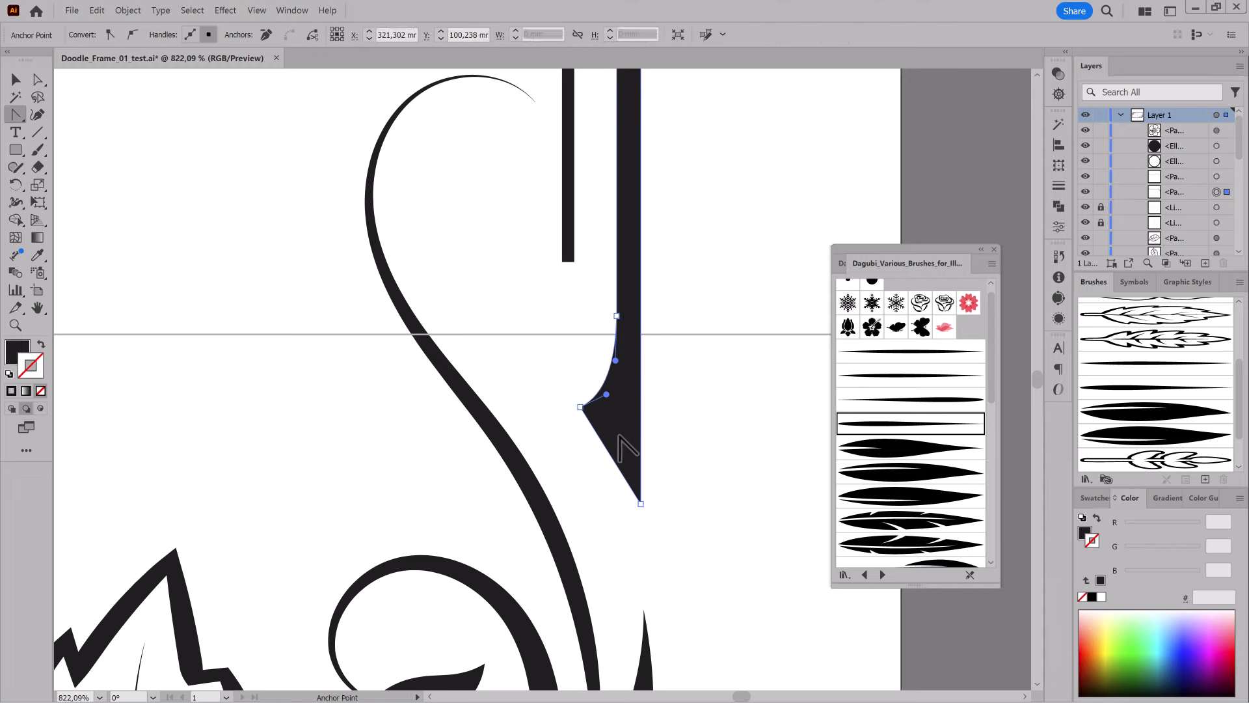
left_click_drag(609, 449, 627, 408)
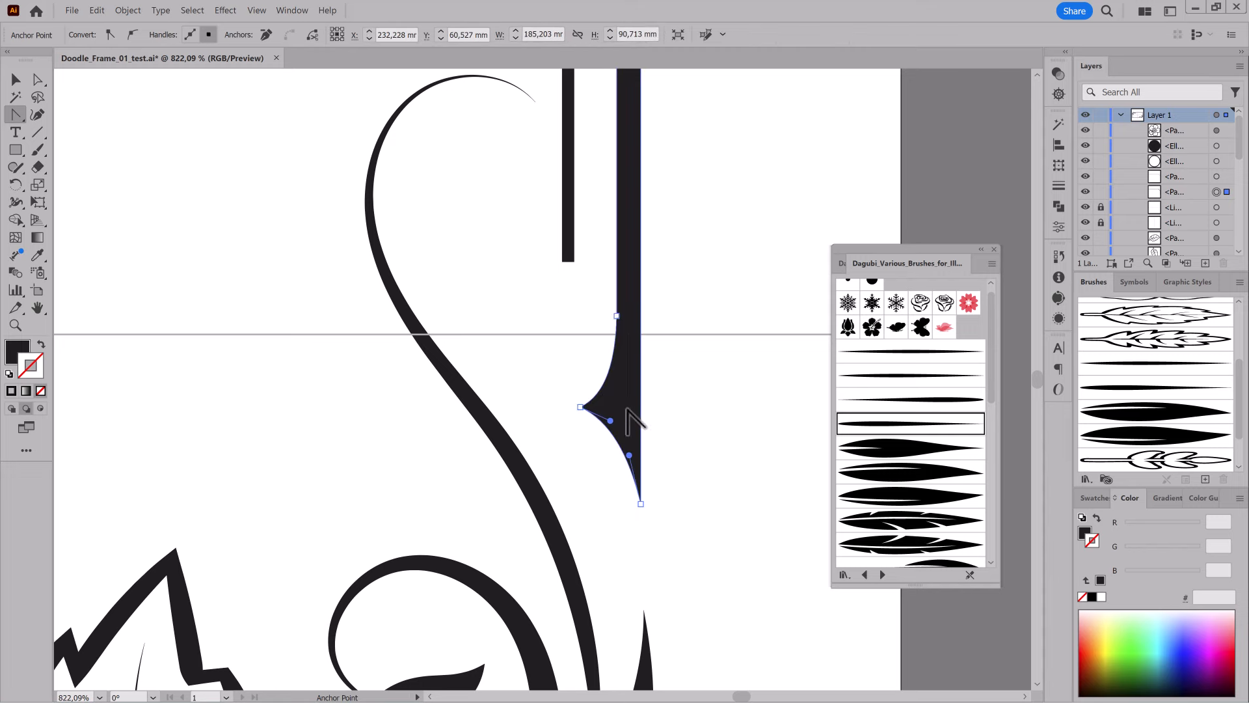
left_click_drag(620, 329, 617, 363)
left_click(704, 393, "ctrl")
- Slant the outer line's other end near the top curl by shifting its lower corner right, and add an anchor point on its lower edge
left_click_drag(729, 470, 284, 416)
left_click_drag(206, 502, 416, 427)
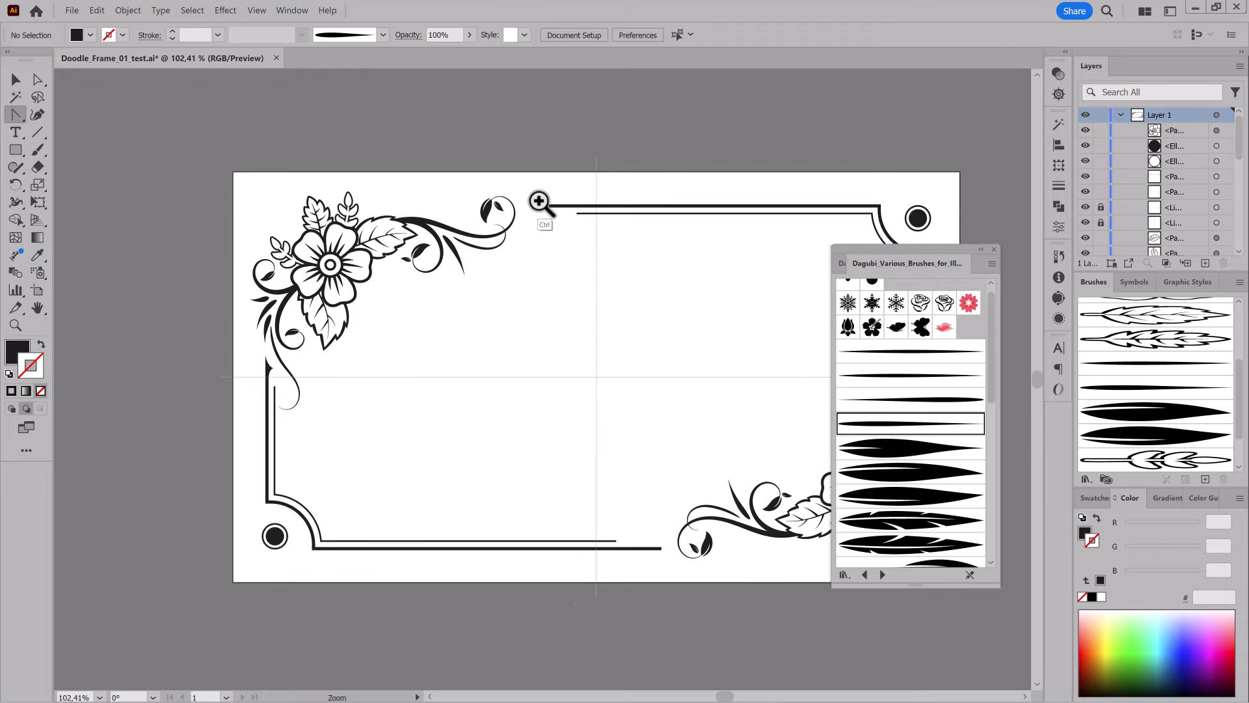
left_click_drag(538, 202, 807, 455)
left_click(37, 79)
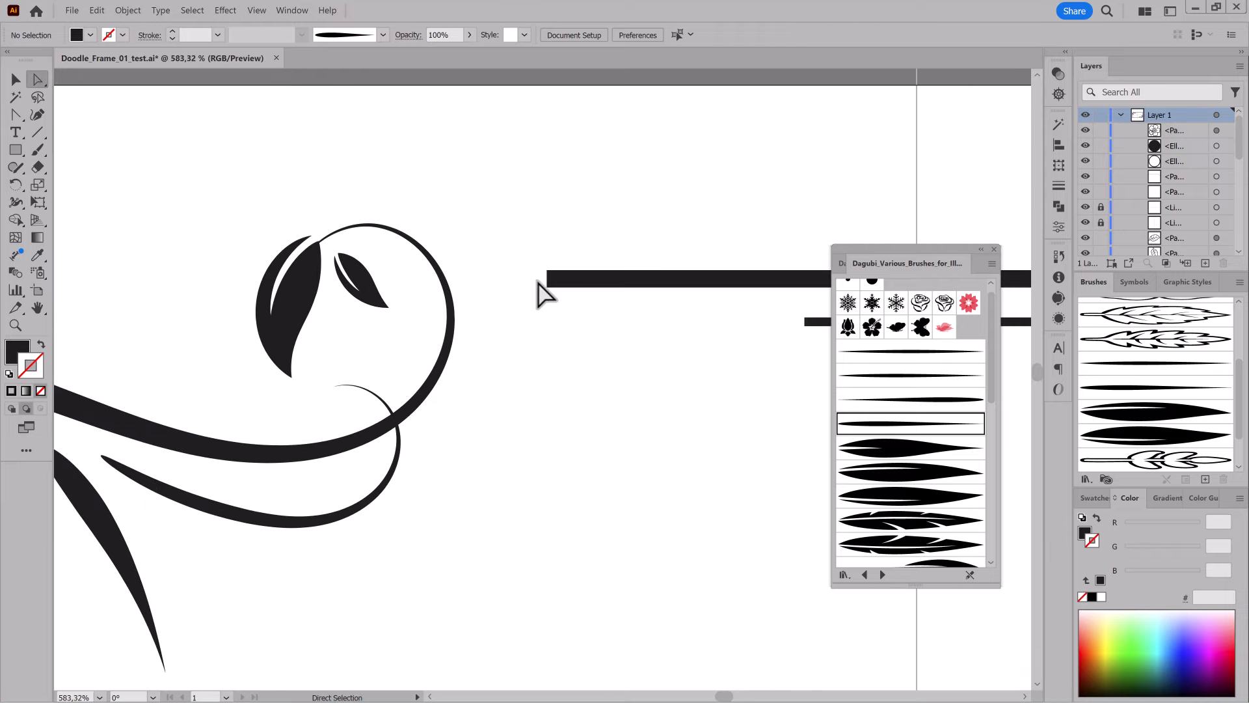
left_click_drag(536, 281, 558, 303)
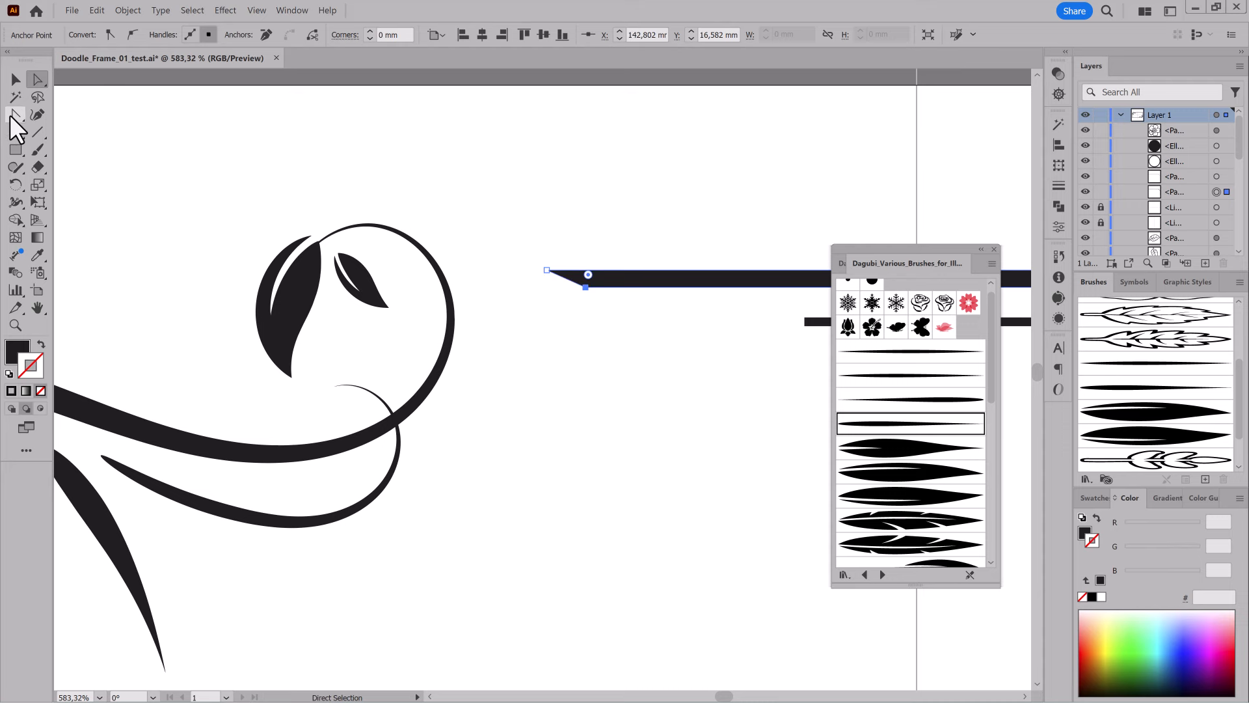
left_click_drag(10, 115, 60, 130)
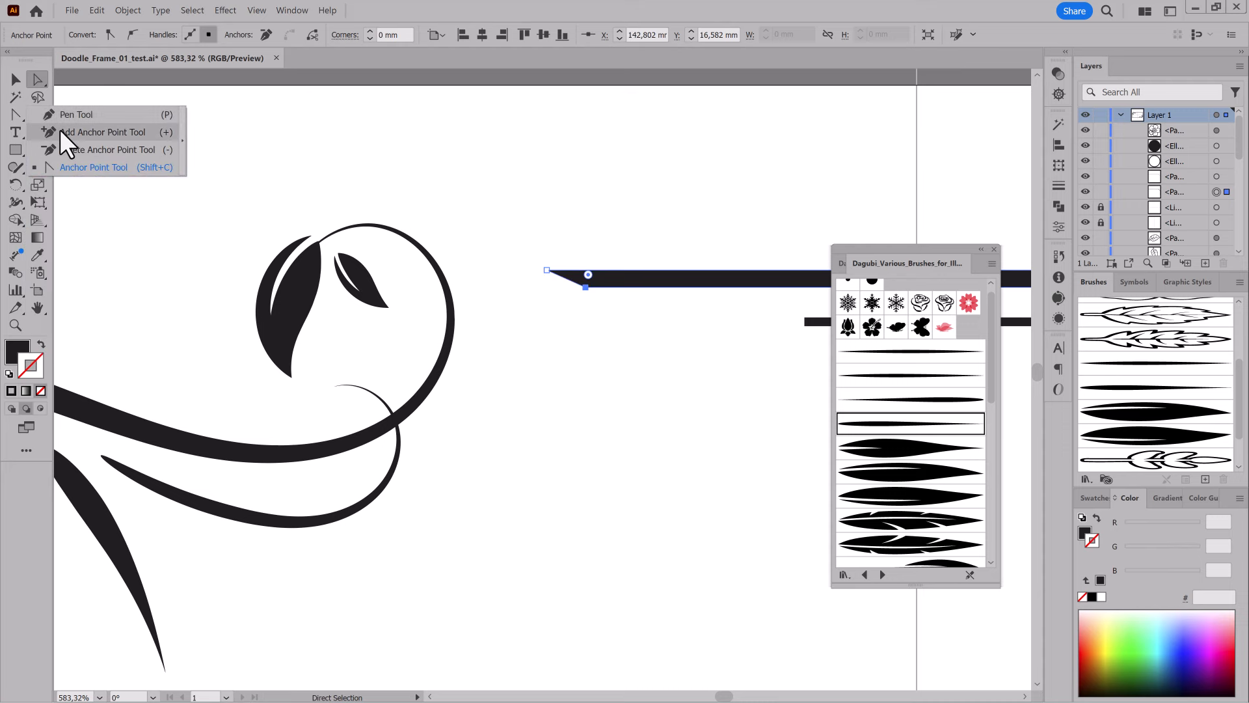
left_click(654, 287)
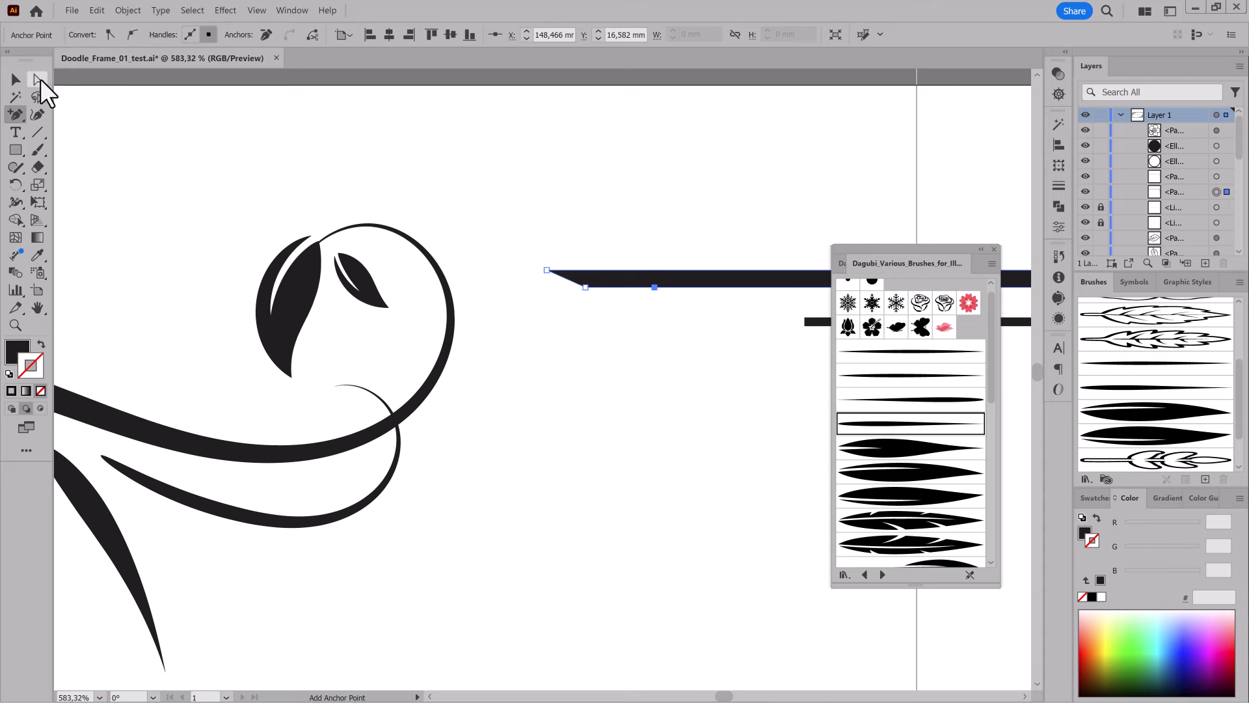
- Nudge the lower corner anchor of the outer line's slanted left end down to form a pointed barb
left_click(38, 81)
key("Down")
key("Down")
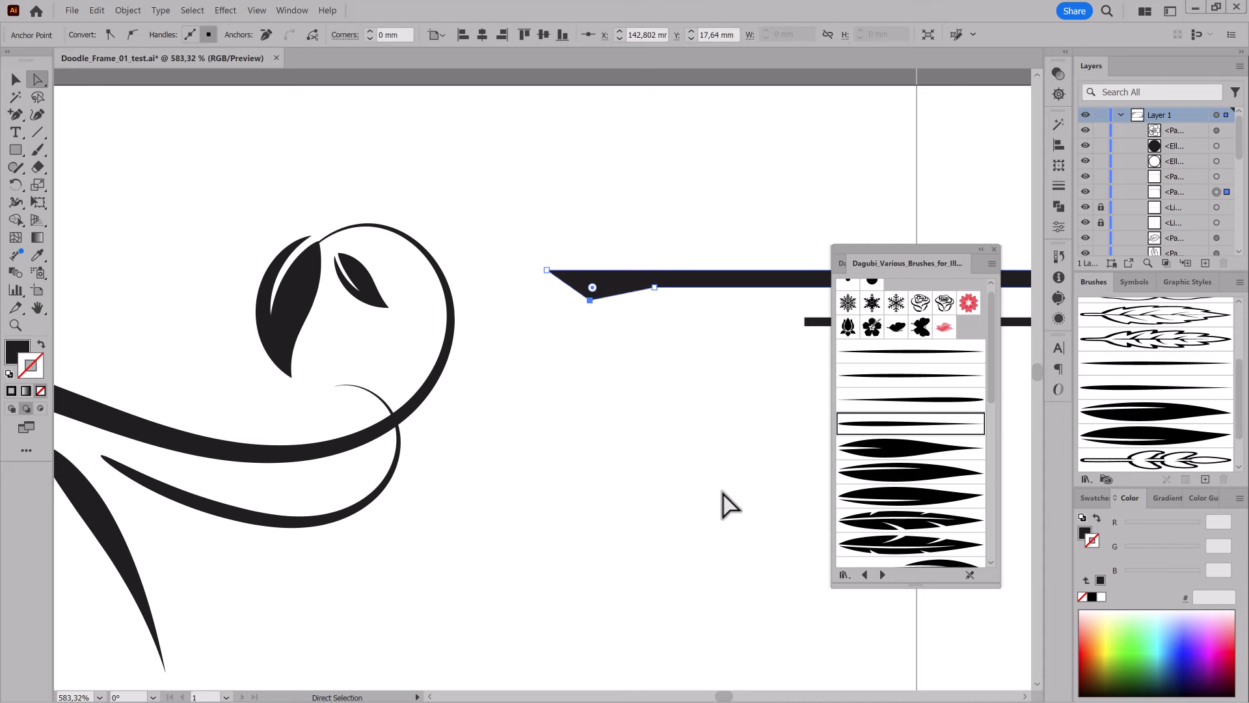
- Curve both edges of the left end's barb inward with the Anchor Point tool, refine the curve handle and deselect
left_click(26, 117)
left_click(51, 167)
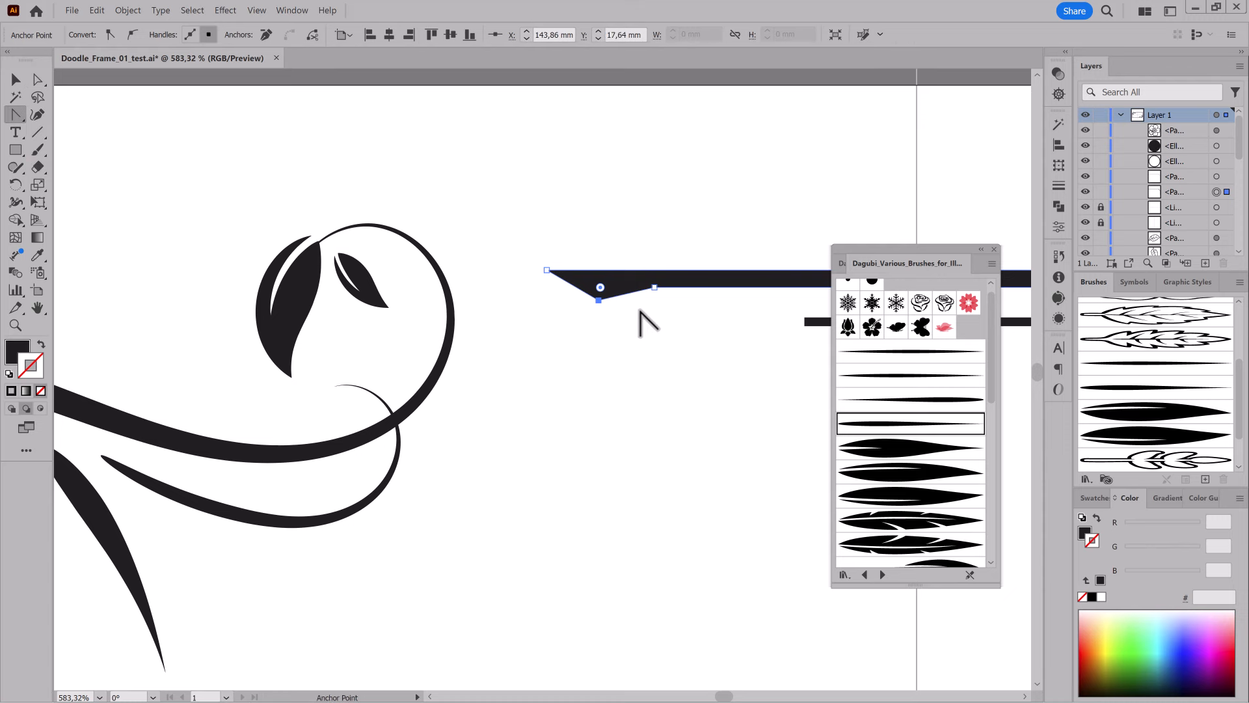
key("ctrl+space")
left_click_drag(605, 260, 644, 348)
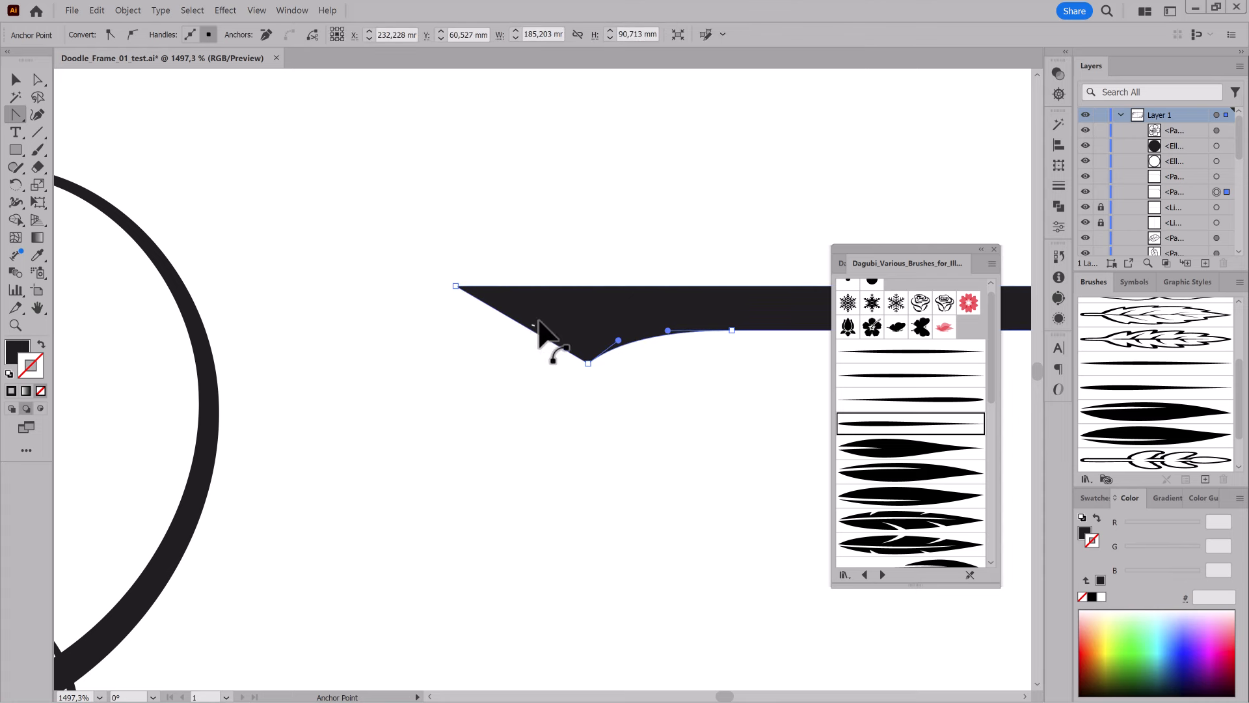
left_click_drag(538, 320, 535, 322)
left_click(671, 334)
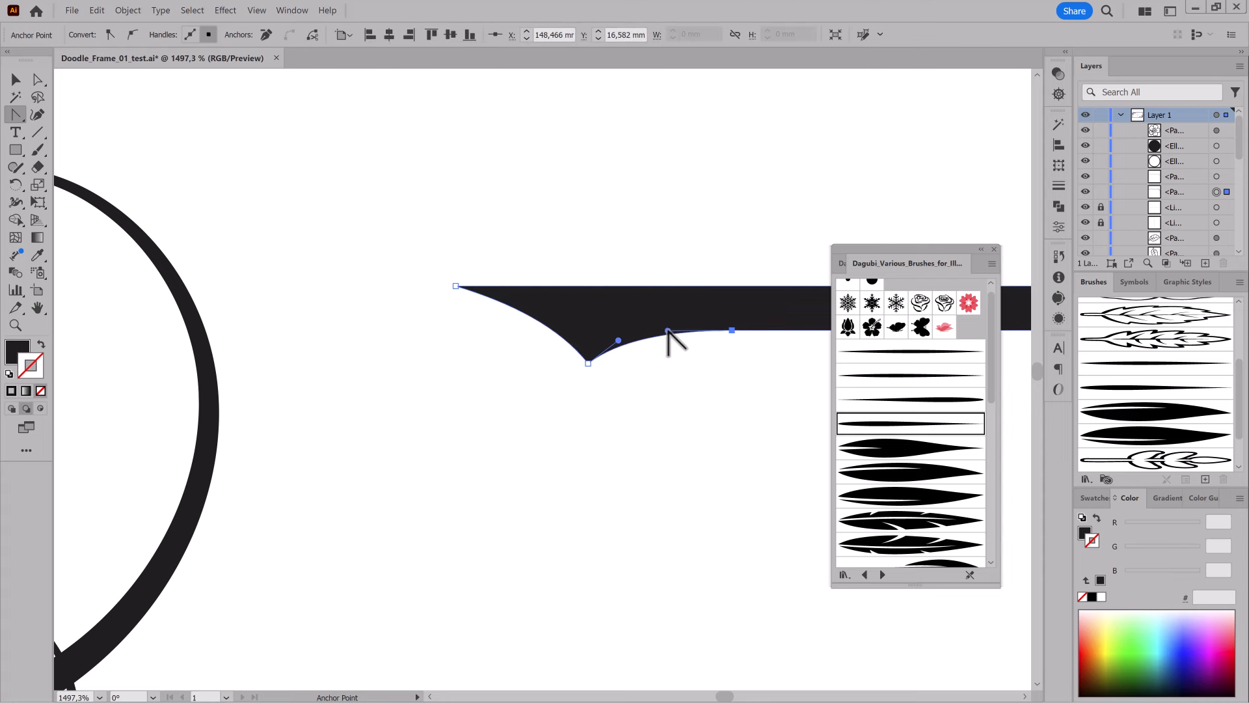
left_click_drag(666, 331, 674, 330)
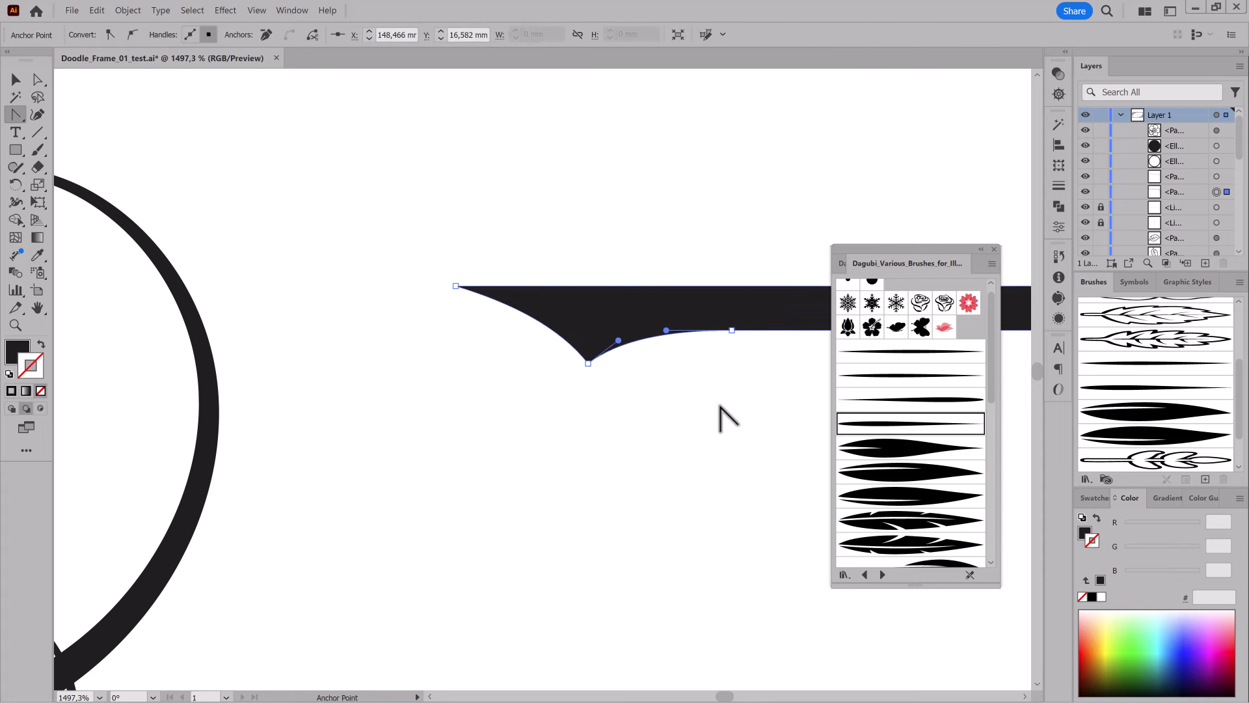
left_click(714, 406, "ctrl")
- Select the thin 2 pt inner frame line and give its stroke round caps
left_click(683, 438, "ctrl+alt")
left_click_drag(693, 452, 397, 319)
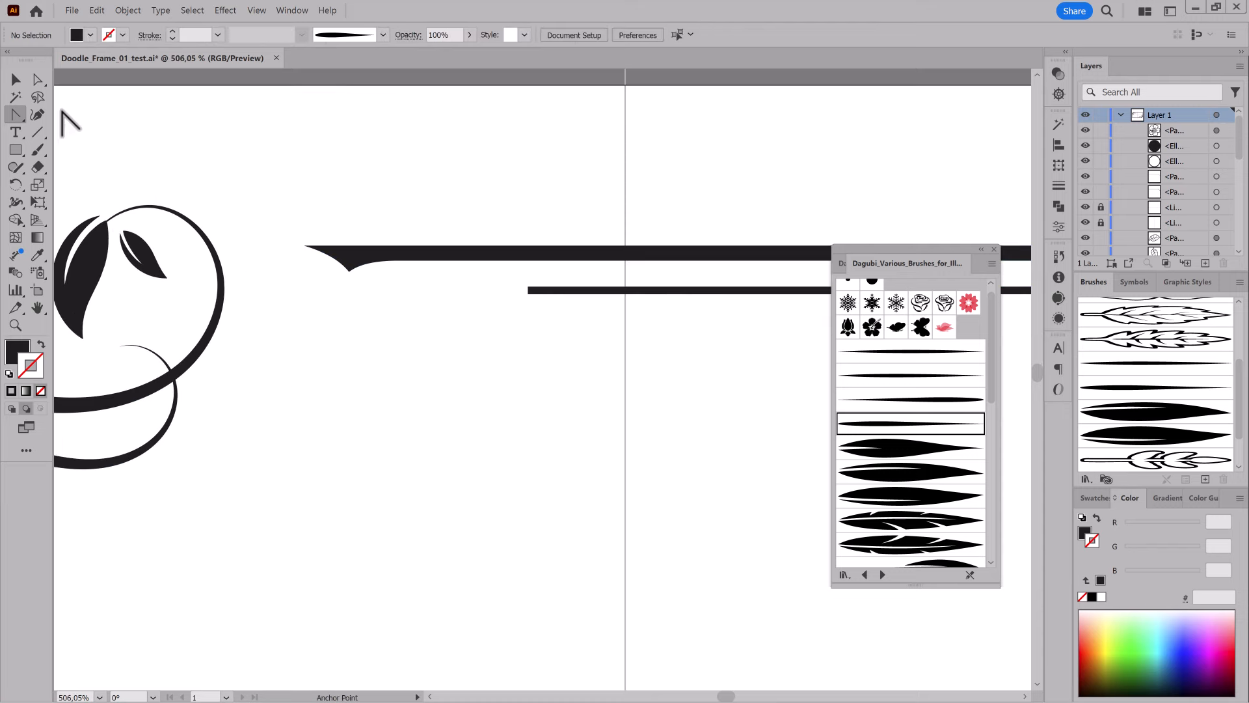
left_click_drag(37, 81, 66, 96)
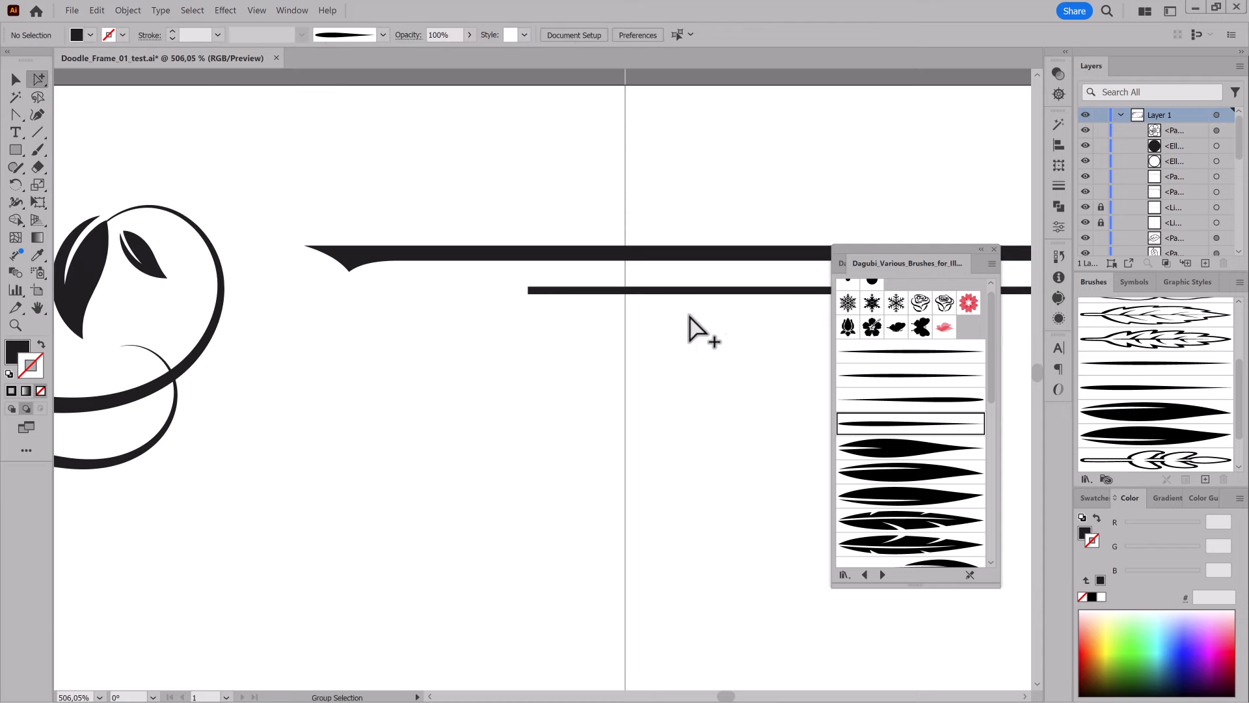
left_click(725, 290)
left_click(531, 287, "ctrl")
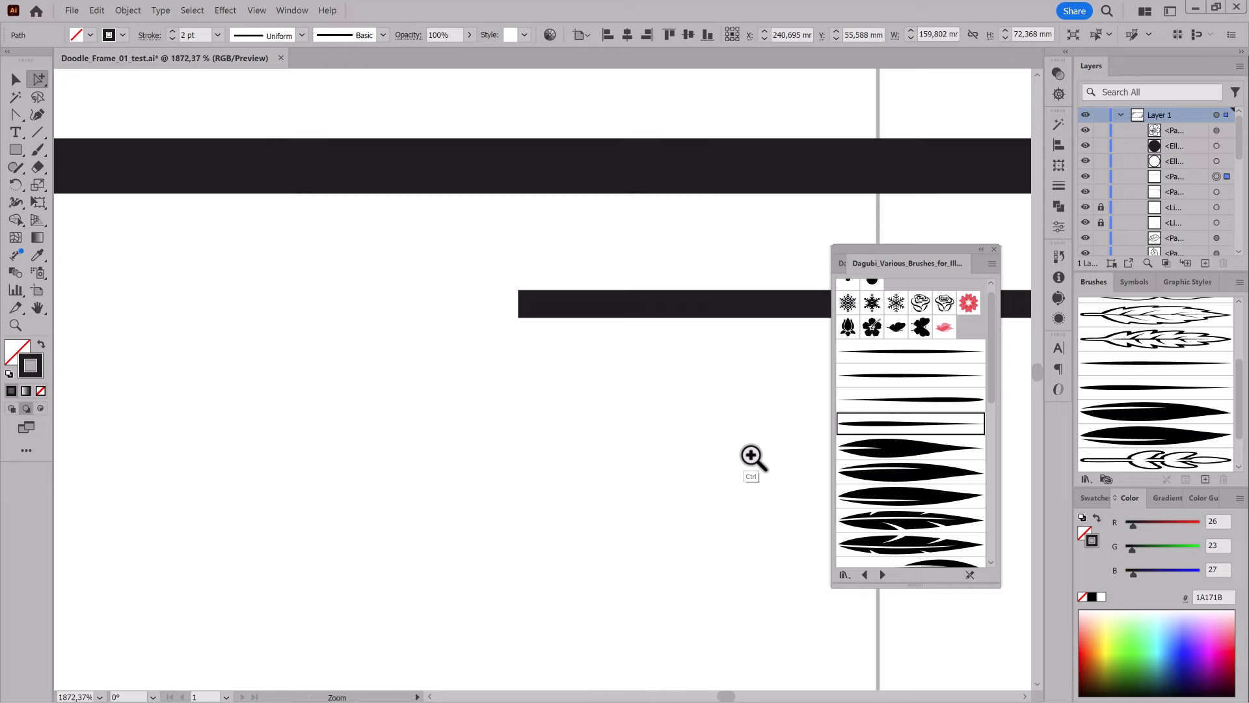
left_click(1059, 186)
left_click(948, 160)
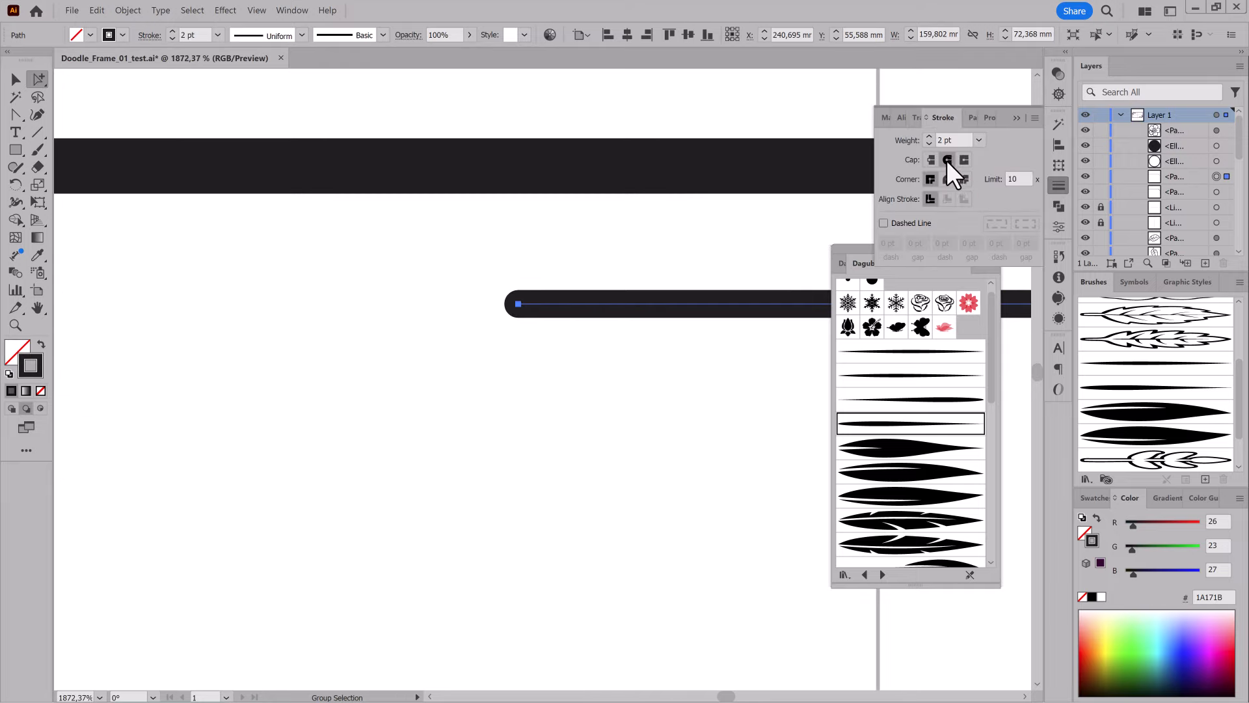
left_click(1015, 117)
- Move the brush library aside, select the upper-right double lines and both corner circles, and collect them in a new layer
mouse_move(707, 418)
left_mouse_down()
mouse_move(455, 403)
mouse_move(406, 416)
left_mouse_up()
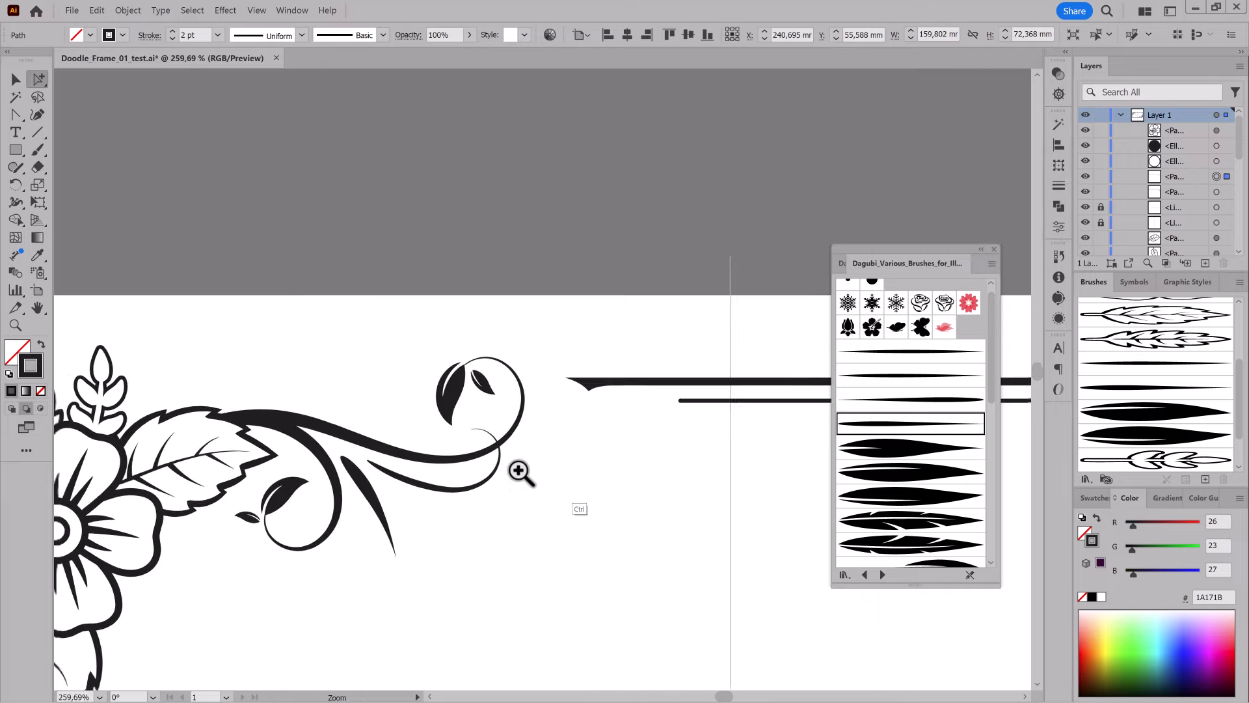
left_click_drag(577, 489, 495, 494)
left_click_drag(597, 516, 541, 268)
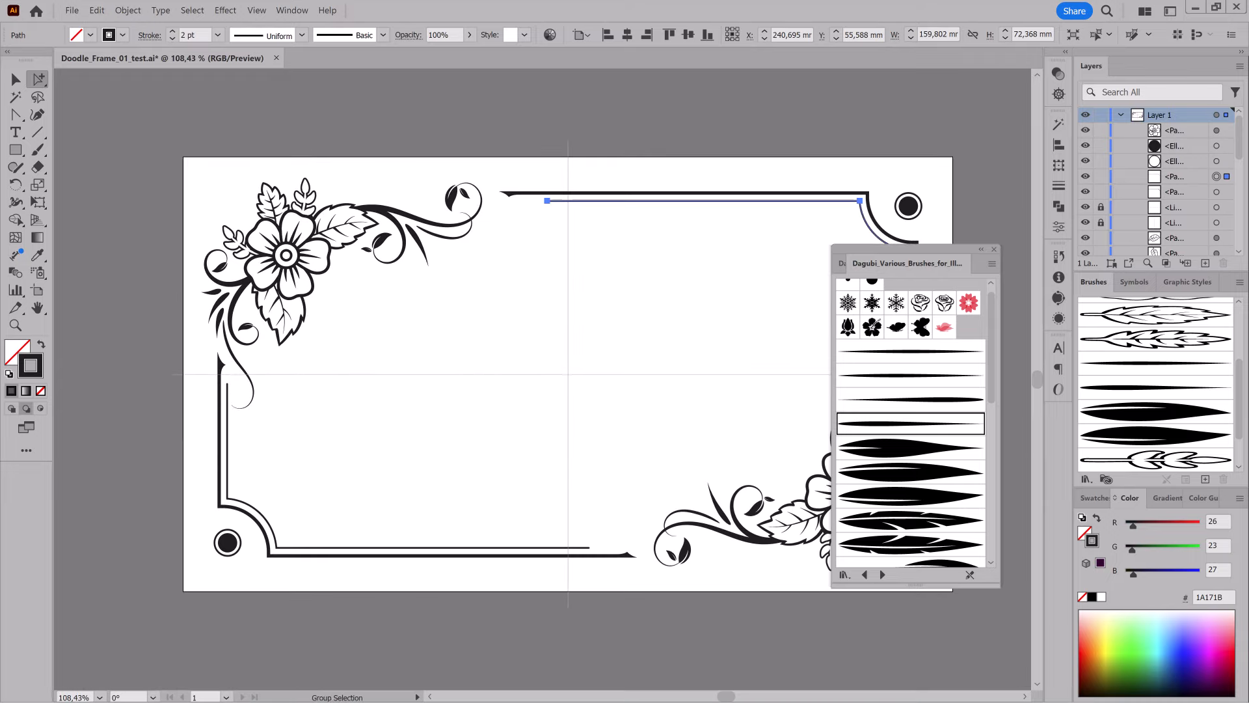
left_click_drag(968, 268, 1003, 288)
left_click_drag(683, 293, 592, 265)
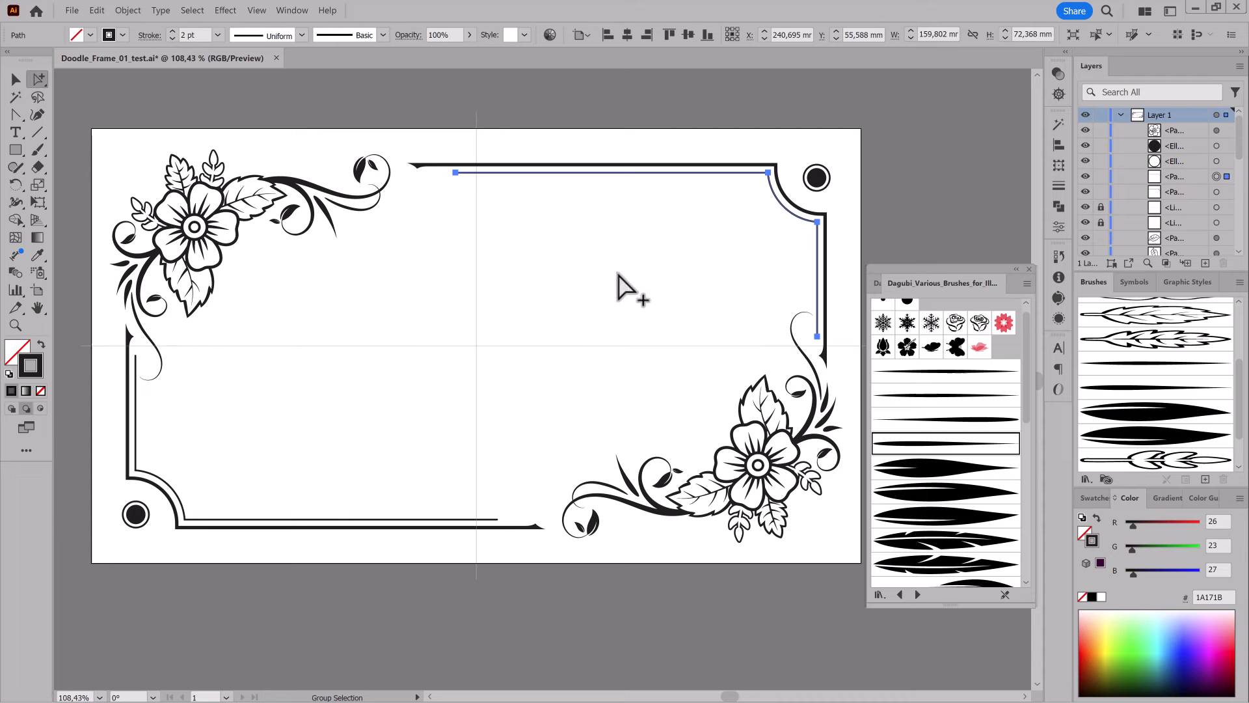
left_click(16, 79)
left_click_drag(682, 131, 848, 257)
left_click(1181, 146)
left_click(1198, 191, "shift")
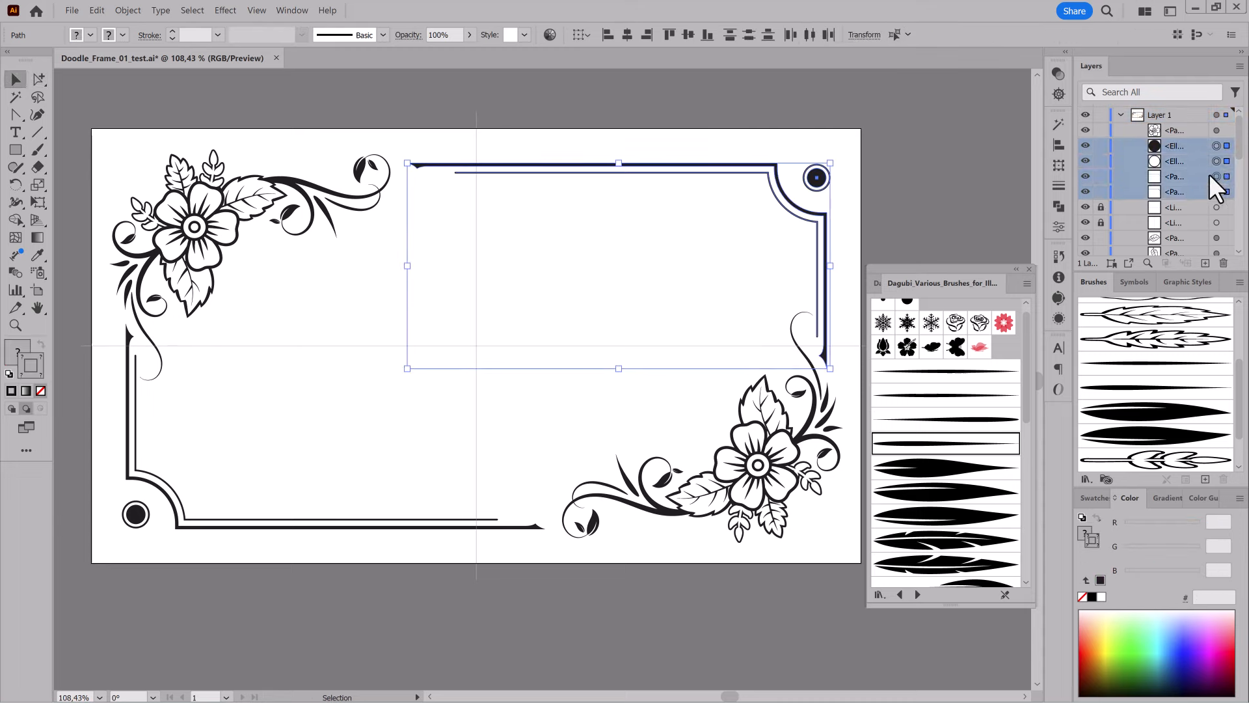
left_click(1239, 66)
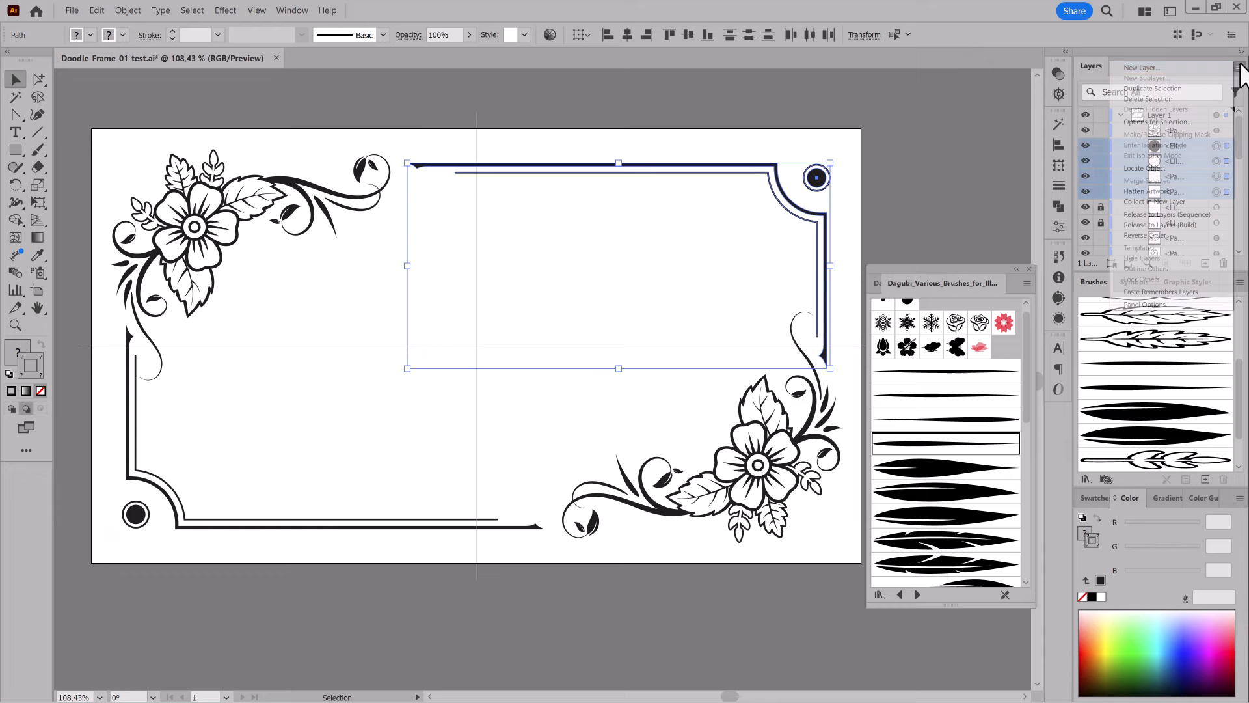
left_click(1169, 202)
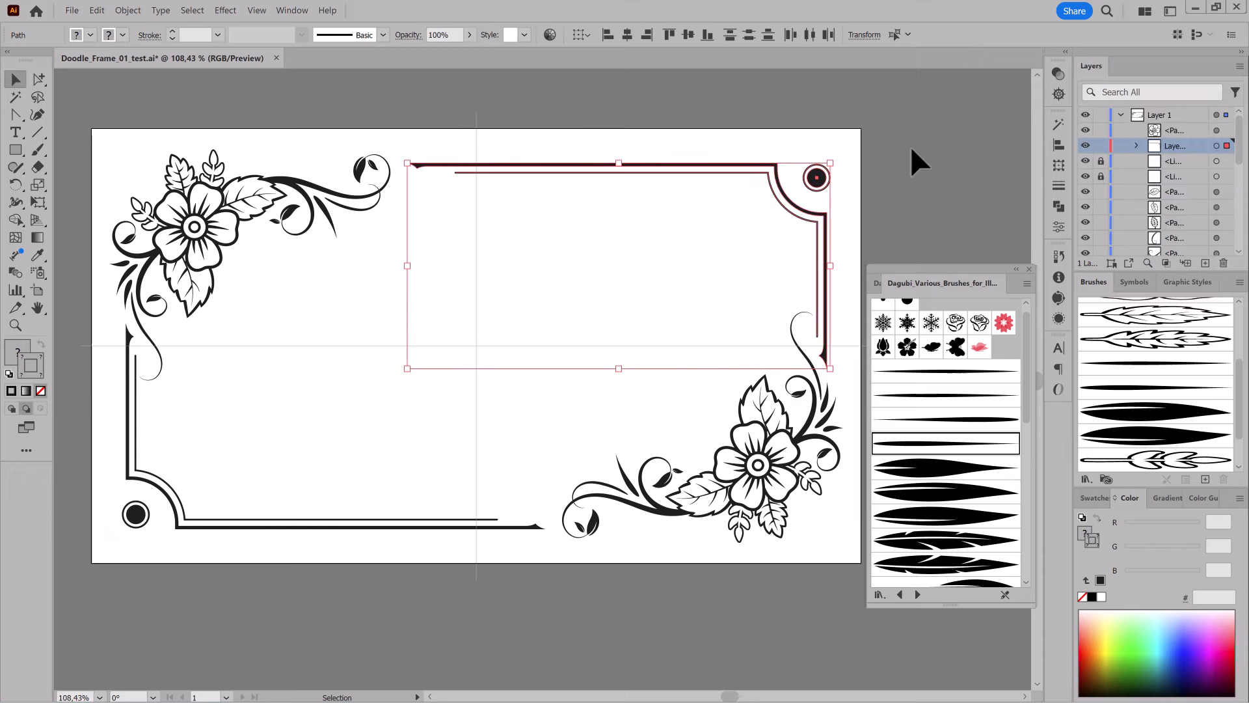
- Shift the collected corner lines and circles left and down toward the frame's centre, and expand their new sublayer
key("shift+Left")
key("shift+Left")
key("shift+Down")
key("shift+Down")
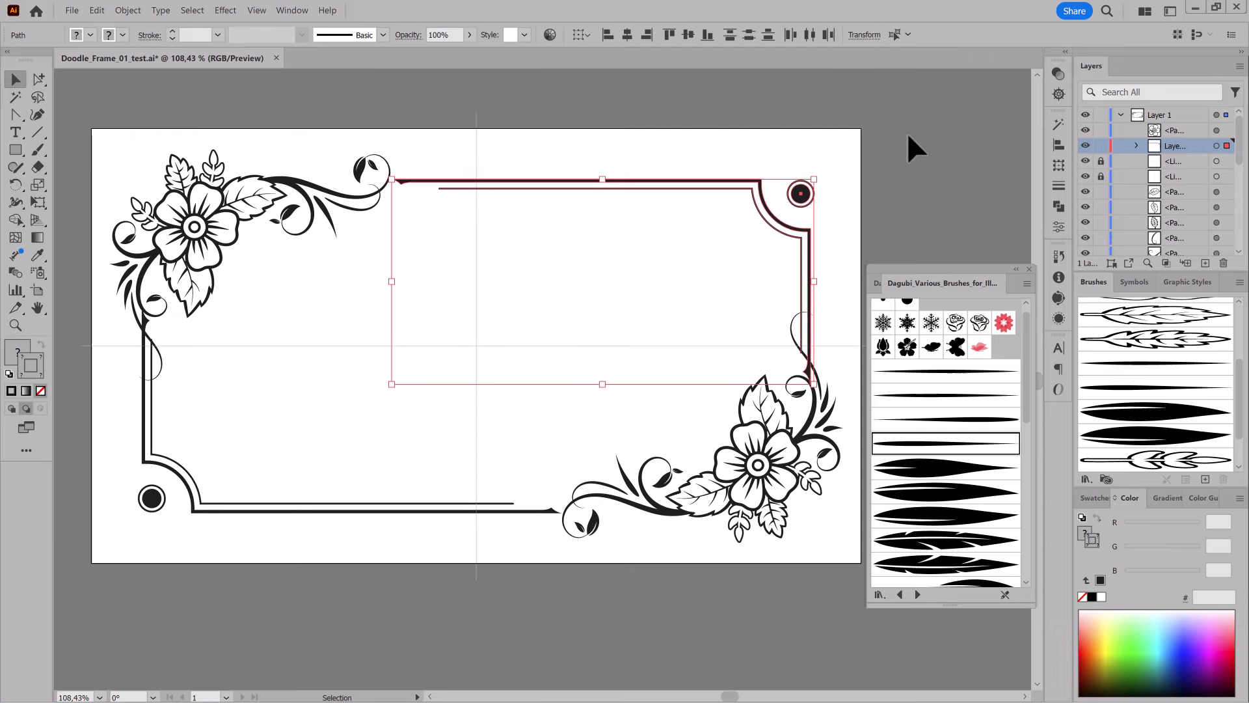
left_click(1137, 146)
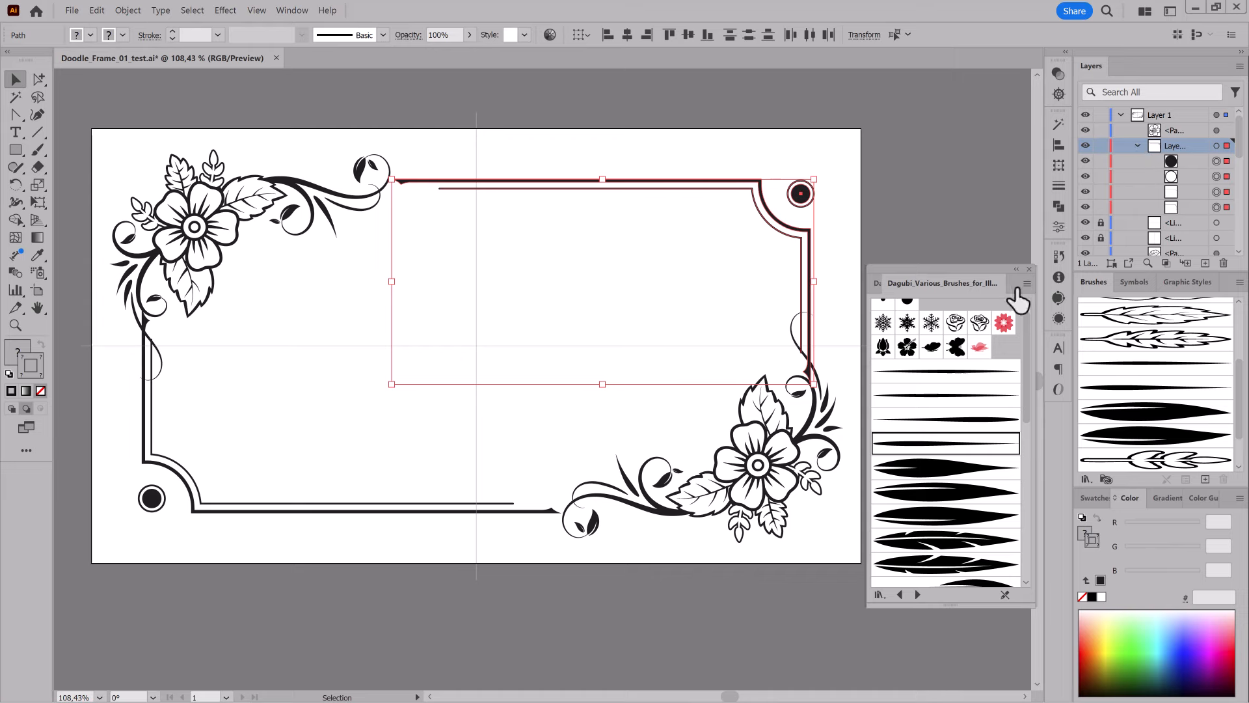
- Undo the accidental curl move, then select the left end anchors of the upper double lines and shift them right, clear of the curl
left_click(38, 80)
left_click_drag(359, 157, 598, 231)
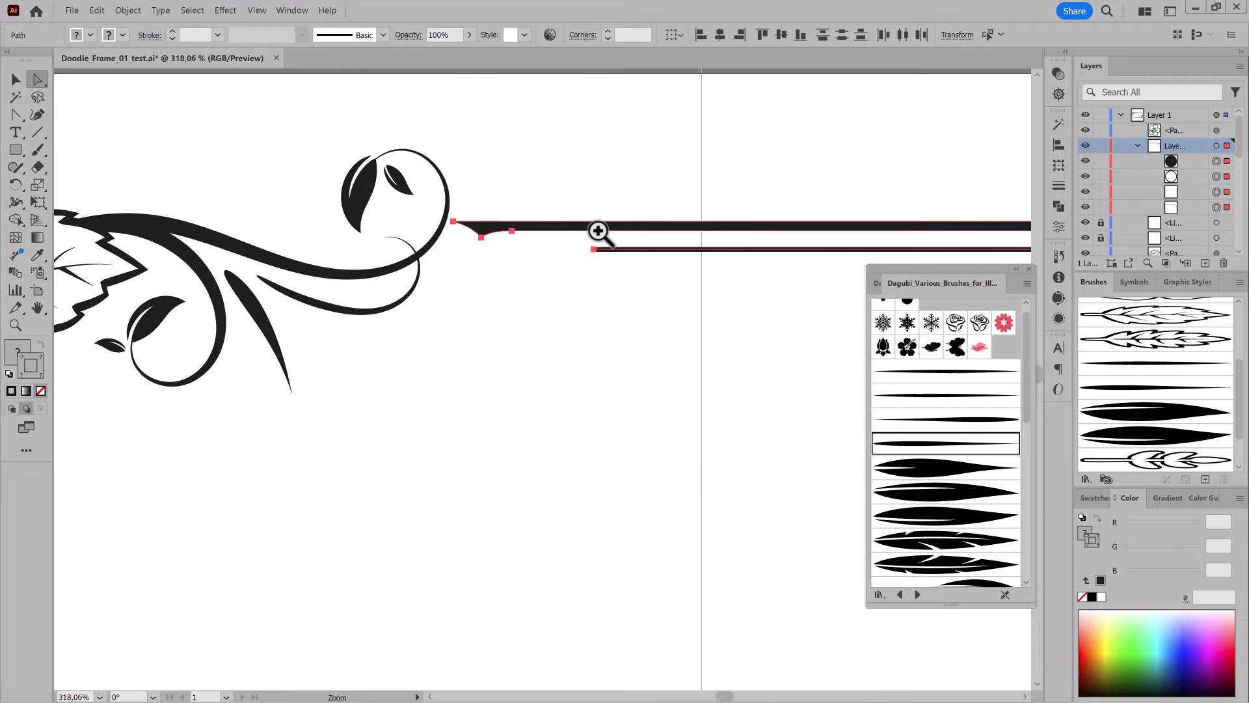
left_click(452, 218)
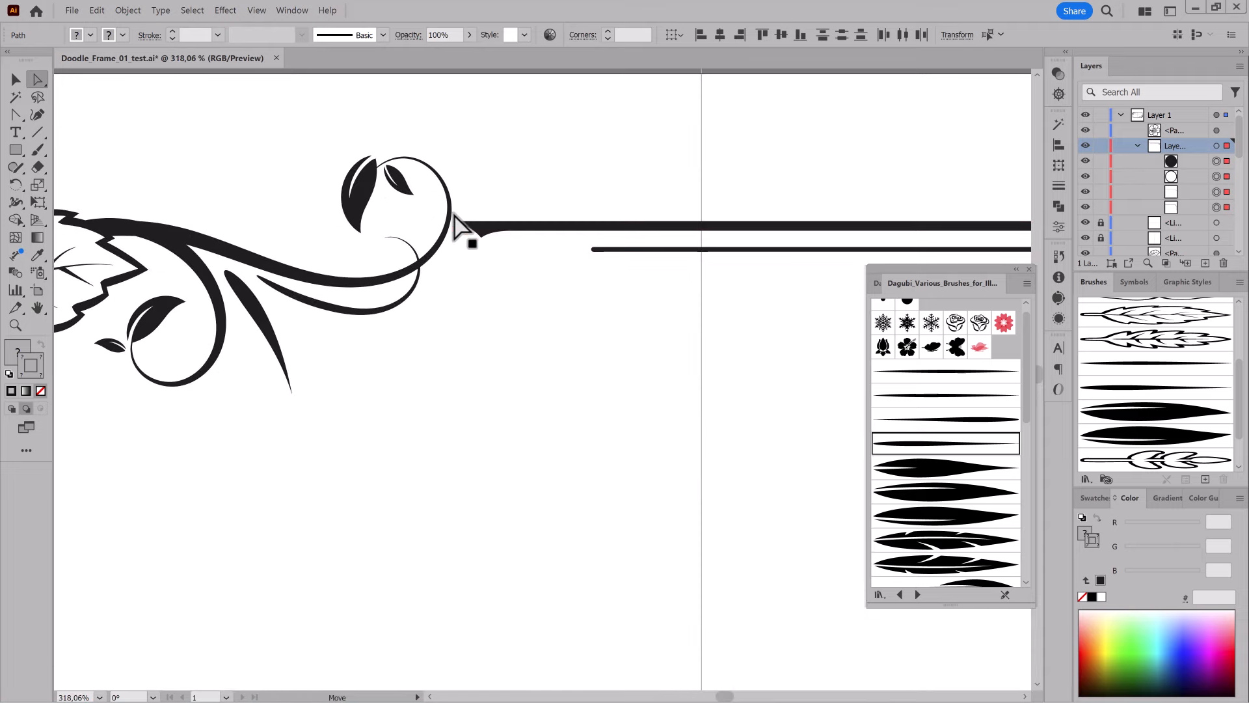
left_click(101, 10)
left_click(101, 22)
left_click_drag(605, 286, 450, 220)
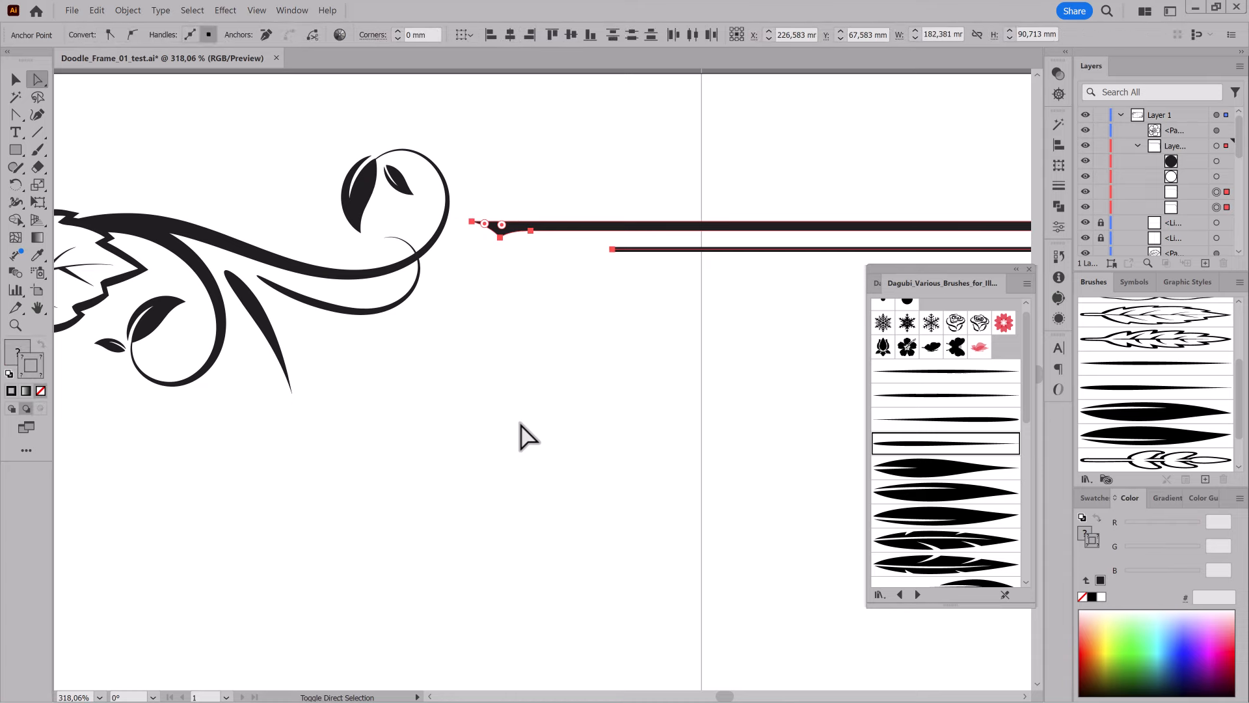
key("shift+Right")
- Select the lower end anchors of the right-hand double lines and shift them upward, away from the floral ornament
key("ctrl+space")
left_click_drag(658, 463, 521, 410)
key("space")
left_click_drag(705, 490, 633, 354)
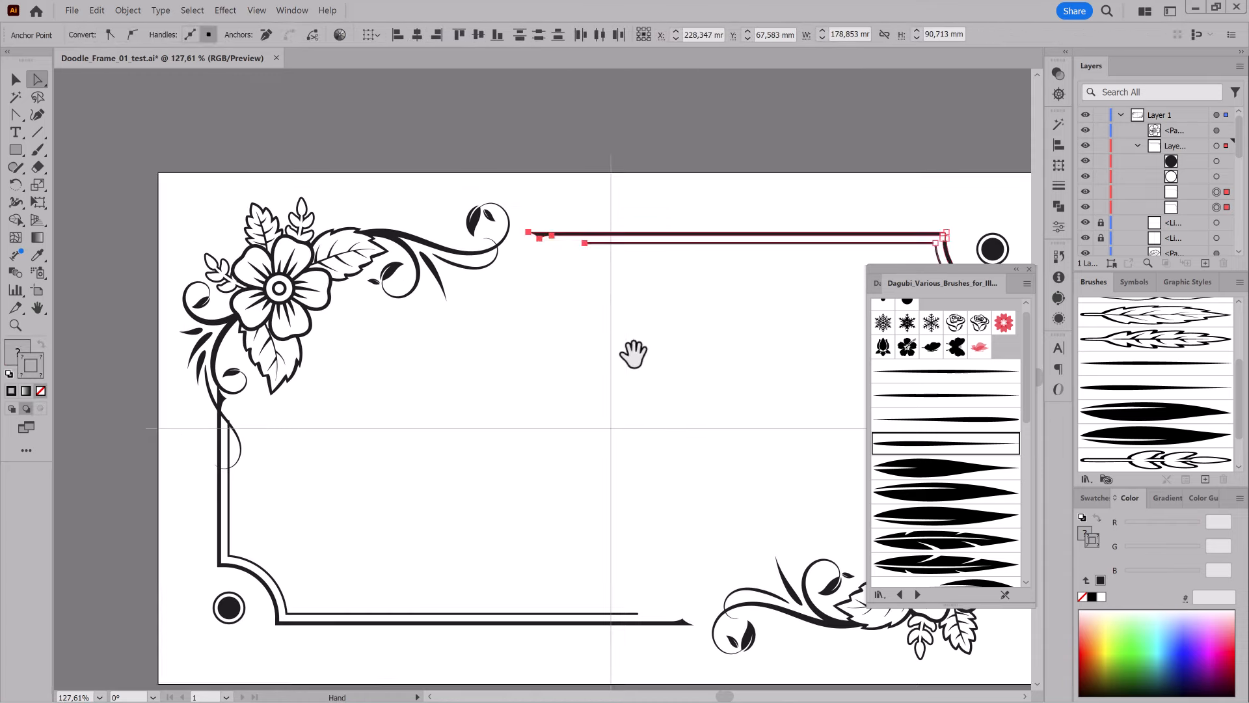
left_click_drag(860, 428, 517, 375)
key("ctrl+space")
left_click_drag(652, 417, 787, 455)
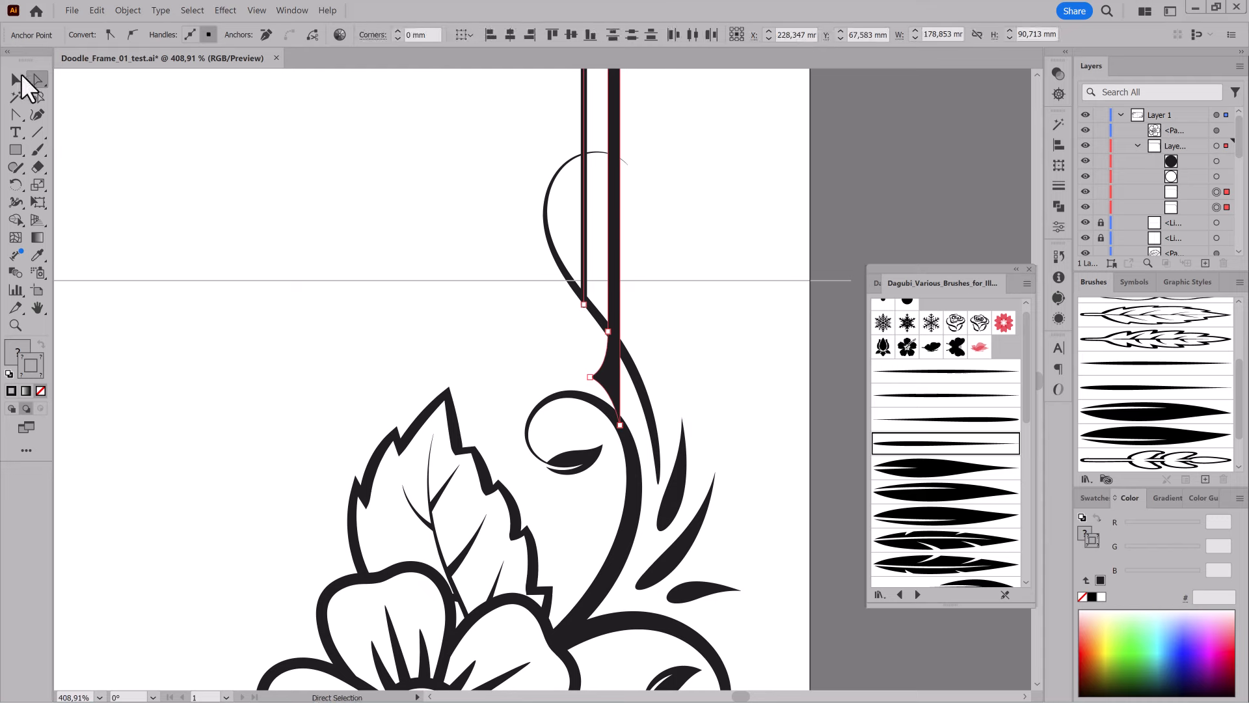
left_click_drag(526, 276, 658, 448)
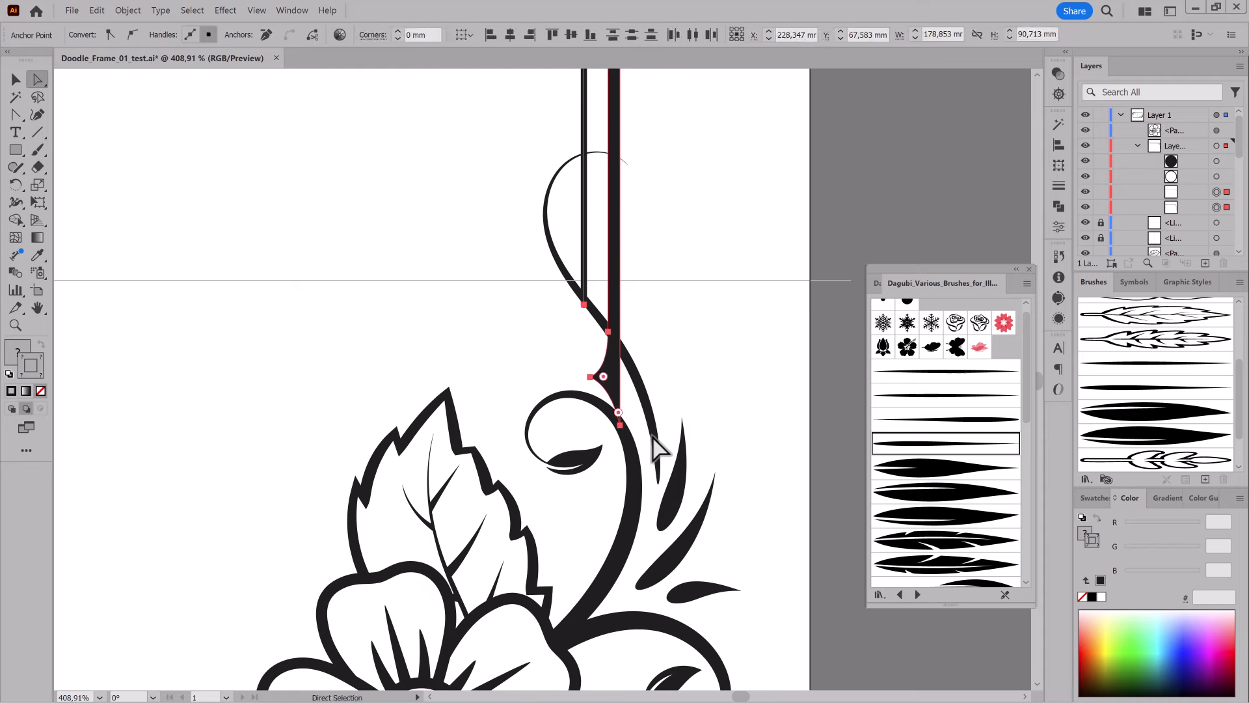
key("shift+Up")
key("shift+Up")
key("shift+Up")
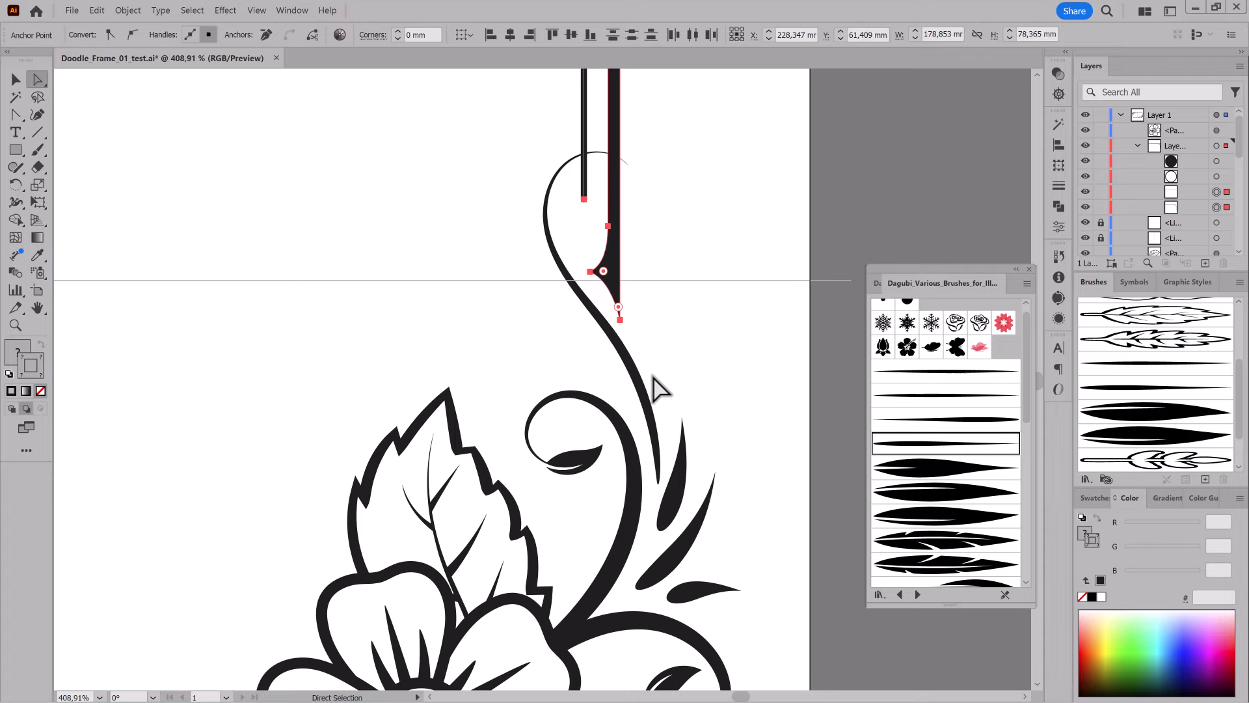
- Select the thin curl crossing the left double lines and extend its open end with the Paintbrush into a rounder spiral
scroll(650, 387, "down", 2)
key("ctrl+a")
scroll(719, 384, "down", 5)
left_click_drag(382, 390, 325, 427)
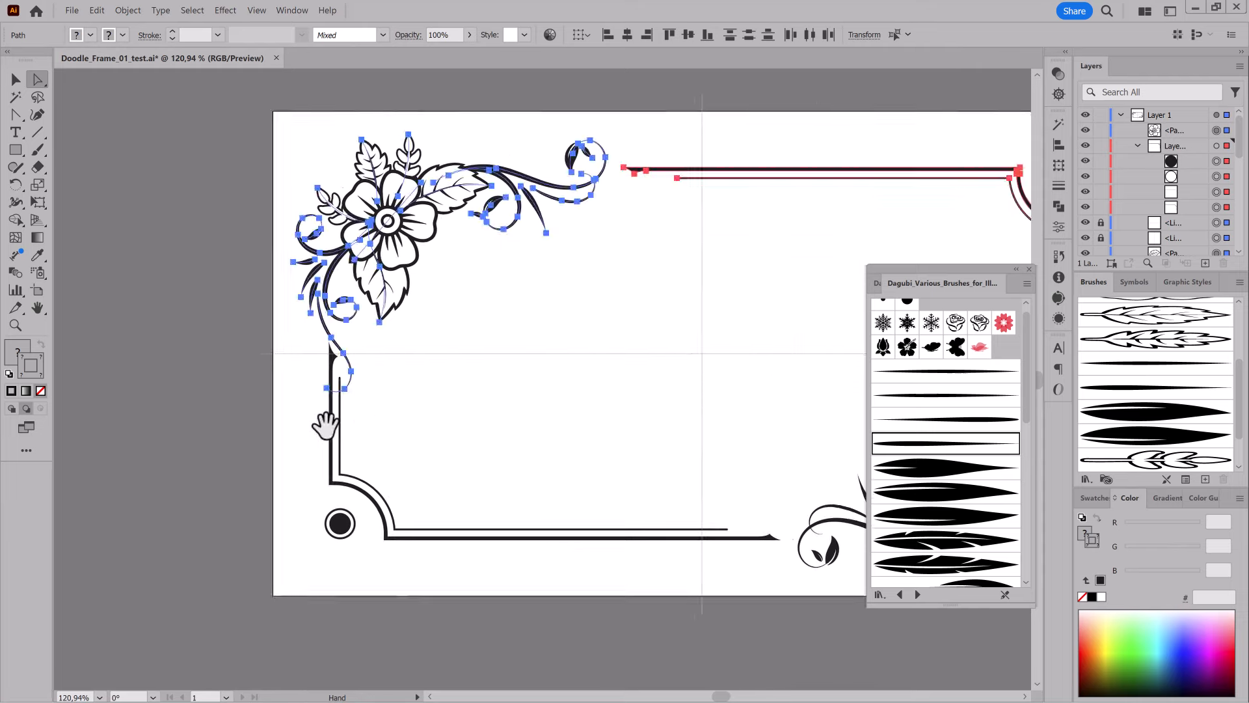
scroll(432, 412, "up", 7)
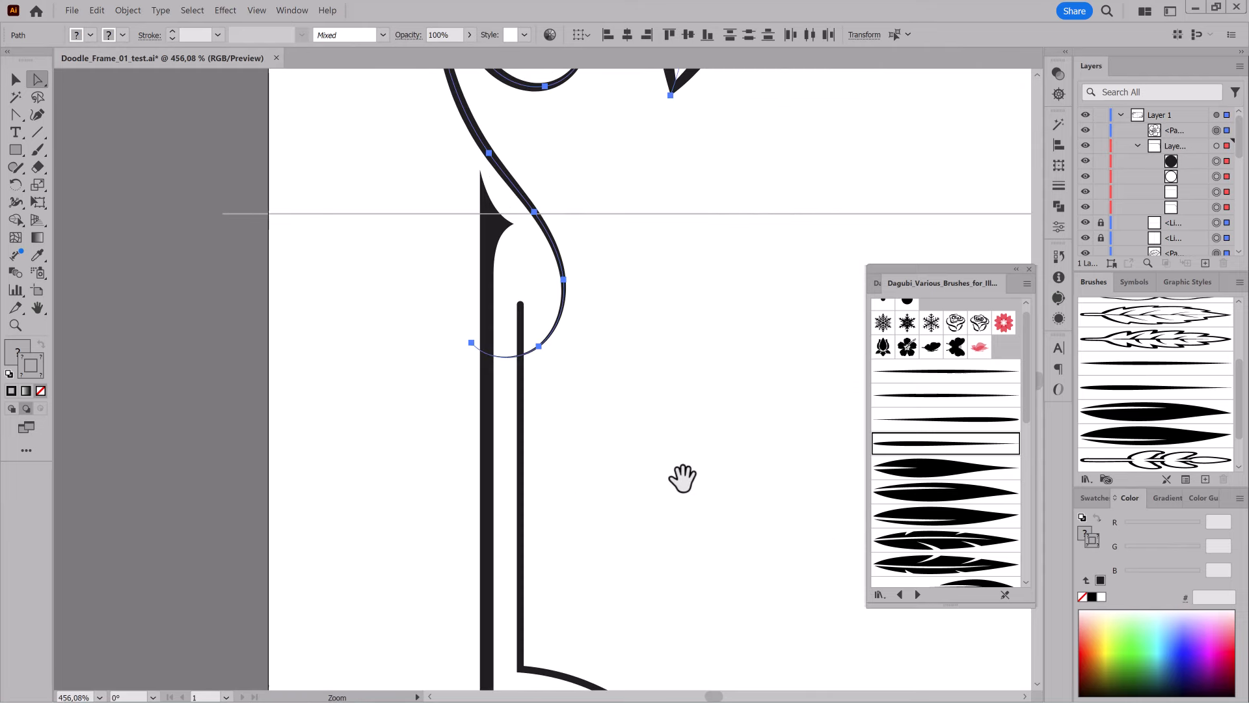
left_click(693, 345)
left_click(564, 309)
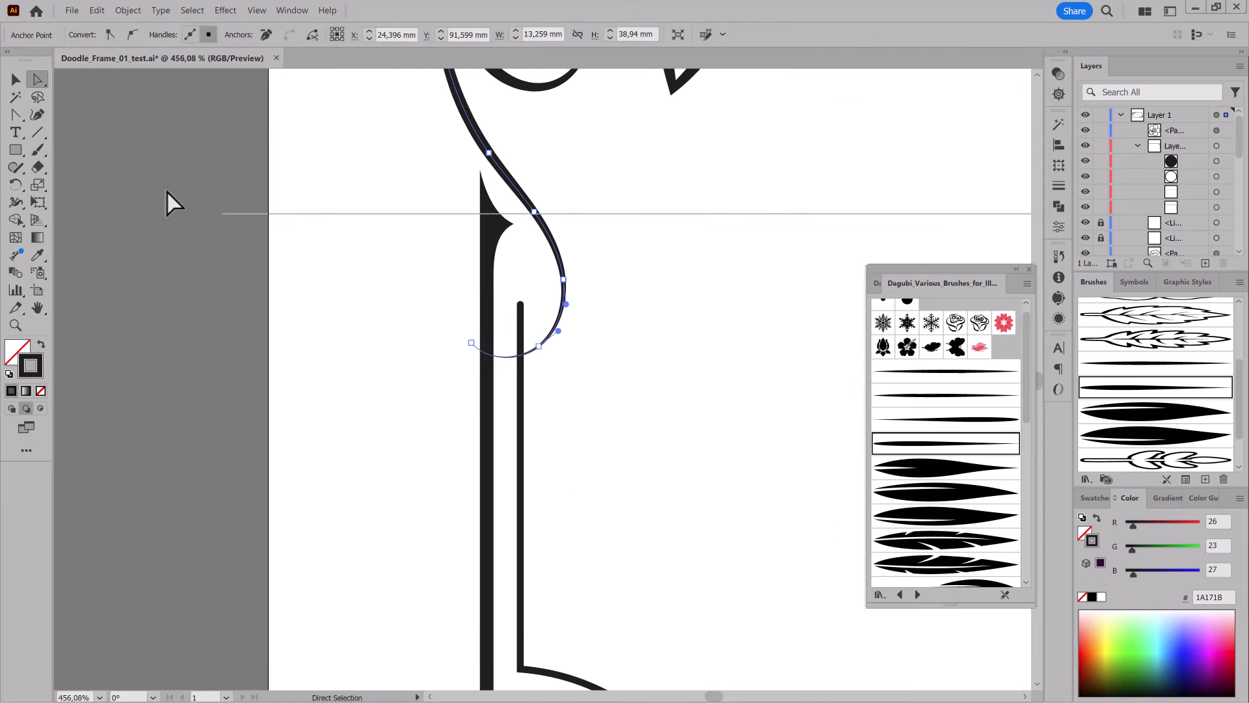
left_click(35, 152)
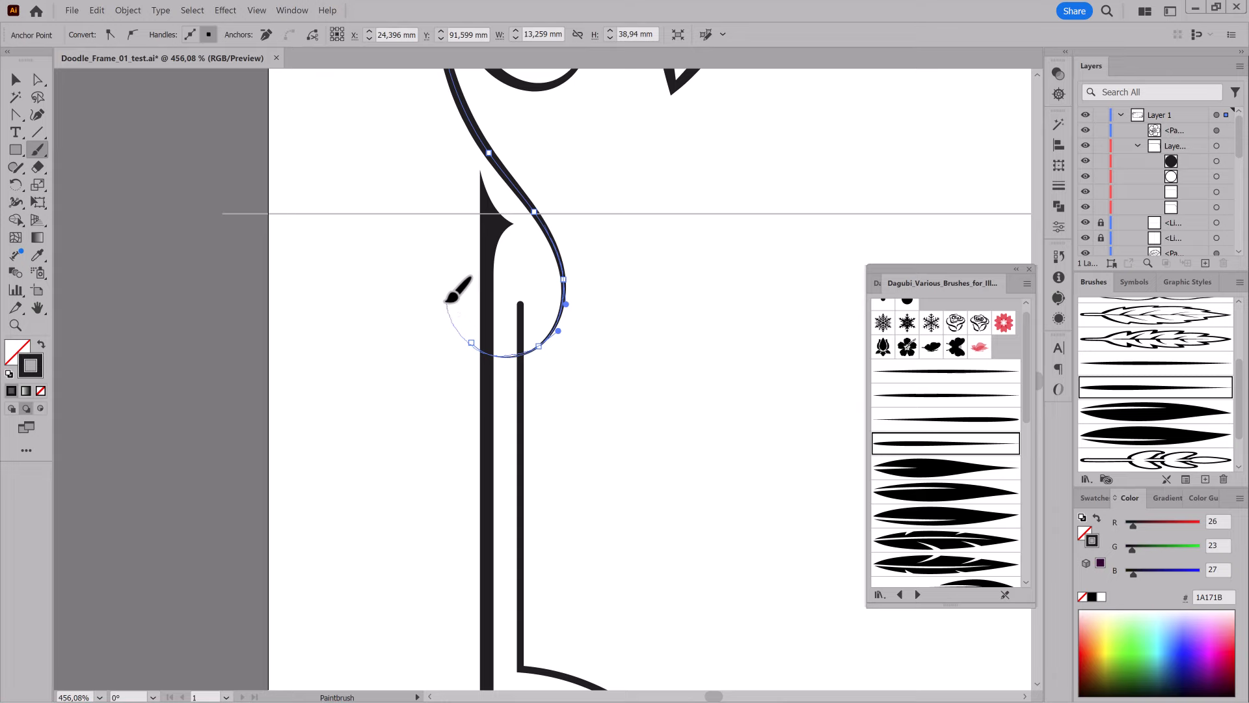
key("ctrl+shift+a")
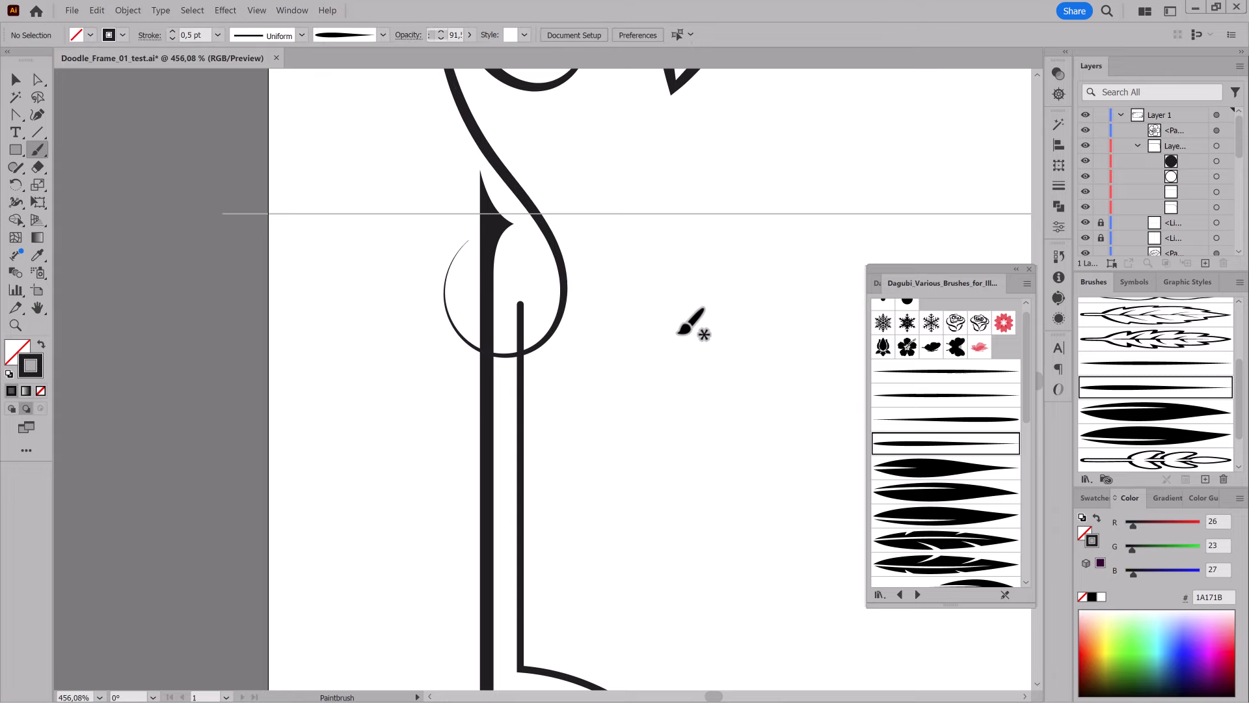
- Paint another small twig with the 1 pt twig brush beside the upper-left leaf of the flower and adjust its placement
left_click(726, 381, "ctrl+alt")
left_click_drag(682, 307, 447, 396)
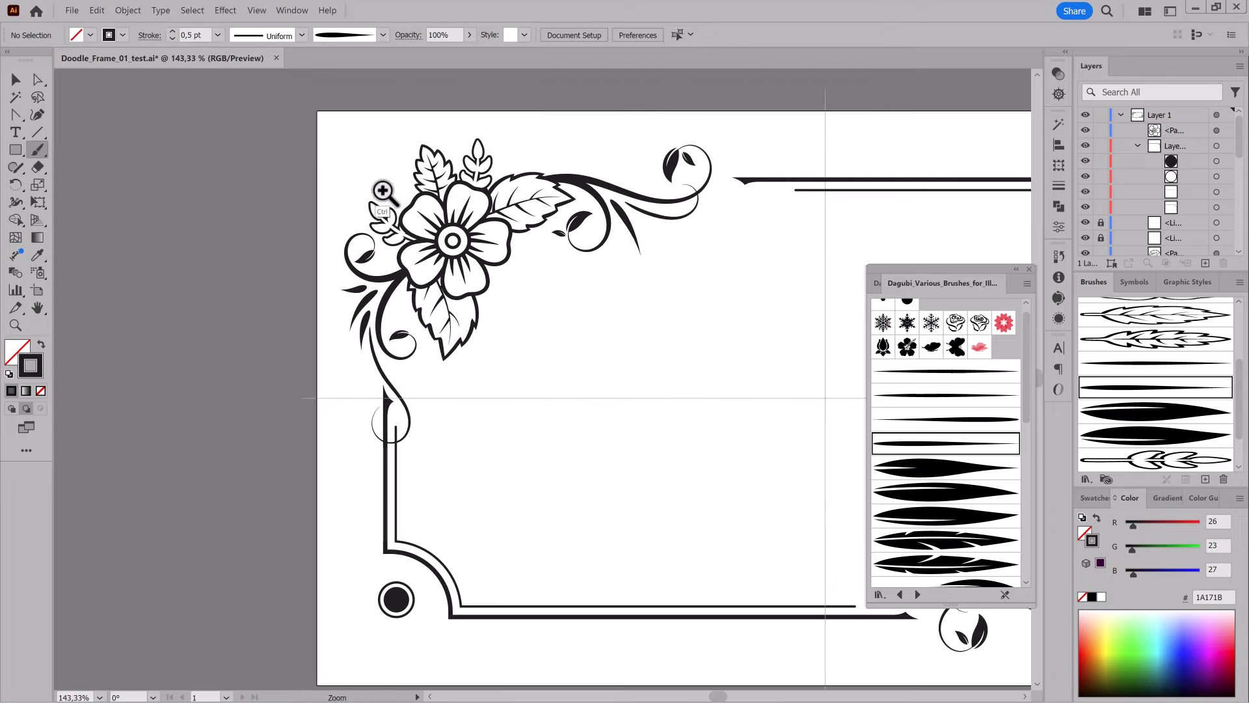
left_click_drag(382, 190, 589, 300)
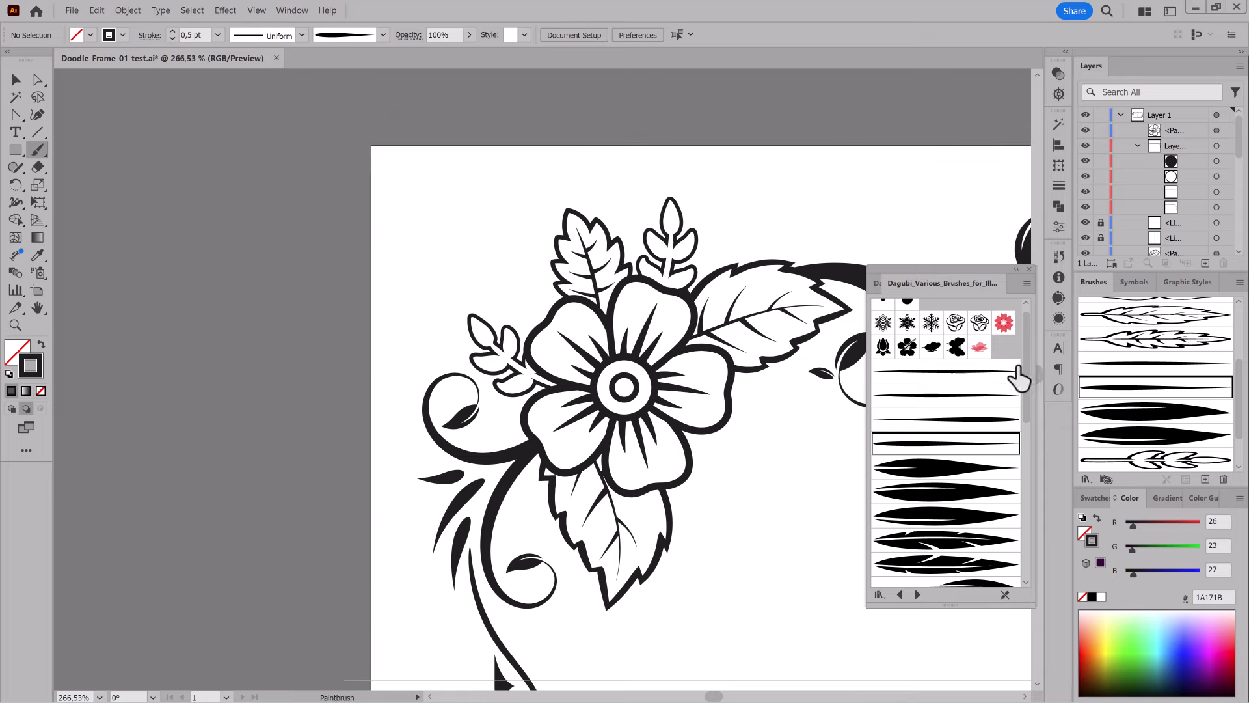
left_click_drag(449, 308, 496, 333)
left_click(363, 333, "ctrl")
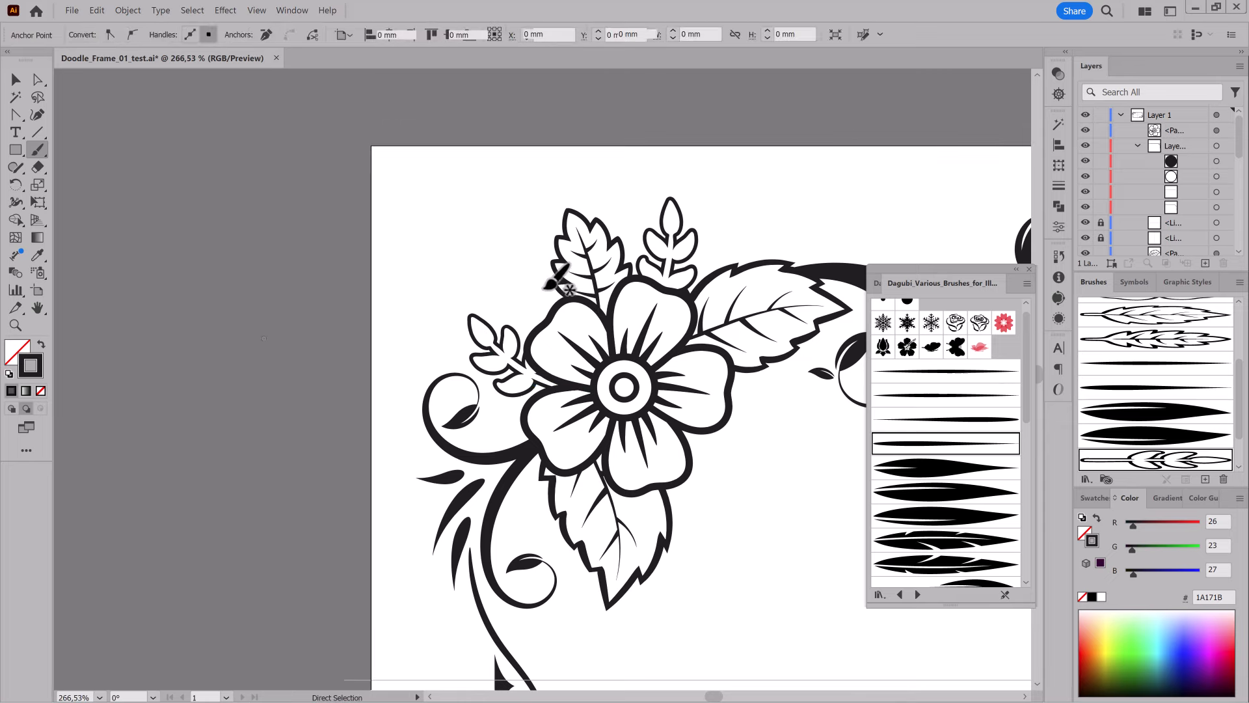
mouse_move(553, 294)
left_mouse_down()
mouse_move(489, 275)
mouse_move(522, 263)
mouse_move(524, 293)
mouse_move(455, 262)
mouse_move(546, 289)
left_mouse_up()
key("e")
key("ctrl+shift+a")
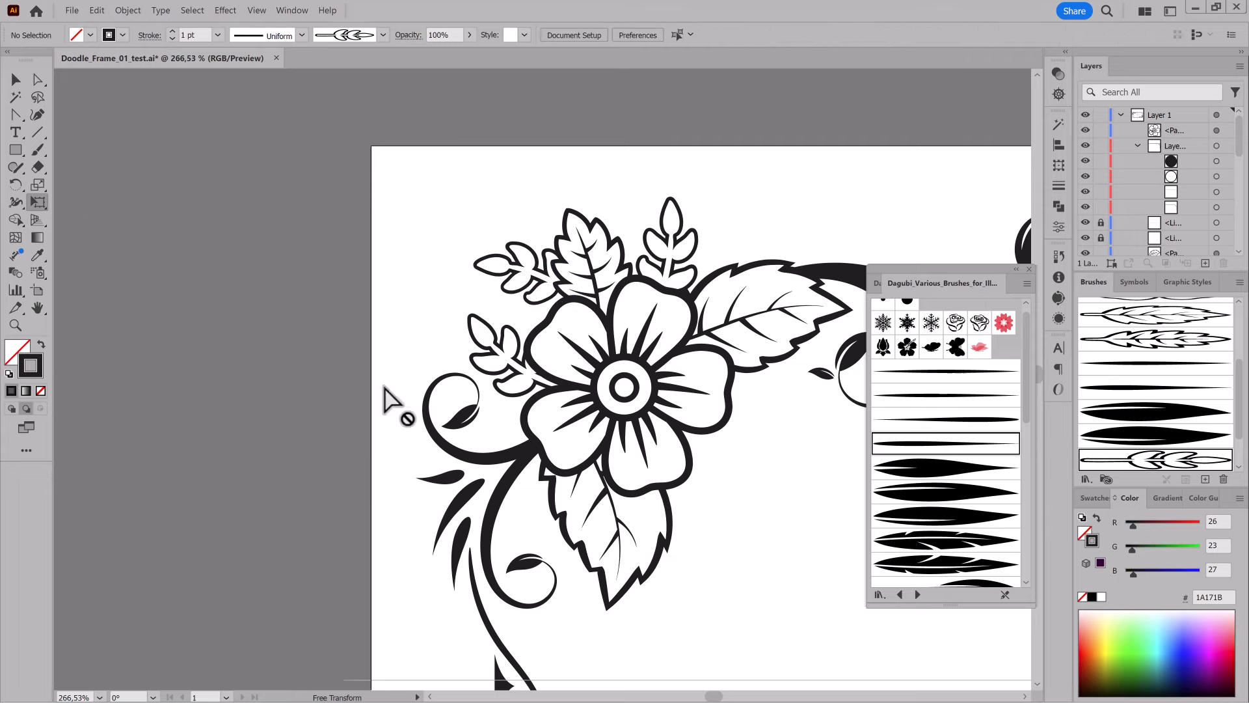
- Choose the Dagubi_Leaf_Doodle_14 brush from the doodle brush library and paint a leaf at the flower's lower right
left_click_drag(715, 383, 510, 310)
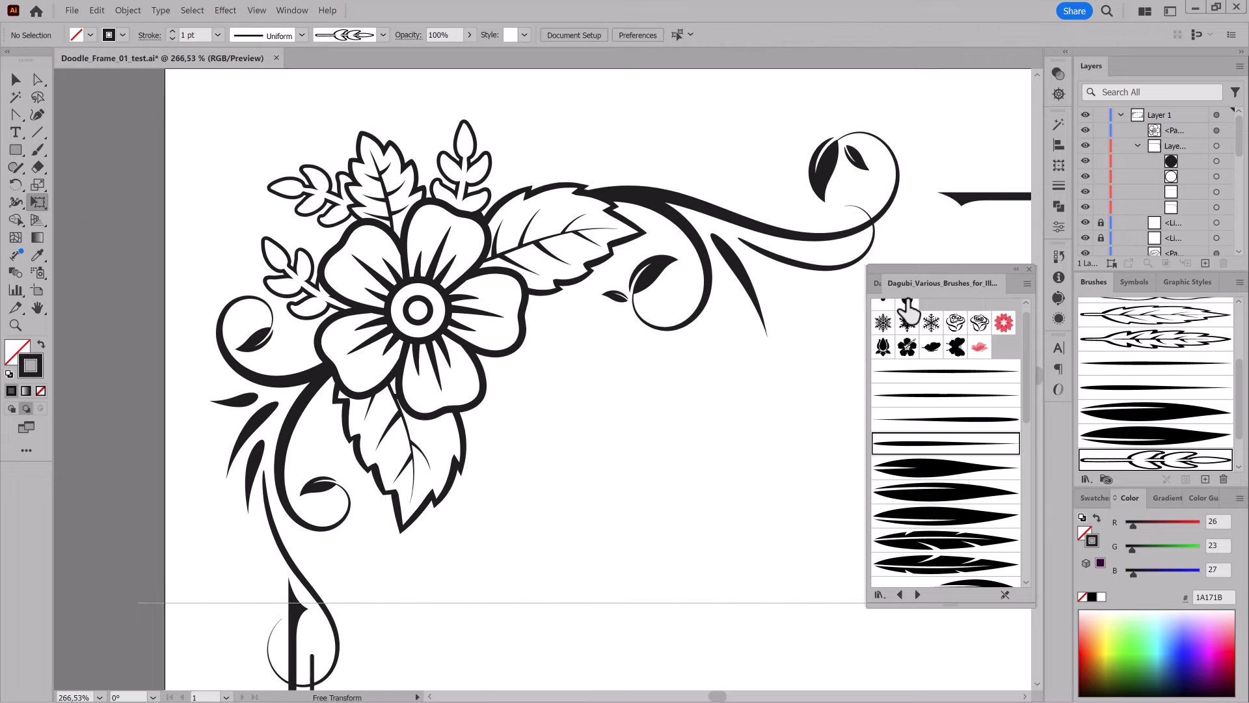
left_click(876, 284)
scroll(1027, 514, "down", 5)
scroll(1036, 439, "up", 5)
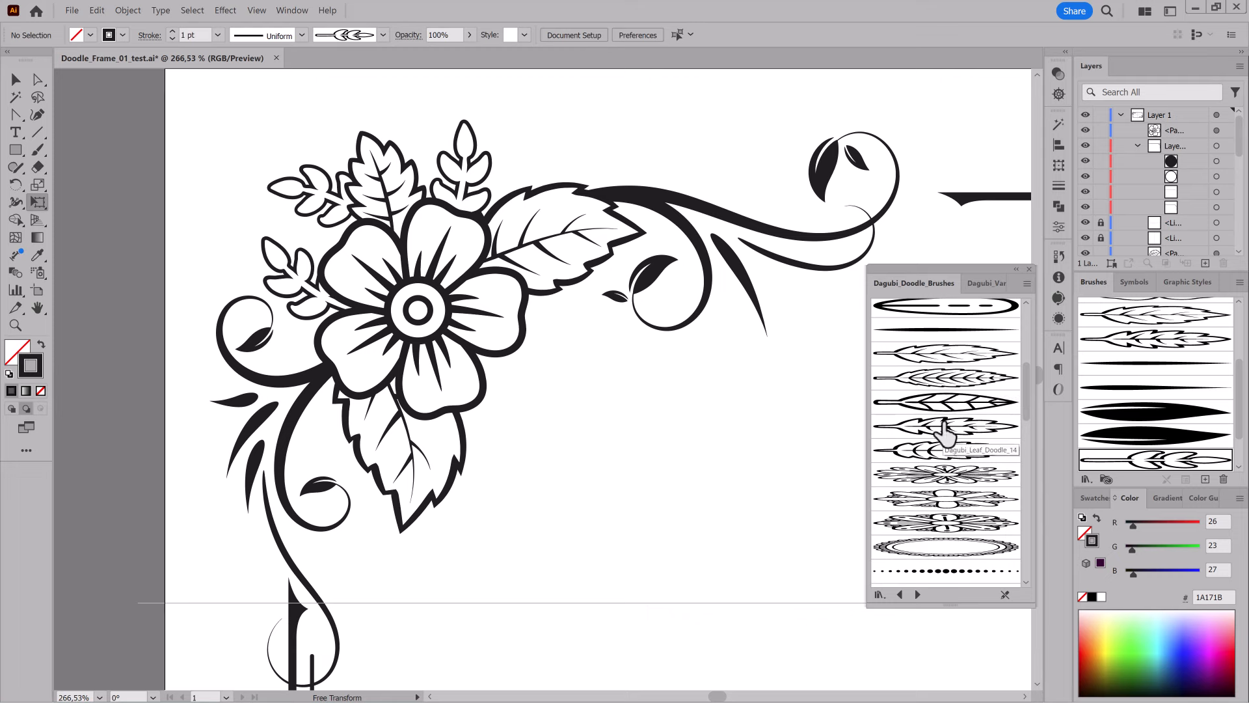
left_click(944, 427)
left_click(38, 149)
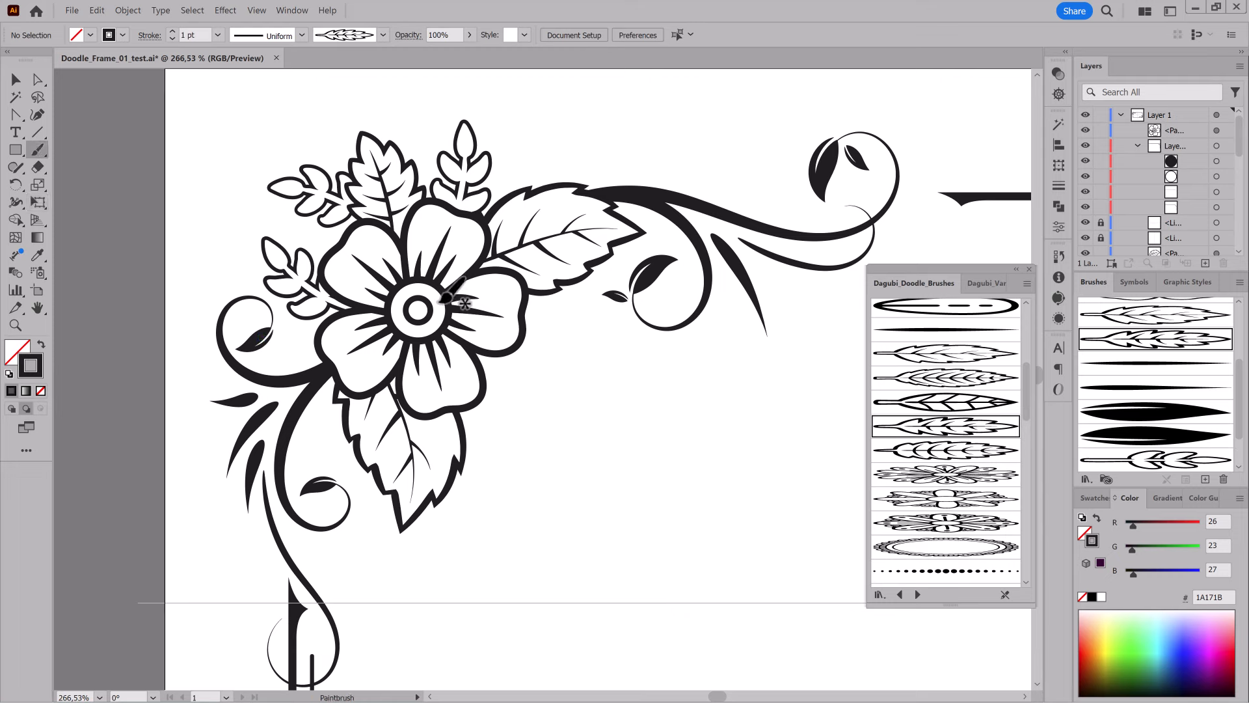
left_click_drag(447, 299, 567, 434)
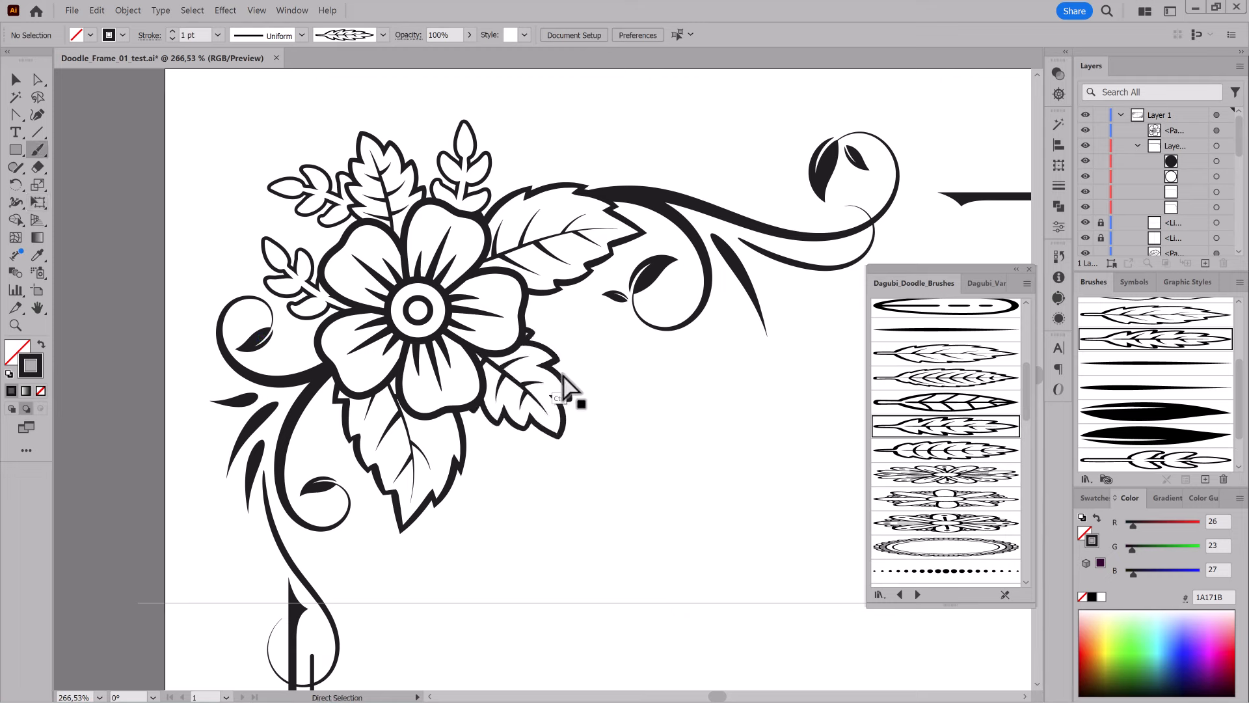
- Move the new leaf up and left, closer under the flower petals, deselect it, and close the brush library
mouse_move(526, 387)
left_mouse_down("ctrl")
mouse_move(540, 370)
mouse_move(518, 367)
left_mouse_up("ctrl")
left_click(97, 10)
left_click(103, 25)
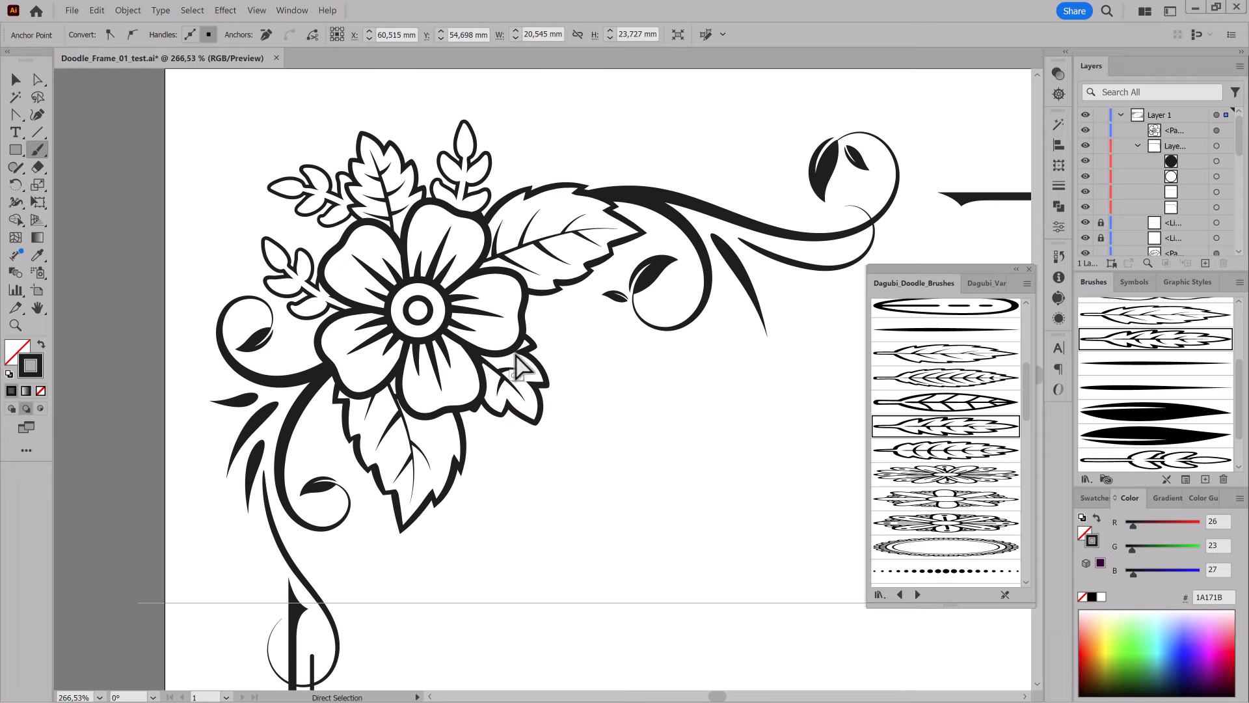
left_click(695, 416, "ctrl")
key("ctrl+0")
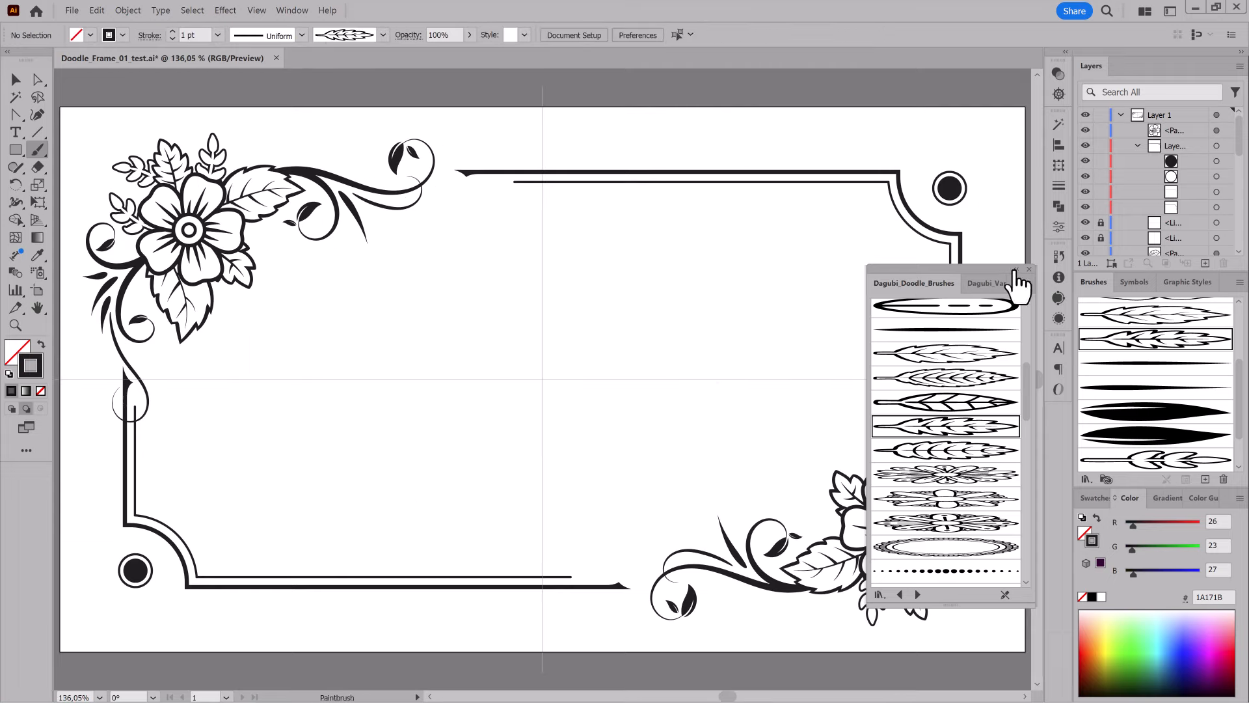
left_click(1028, 269)
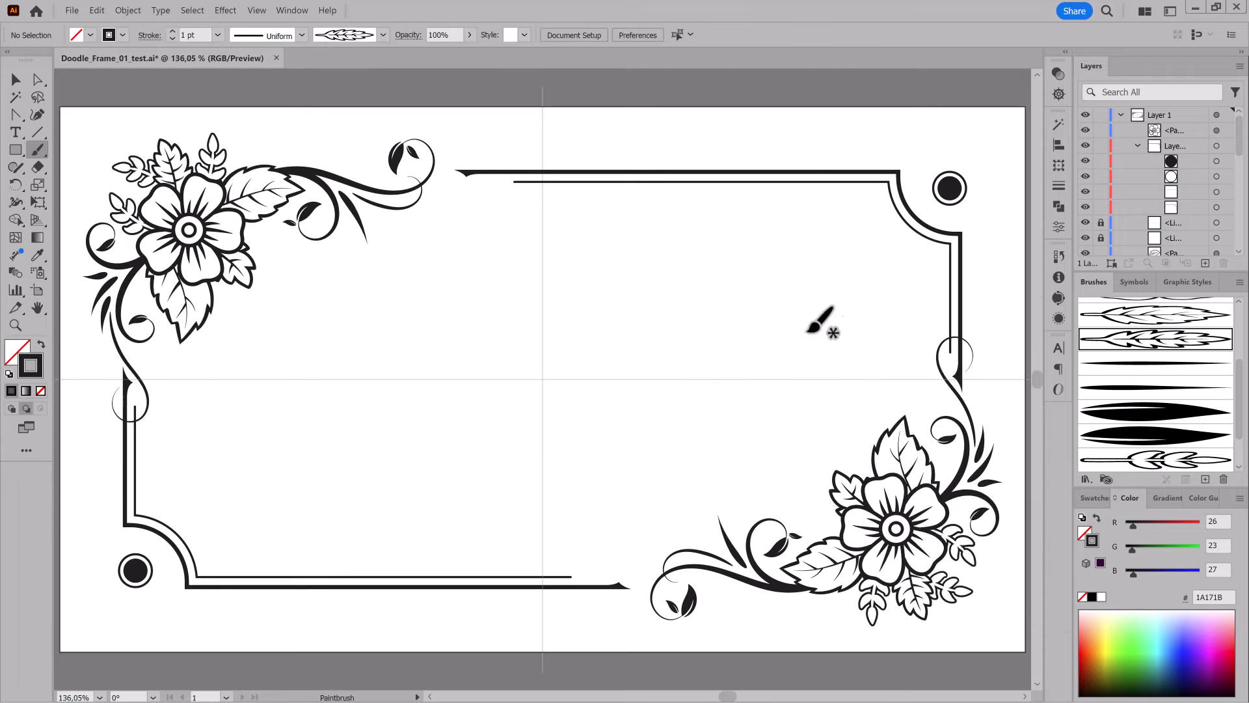